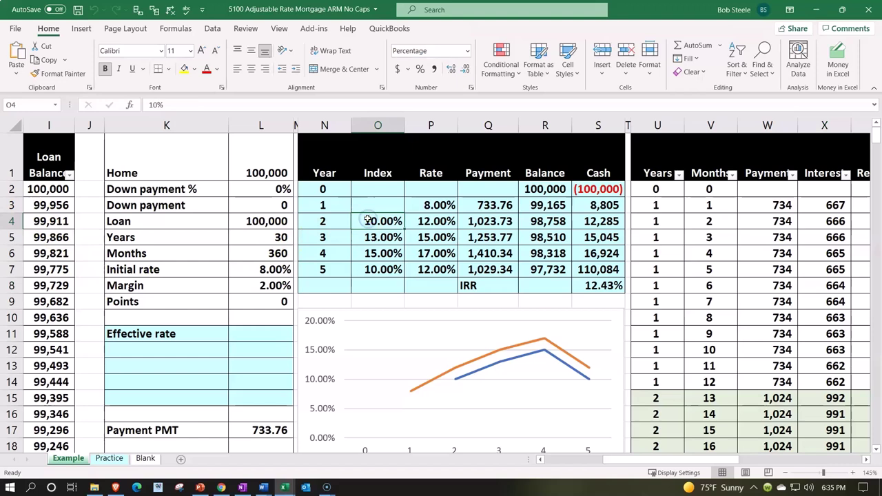
Examine the rate, payment and balance formulas for years 1 and 2 in the adjustable-rate table of the Example sheet
{"action": "key", "text": "Right"}
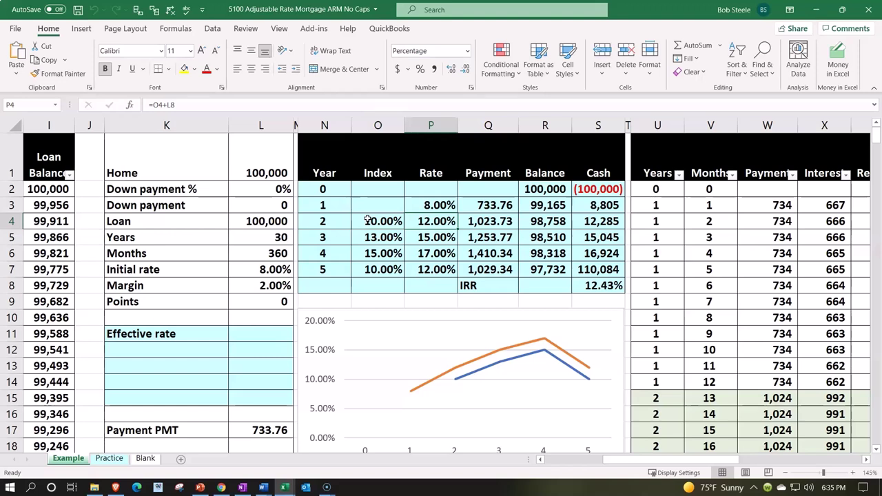
{"action": "key", "text": "Right"}
{"action": "key", "text": "Up"}
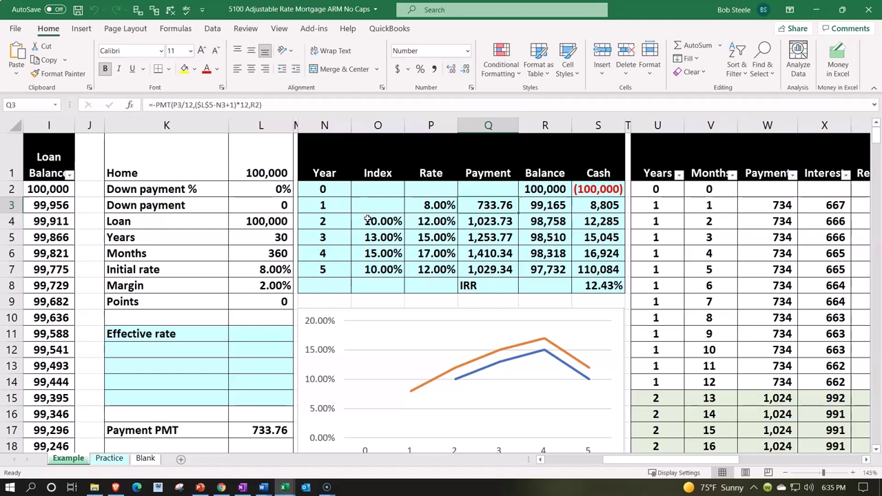
{"action": "key", "text": "Right"}
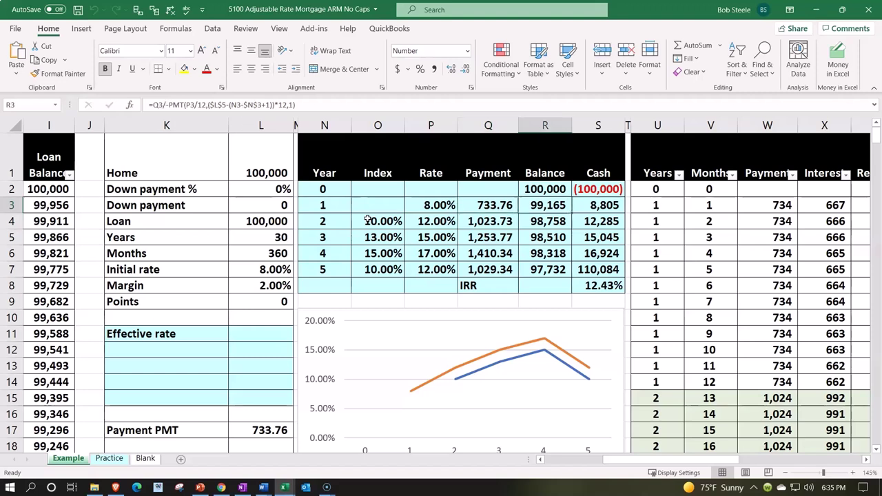
{"action": "key", "text": "Left"}
{"action": "key", "text": "Down"}
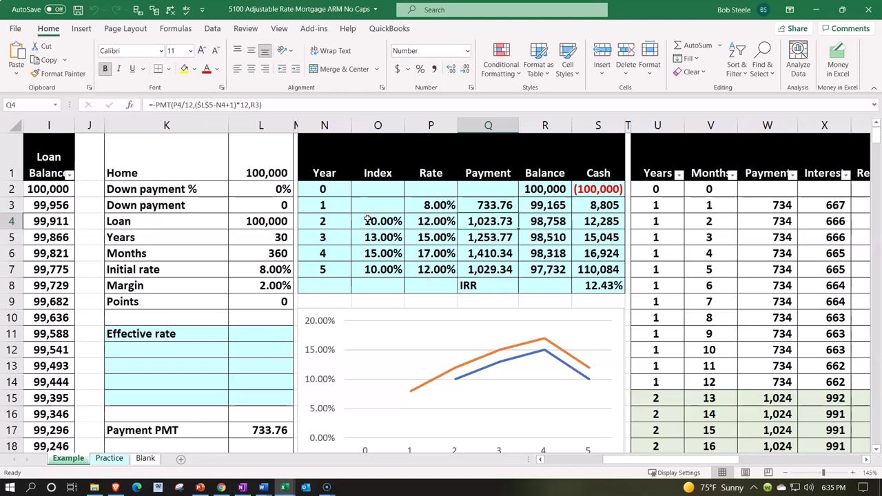
{"action": "key", "text": "Right"}
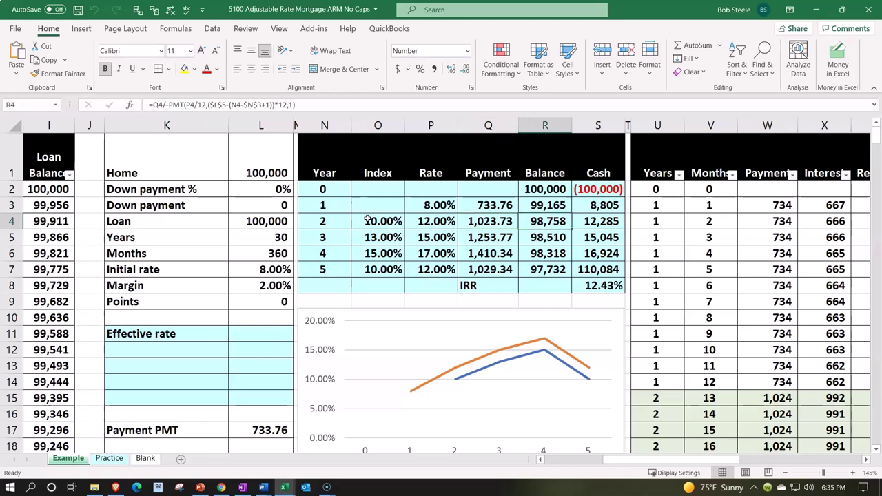
{"action": "key", "text": "Right"}
Look across the monthly amortization table in columns U to Z, and return to the year 2 balance formula in R4
{"action": "key", "text": "Right"}
{"action": "key", "text": "Right"}
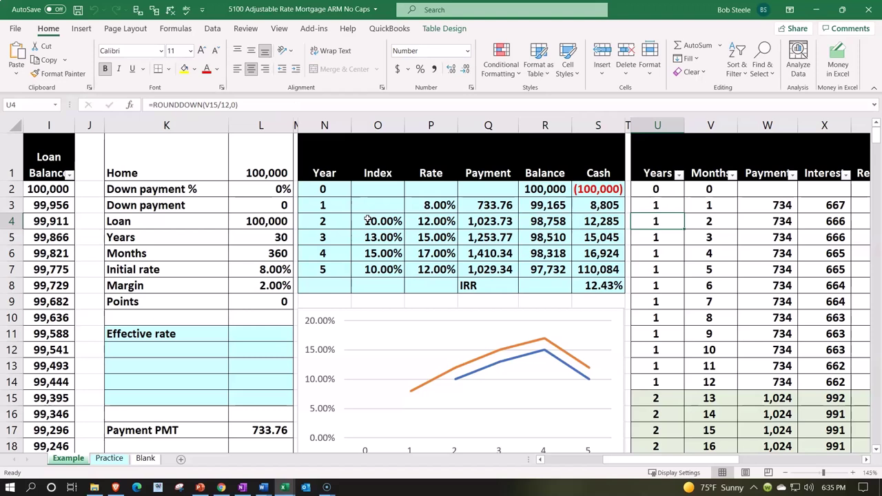
{"action": "key", "text": "Right"}
{"action": "key", "text": "Right"}
{"action": "key", "text": "Right"}
{"action": "key", "text": "Right"}
{"action": "key", "text": "Right"}
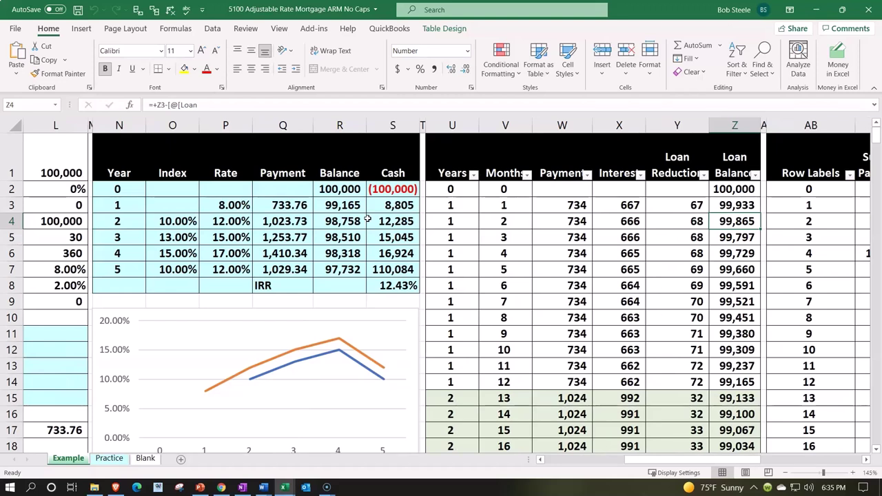
{"action": "key", "text": "Left"}
{"action": "key", "text": "Left"}
{"action": "key", "text": "Left"}
{"action": "key", "text": "Left"}
{"action": "key", "text": "Left"}
{"action": "key", "text": "Left"}
{"action": "key", "text": "Left"}
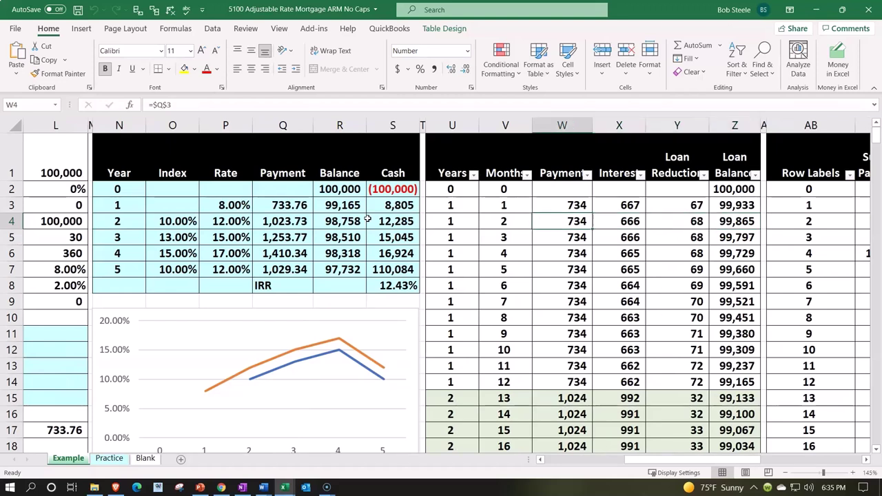
{"action": "key", "text": "Left"}
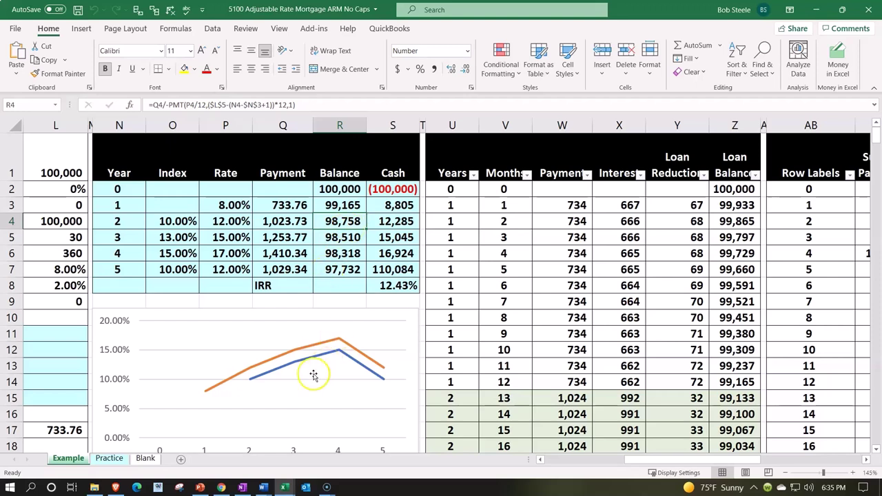
Open the Practice sheet and look across row 11 from the first effective-rate cell to the Loan Balance column Z
{"action": "left_click", "coordinate": [109, 458]}
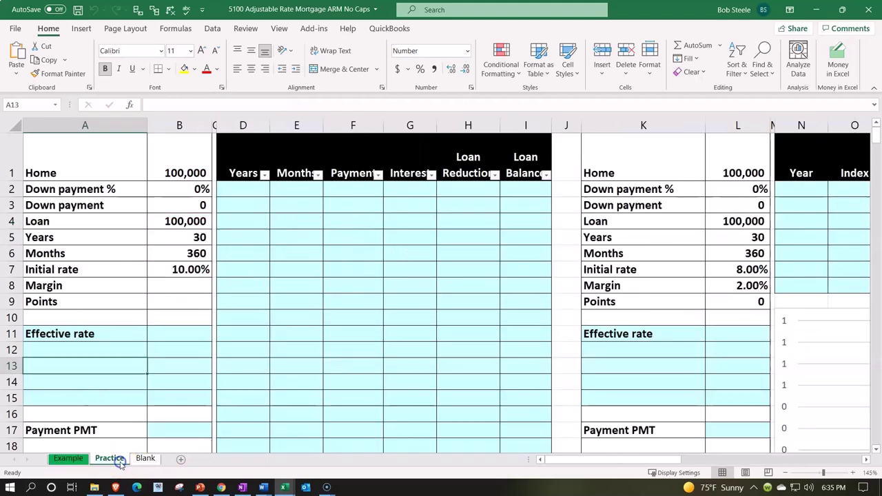
{"action": "left_click", "coordinate": [157, 338]}
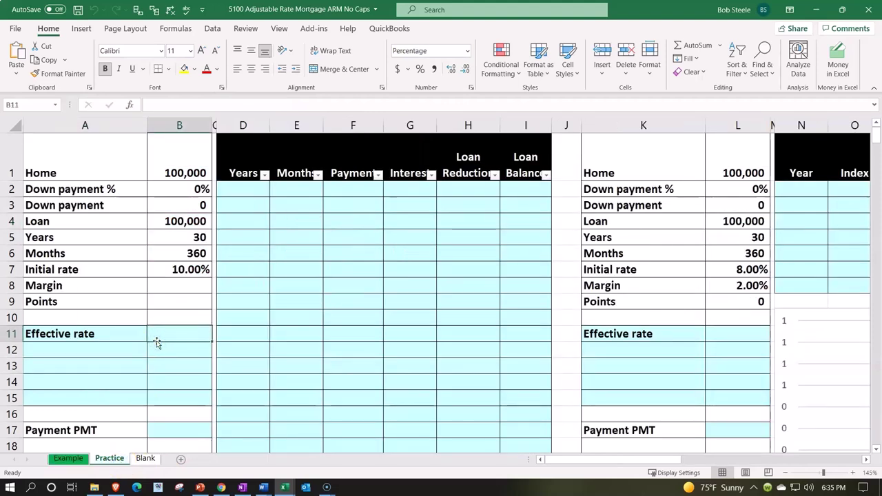
{"action": "key", "text": "Right"}
{"action": "key", "text": "Right"}
{"action": "key", "text": "Right"}
{"action": "key", "text": "Right"}
{"action": "key", "text": "Right"}
{"action": "key", "text": "Right"}
{"action": "key", "text": "Right"}
{"action": "key", "text": "Right"}
{"action": "key", "text": "Right"}
{"action": "key", "text": "Right"}
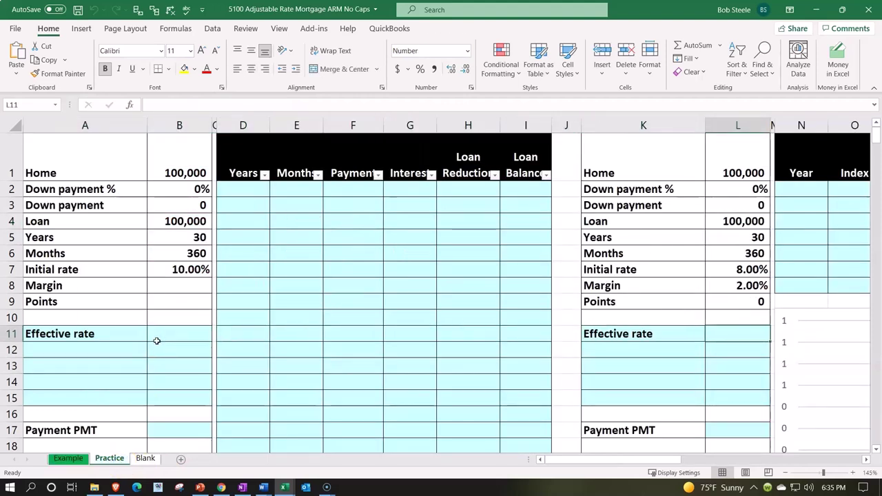
{"action": "key", "text": "Right"}
{"action": "key", "text": "Right"}
{"action": "key", "text": "Right"}
{"action": "key", "text": "Right"}
{"action": "key", "text": "Right"}
{"action": "key", "text": "Right"}
{"action": "key", "text": "Right"}
{"action": "key", "text": "Right"}
{"action": "key", "text": "Right"}
{"action": "key", "text": "Right"}
{"action": "key", "text": "Right"}
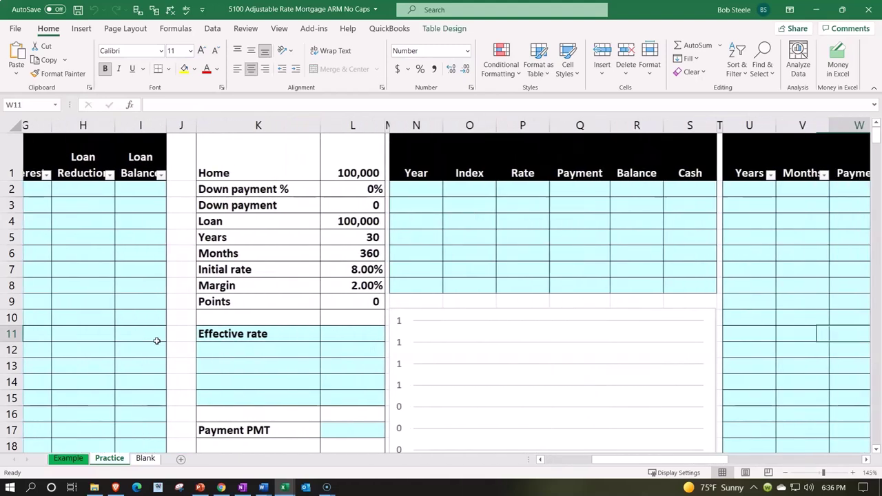
{"action": "key", "text": "Right"}
{"action": "key", "text": "Right"}
{"action": "key", "text": "Right"}
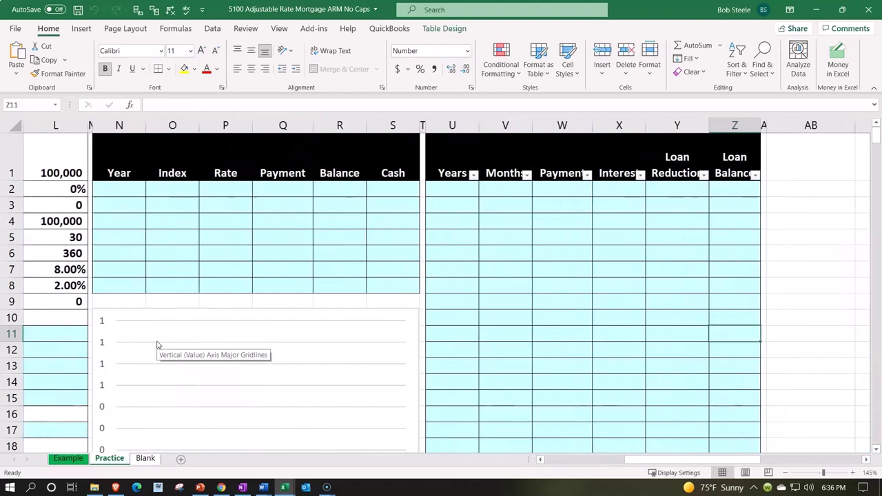
Open the Blank sheet and look across row 6 from the loan inputs to the Payment column of the adjustable-rate table
{"action": "left_click", "coordinate": [149, 460]}
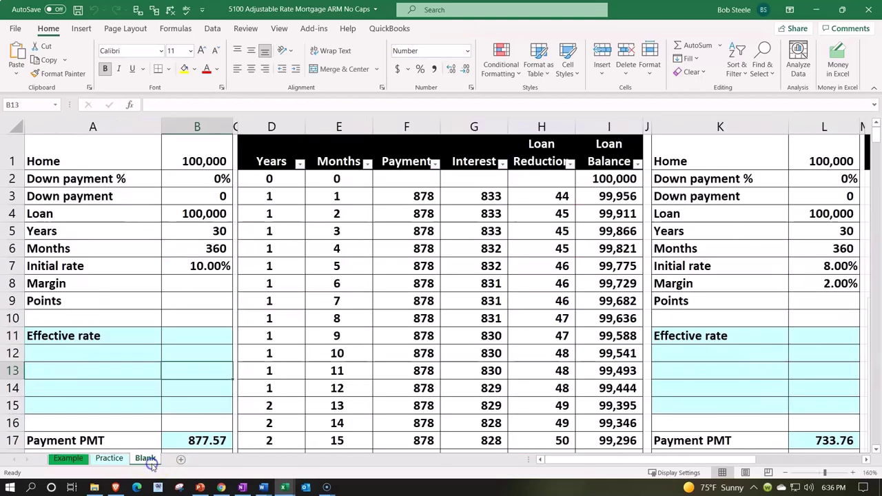
{"action": "left_click", "coordinate": [146, 248]}
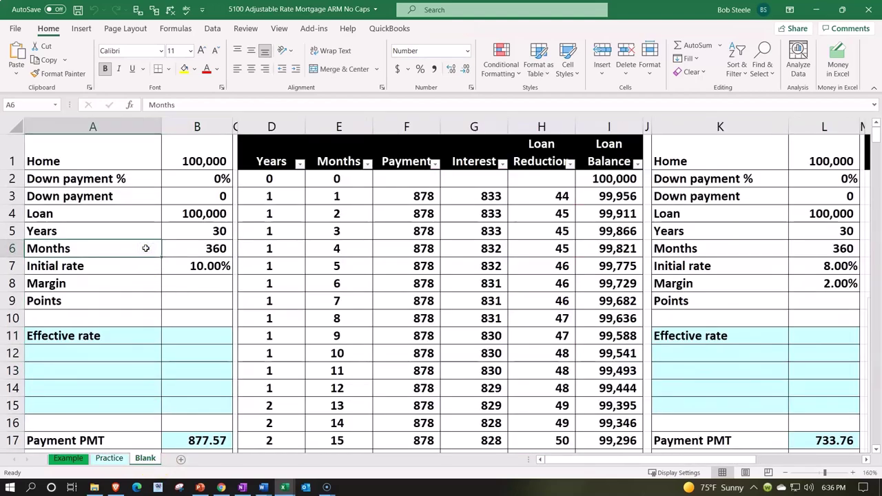
{"action": "key", "text": "Right"}
{"action": "key", "text": "Right"}
{"action": "key", "text": "Right"}
{"action": "key", "text": "Right"}
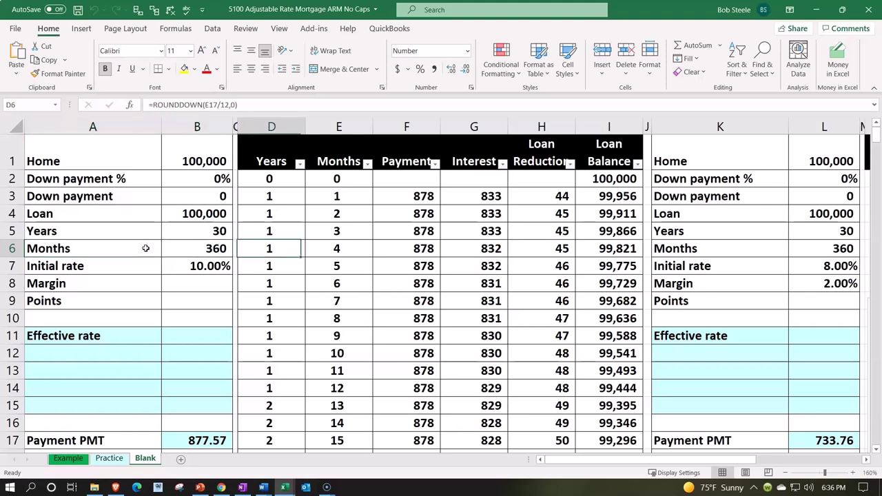
{"action": "key", "text": "Right"}
{"action": "key", "text": "Right"}
{"action": "key", "text": "Right"}
{"action": "key", "text": "Right"}
{"action": "key", "text": "Right"}
{"action": "key", "text": "Right"}
{"action": "key", "text": "Right"}
{"action": "key", "text": "Right"}
{"action": "key", "text": "Right"}
{"action": "key", "text": "Right"}
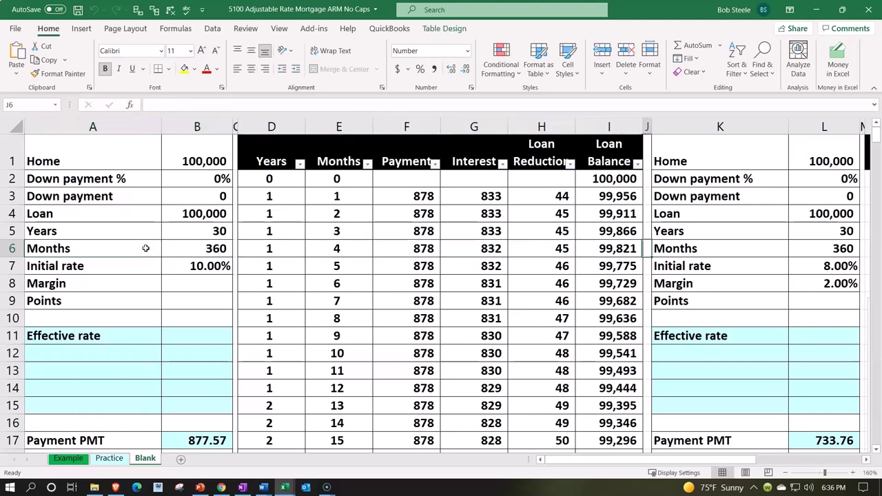
{"action": "key", "text": "Right"}
{"action": "key", "text": "Right"}
{"action": "key", "text": "Right"}
{"action": "key", "text": "Right"}
{"action": "key", "text": "Right"}
{"action": "key", "text": "Right"}
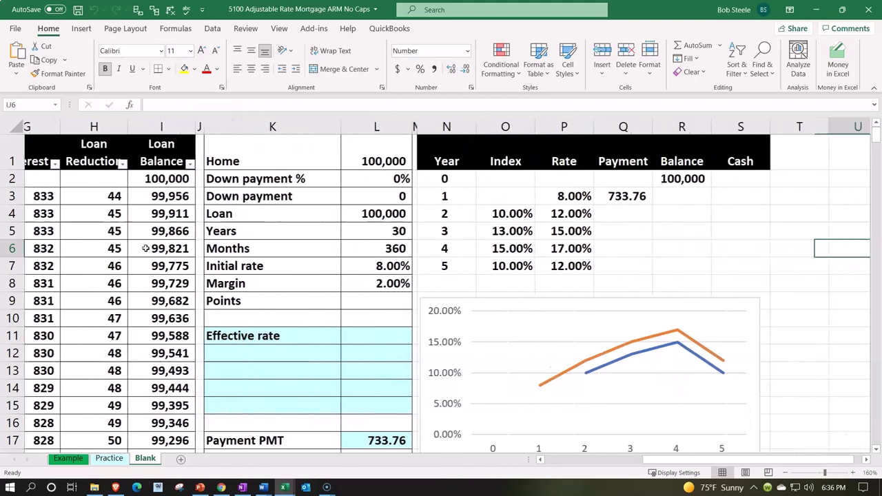
{"action": "key", "text": "Left"}
{"action": "key", "text": "Left"}
{"action": "key", "text": "Left"}
{"action": "key", "text": "Left"}
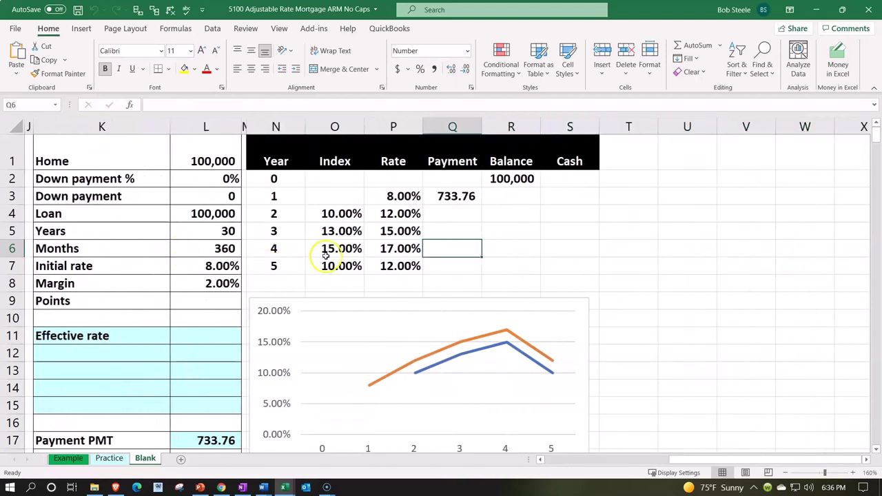
Review the index rates in O4:O7, the margin in L8, the resulting rates in P3:P7 and the Index line of the chart
{"action": "left_click_drag", "start_coordinate": [345, 215], "coordinate": [345, 260]}
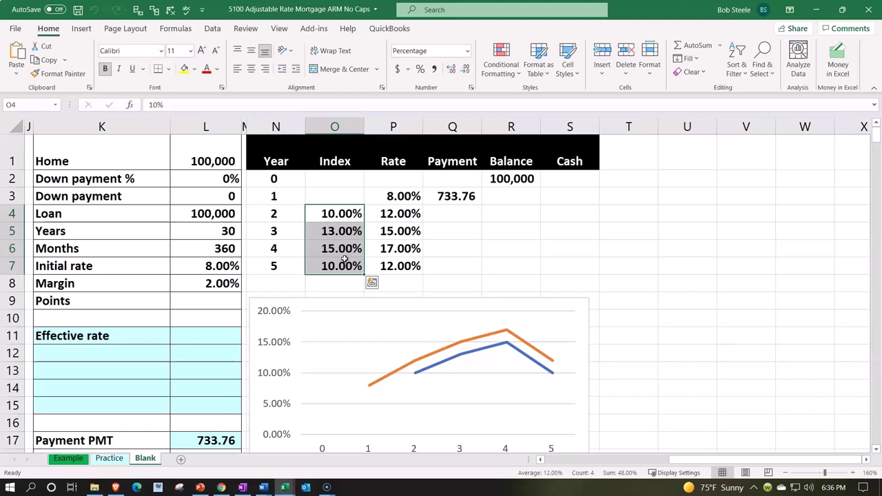
{"action": "left_click", "coordinate": [231, 284]}
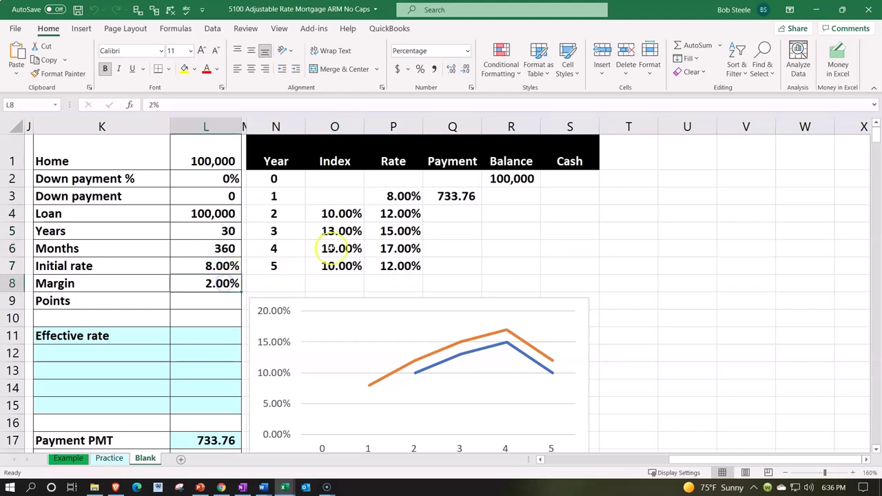
{"action": "left_click_drag", "start_coordinate": [396, 196], "coordinate": [399, 266]}
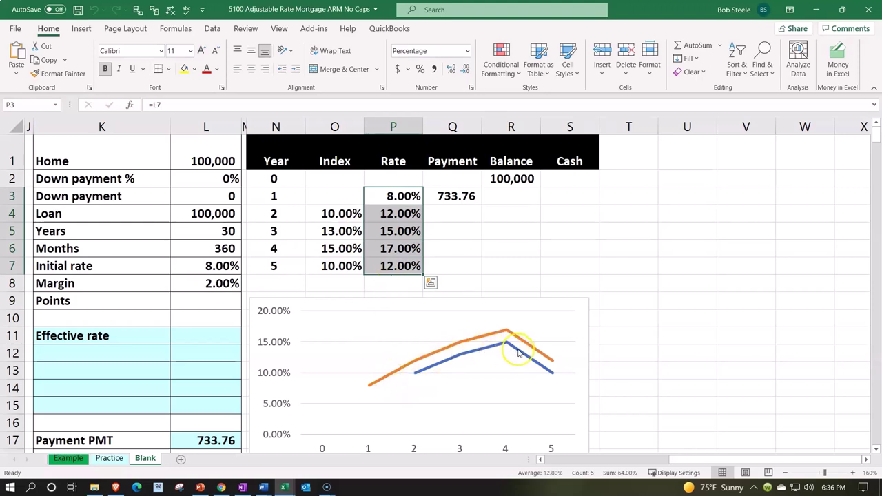
{"action": "mouse_move", "coordinate": [532, 362]}
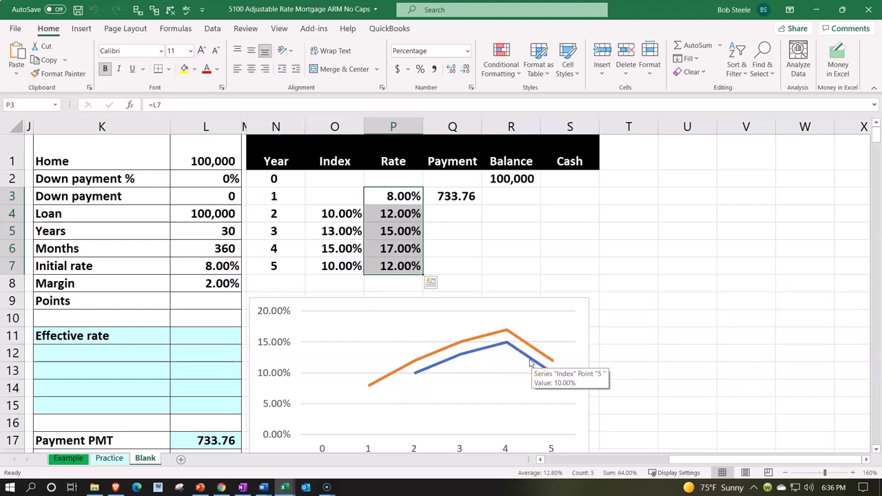
Check the year 1 payment formula in Q3 and the neighbouring balance cells, and inspect the year 2 rate formula in P4
{"action": "left_click", "coordinate": [458, 196]}
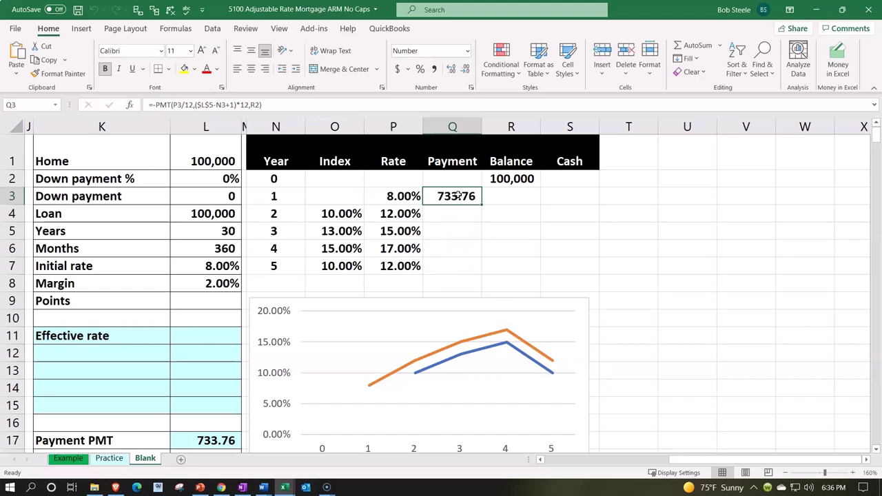
{"action": "key", "text": "Right"}
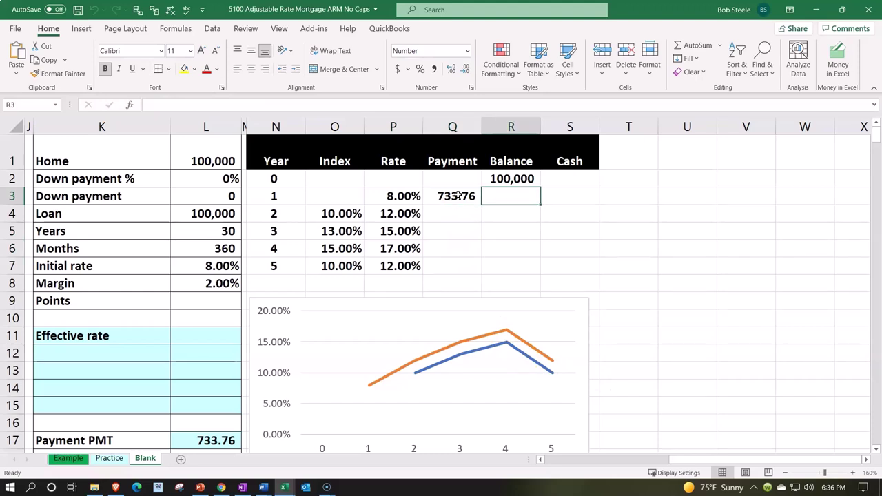
{"action": "key", "text": "Down"}
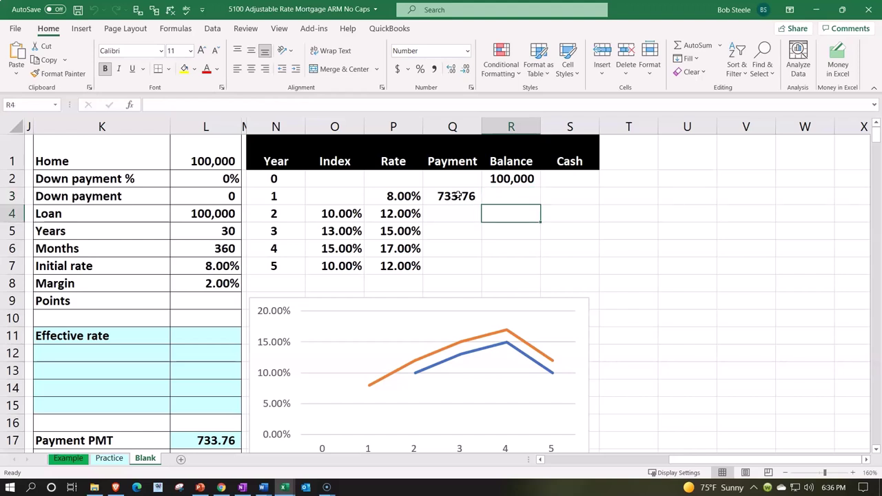
{"action": "key", "text": "Left"}
{"action": "key", "text": "Left"}
{"action": "key", "text": "Left"}
{"action": "key", "text": "Left"}
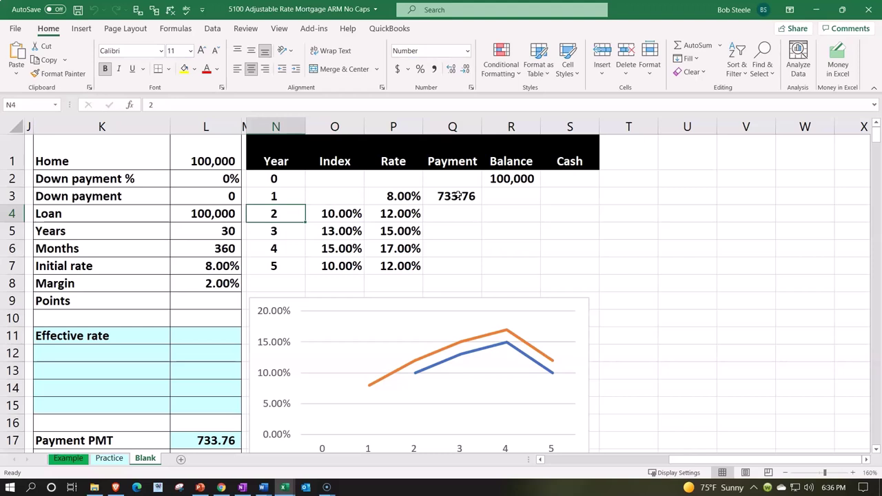
{"action": "key", "text": "Right"}
{"action": "key", "text": "Right"}
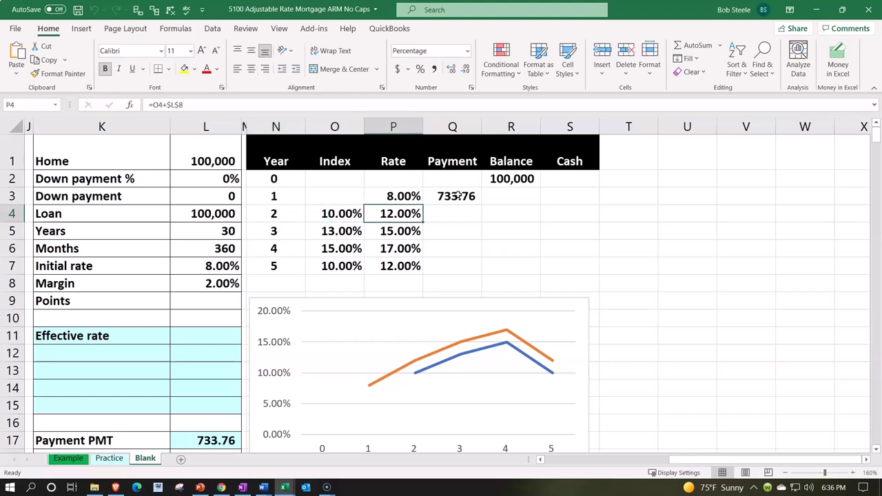
Compare the index values for years 2 to 4 with the year 2 rate formula in P4
{"action": "key", "text": "Left"}
{"action": "key", "text": "Down"}
{"action": "key", "text": "Down"}
{"action": "key", "text": "Up"}
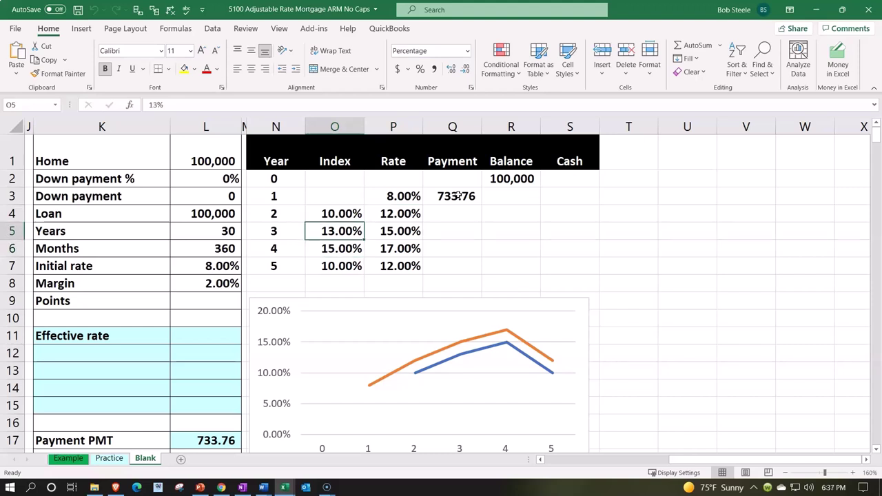
{"action": "key", "text": "Up"}
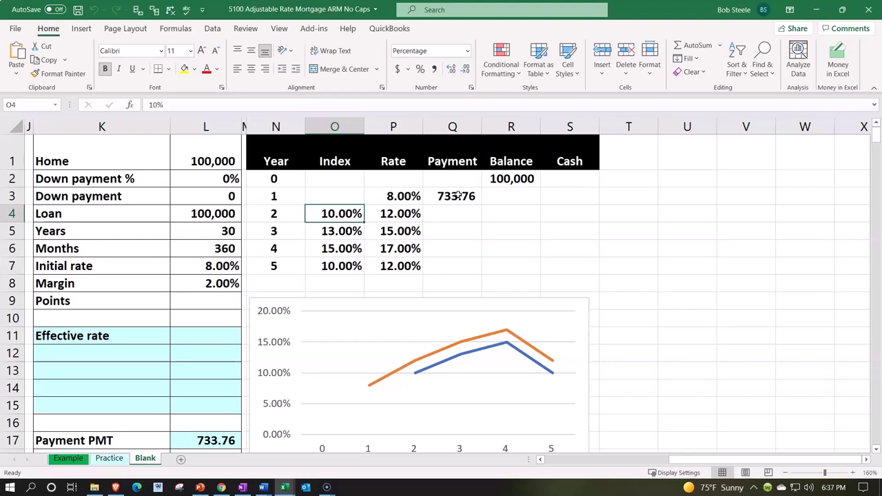
{"action": "key", "text": "Right"}
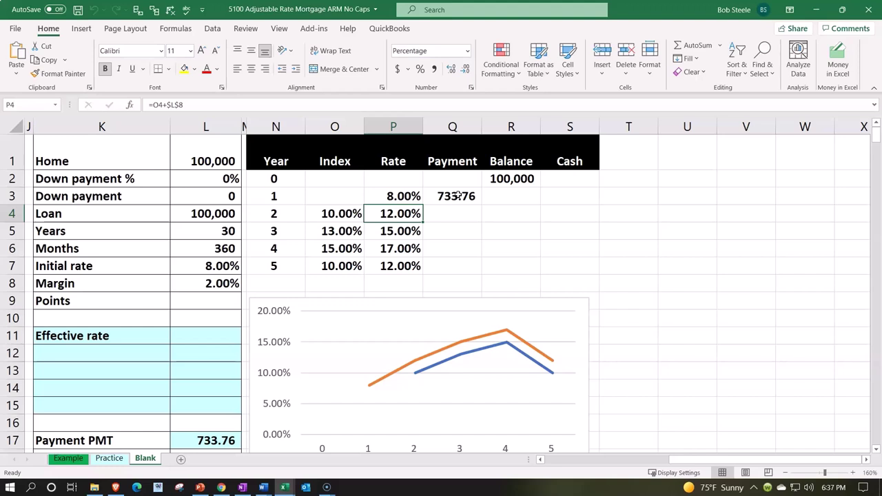
{"action": "key", "text": "Left"}
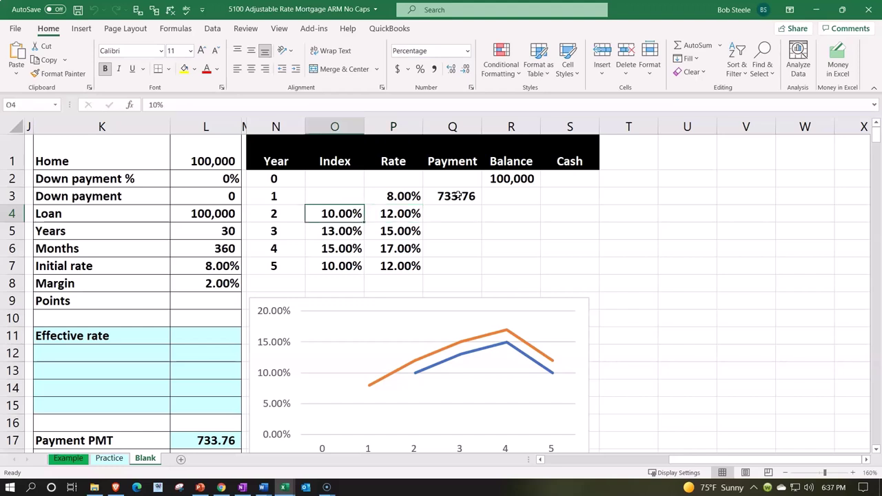
{"action": "key", "text": "Right"}
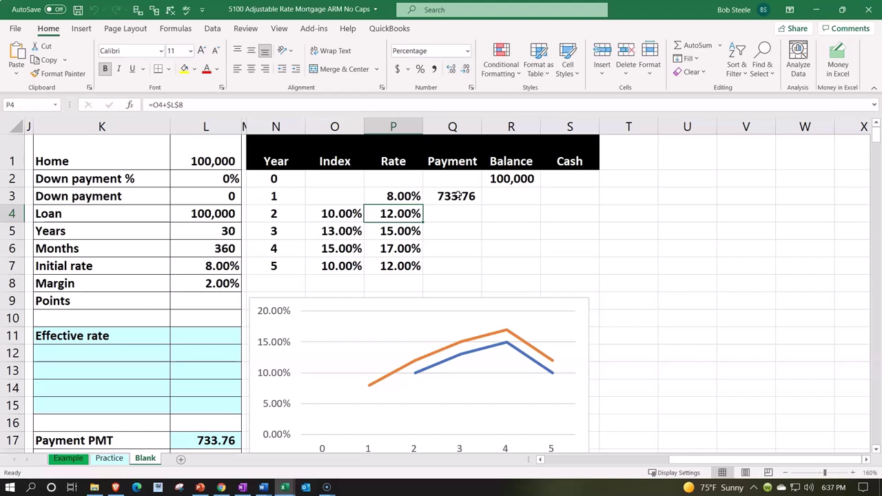
Copy columns C through I, holding the fixed-rate amortization table and its spacer column, and paste them beginning at T1
{"action": "key", "text": "Left"}
{"action": "key", "text": "Left"}
{"action": "key", "text": "Left"}
{"action": "key", "text": "Left"}
{"action": "key", "text": "Left"}
{"action": "key", "text": "Left"}
{"action": "key", "text": "Left"}
{"action": "key", "text": "Left"}
{"action": "key", "text": "Left"}
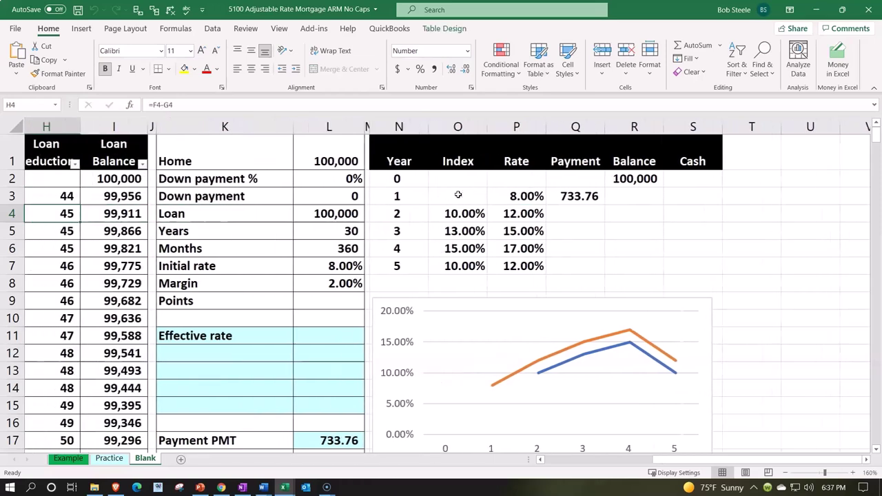
{"action": "key", "text": "Left"}
{"action": "key", "text": "Left"}
{"action": "key", "text": "Left"}
{"action": "key", "text": "Left"}
{"action": "key", "text": "Left"}
{"action": "key", "text": "Left"}
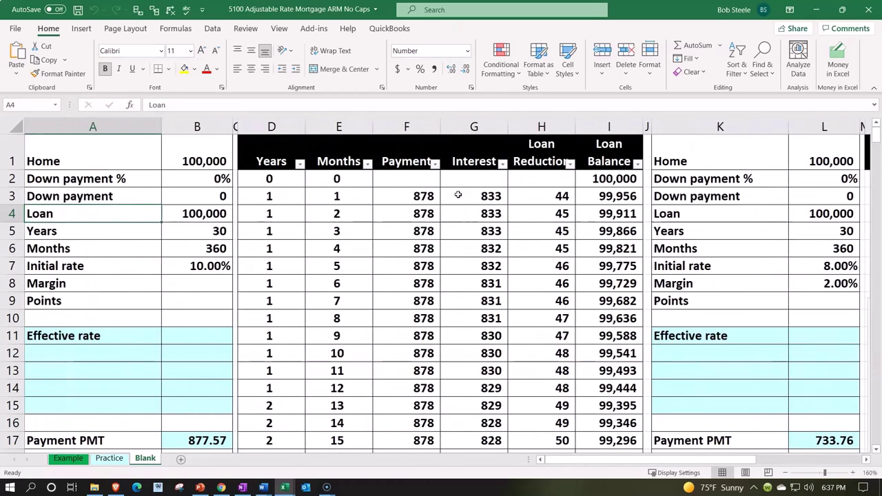
{"action": "left_click", "coordinate": [236, 126]}
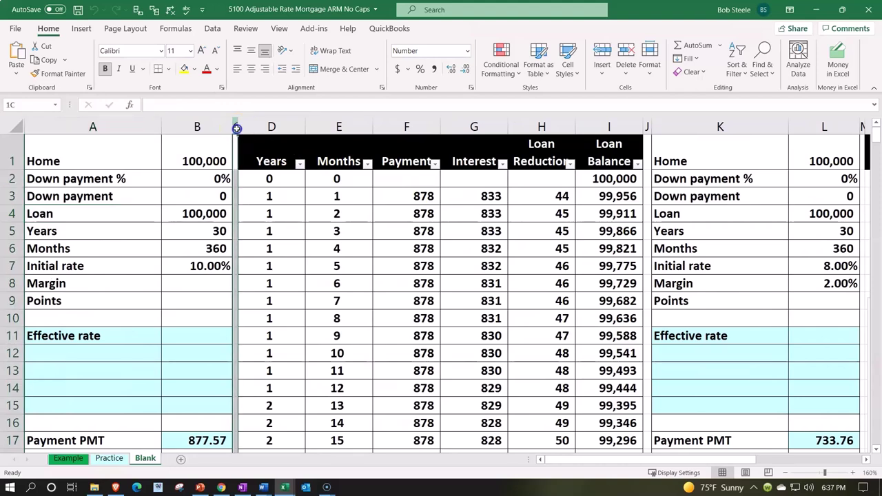
{"action": "left_click", "coordinate": [235, 126]}
{"action": "left_click_drag", "start_coordinate": [235, 126], "coordinate": [587, 147]}
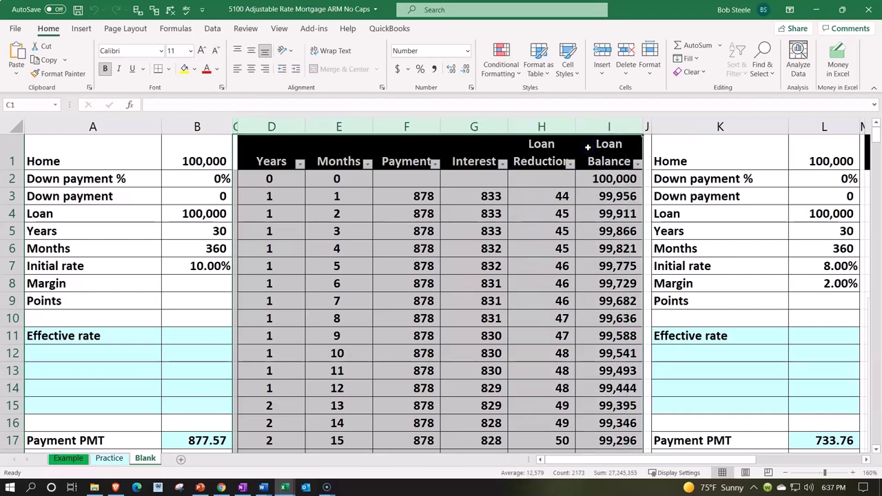
{"action": "key", "text": "ctrl+c"}
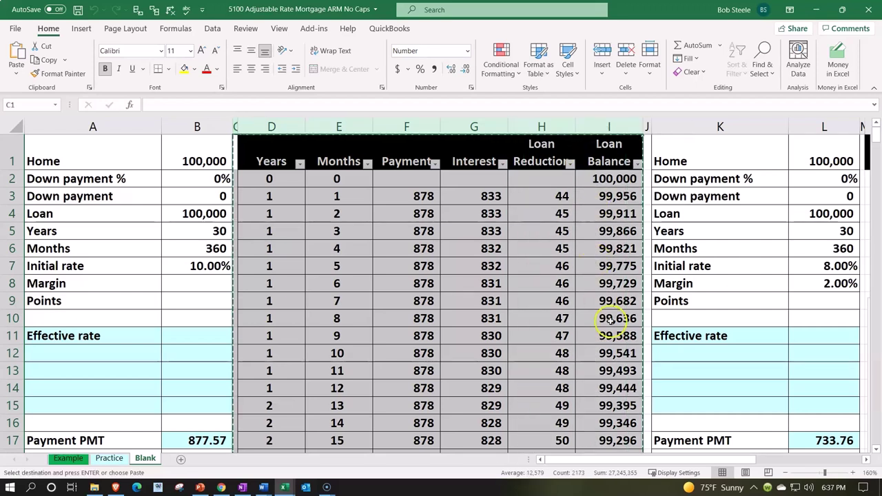
{"action": "left_click_drag", "start_coordinate": [629, 460], "coordinate": [806, 438]}
{"action": "left_click", "coordinate": [766, 149]}
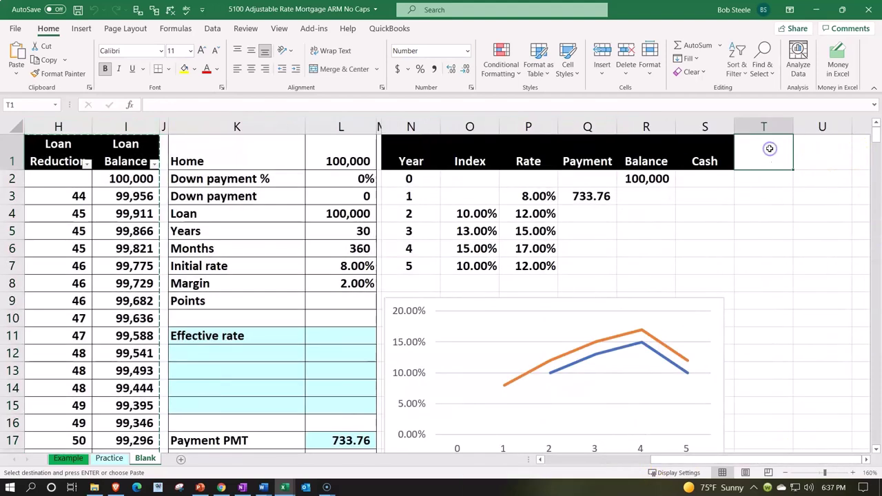
{"action": "key", "text": "ctrl+v"}
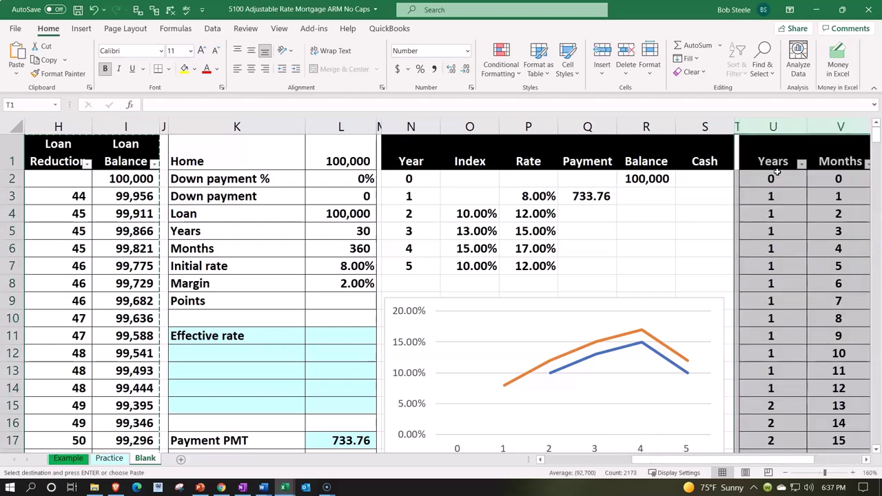
Look across row 3 of the pasted amortization table, from the Years column past the Loan Balance column
{"action": "left_click", "coordinate": [750, 197]}
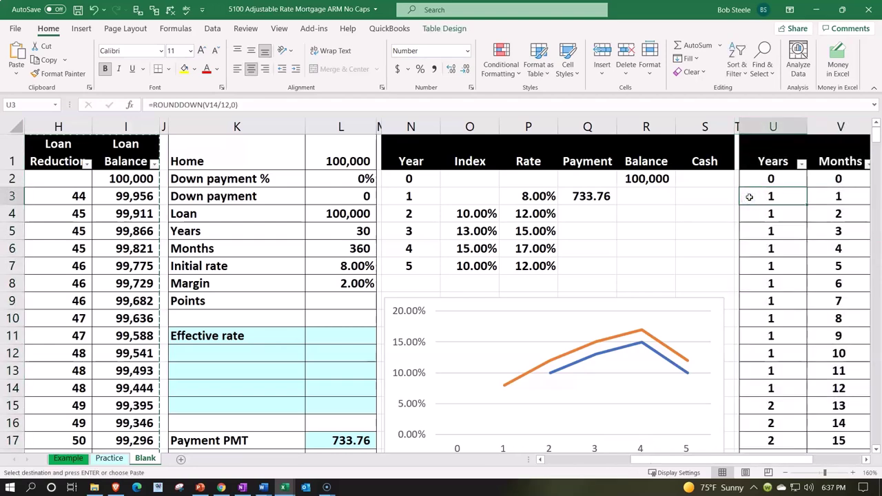
{"action": "key", "text": "Right"}
{"action": "key", "text": "Right"}
{"action": "key", "text": "Right"}
{"action": "key", "text": "Right"}
{"action": "key", "text": "Right"}
{"action": "key", "text": "Right"}
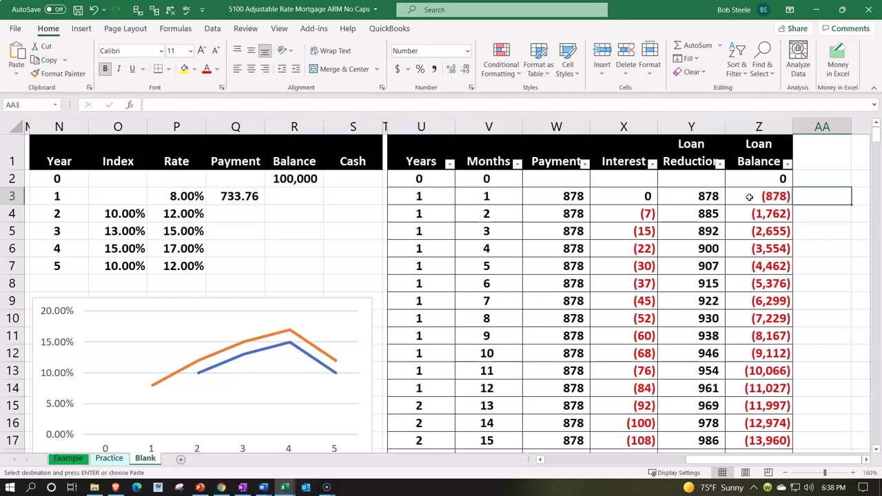
Replace the month 1 payment formula in W3 with =$Q$3, an absolute reference to the year 1 payment
{"action": "left_click", "coordinate": [562, 197]}
{"action": "double_click", "coordinate": [560, 197]}
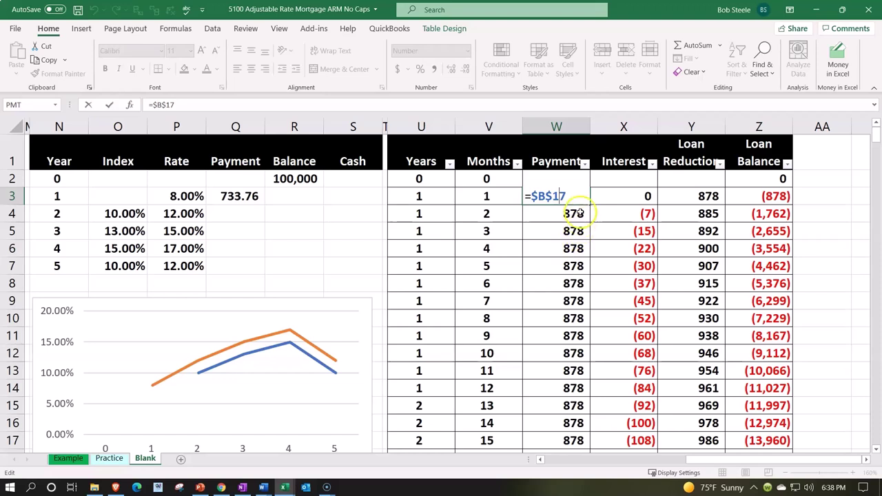
{"action": "scroll", "coordinate": [574, 215], "scroll_direction": "right", "scroll_amount": 1}
{"action": "key", "text": "alt"}
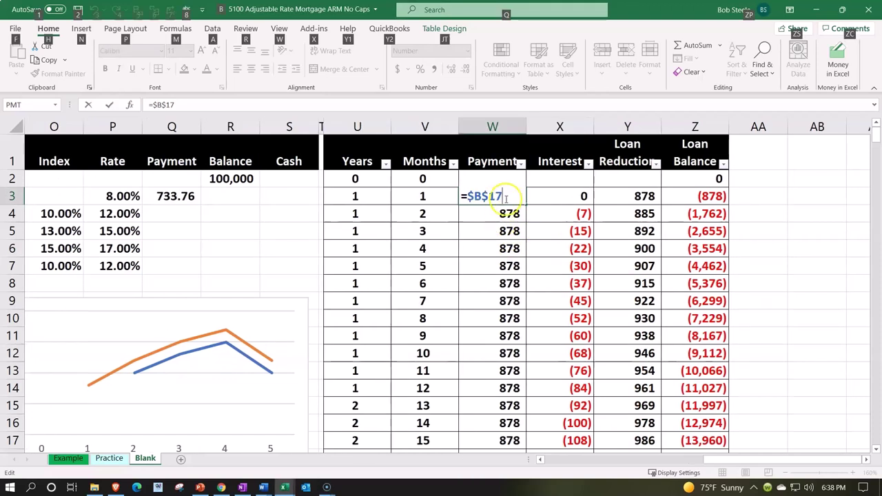
{"action": "left_click_drag", "start_coordinate": [509, 197], "coordinate": [450, 196]}
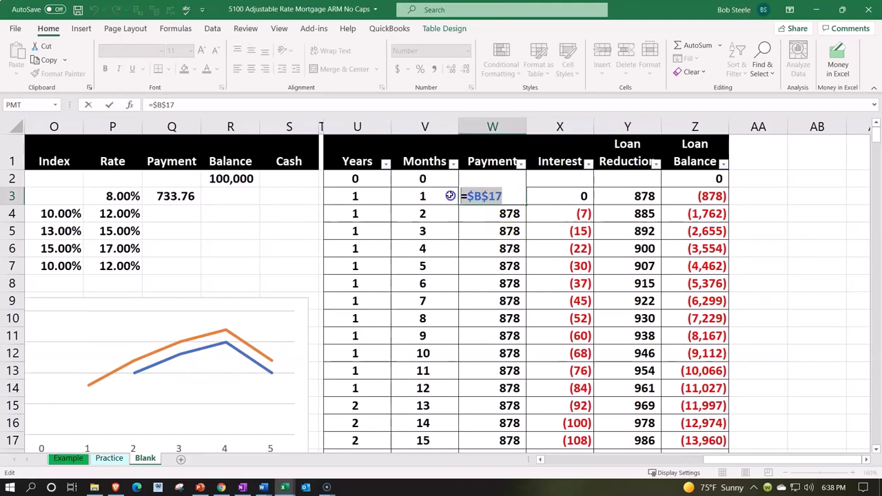
{"action": "key", "text": "BackSpace"}
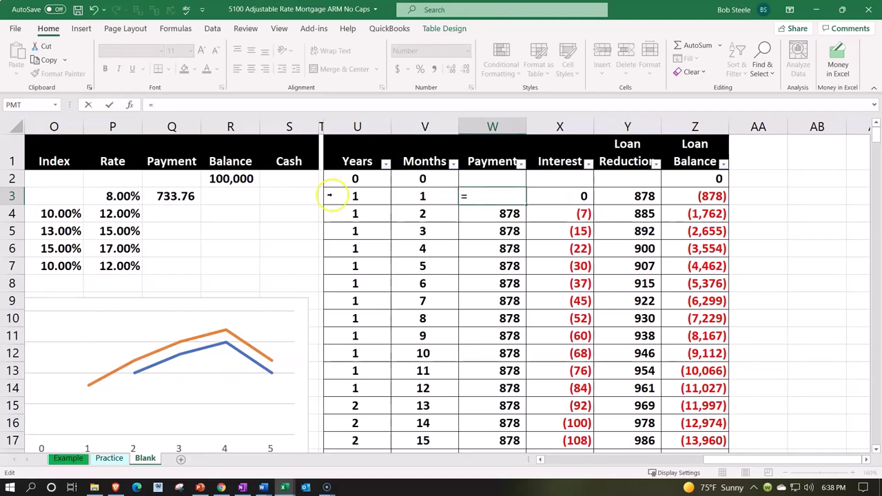
{"action": "left_click", "coordinate": [178, 197]}
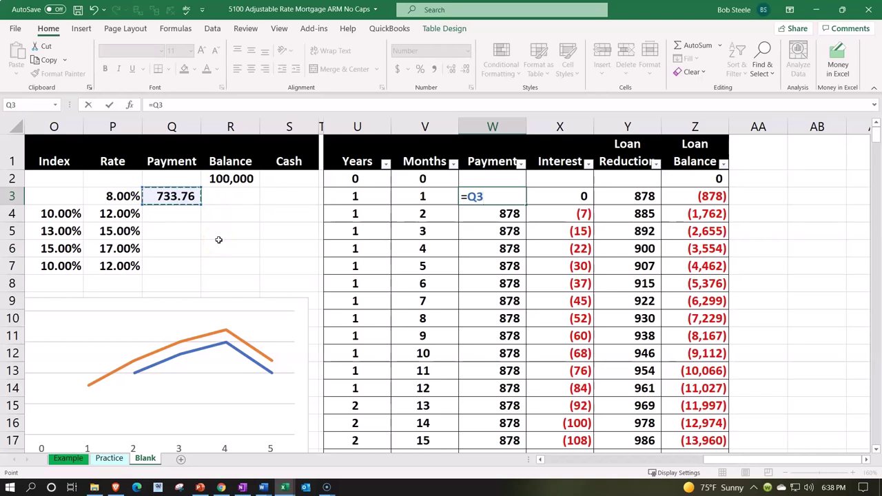
{"action": "key", "text": "F4"}
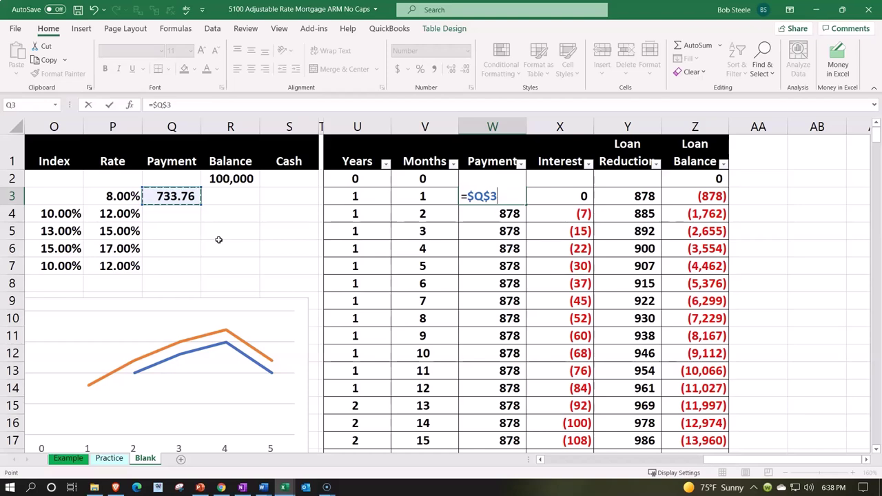
{"action": "key", "text": "Return"}
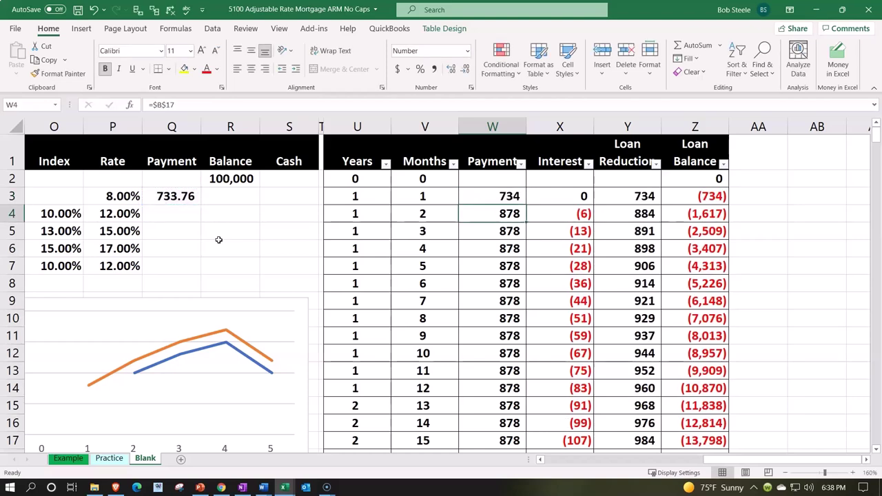
Fill the W3 payment formula down the Payment column of the new amortization table
{"action": "left_click", "coordinate": [491, 196]}
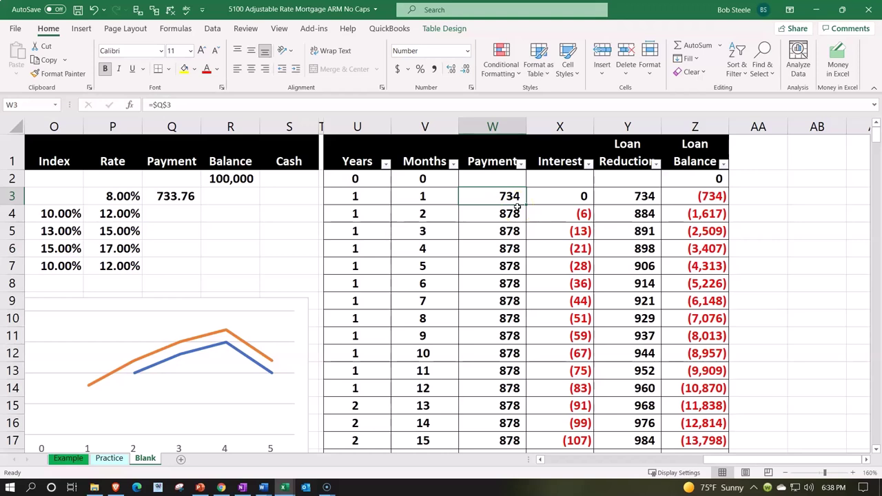
{"action": "left_click", "coordinate": [525, 207]}
{"action": "double_click", "coordinate": [526, 206]}
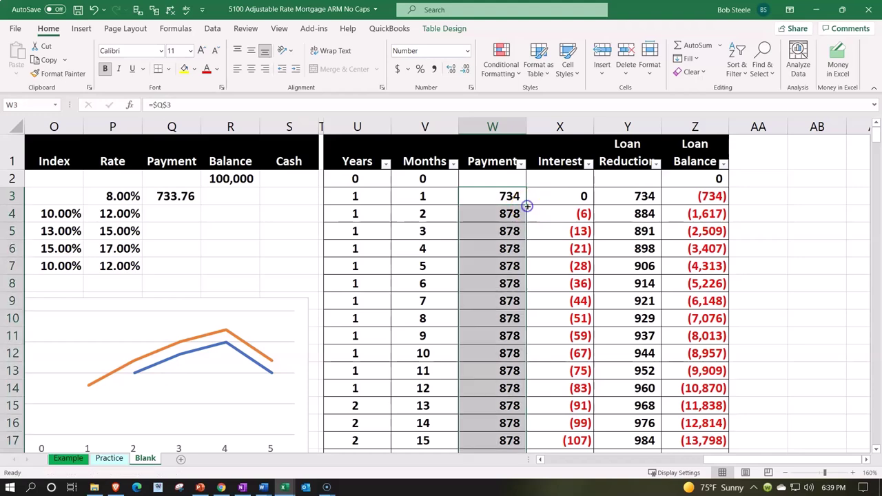
Check the interest formula in X3, and link the opening loan balance in Z2 to the year 0 balance with =R2
{"action": "left_click", "coordinate": [554, 199]}
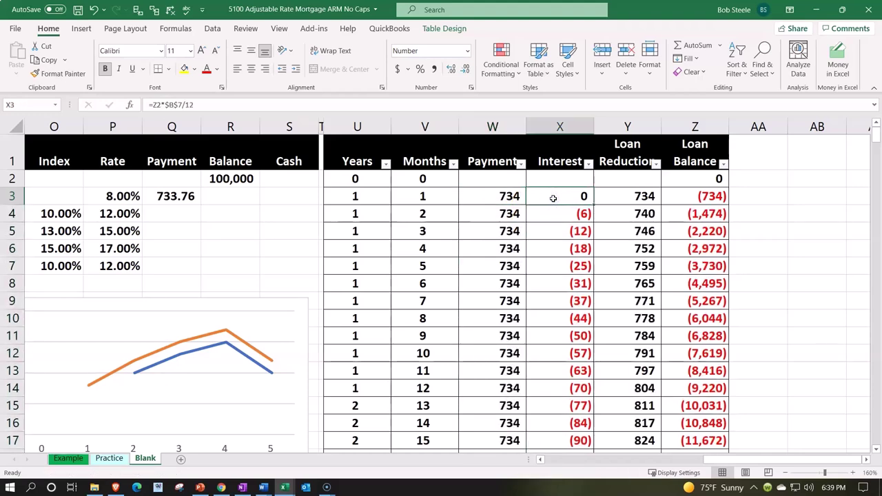
{"action": "left_click", "coordinate": [673, 176]}
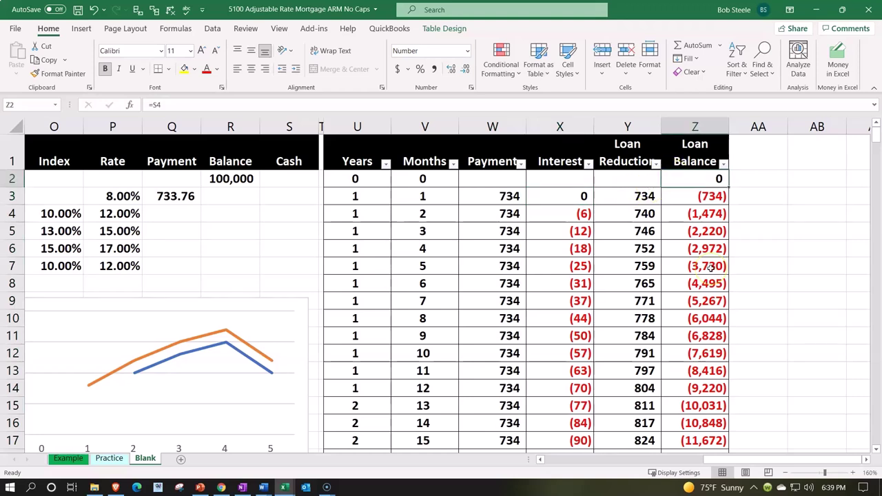
{"action": "type", "text": "="}
{"action": "key", "text": "Left"}
{"action": "key", "text": "Left"}
{"action": "key", "text": "Left"}
{"action": "key", "text": "Left"}
{"action": "key", "text": "Left"}
{"action": "key", "text": "Left"}
{"action": "key", "text": "Left"}
{"action": "key", "text": "Left"}
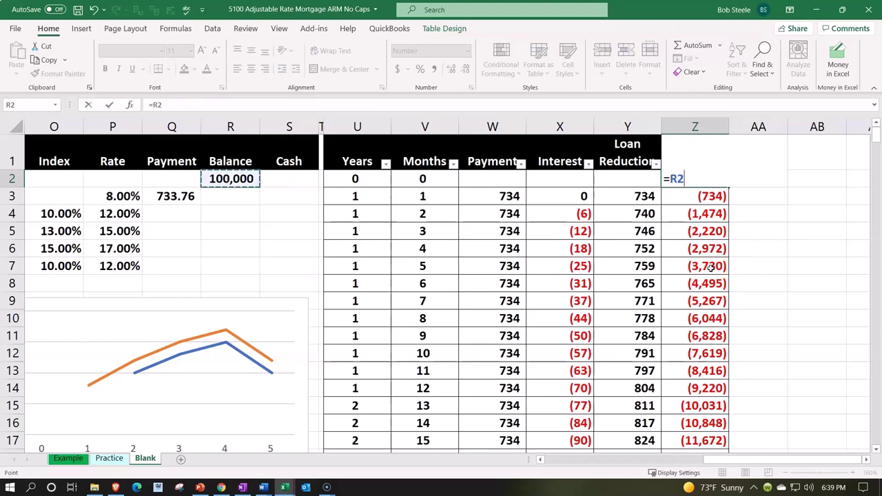
{"action": "key", "text": "Return"}
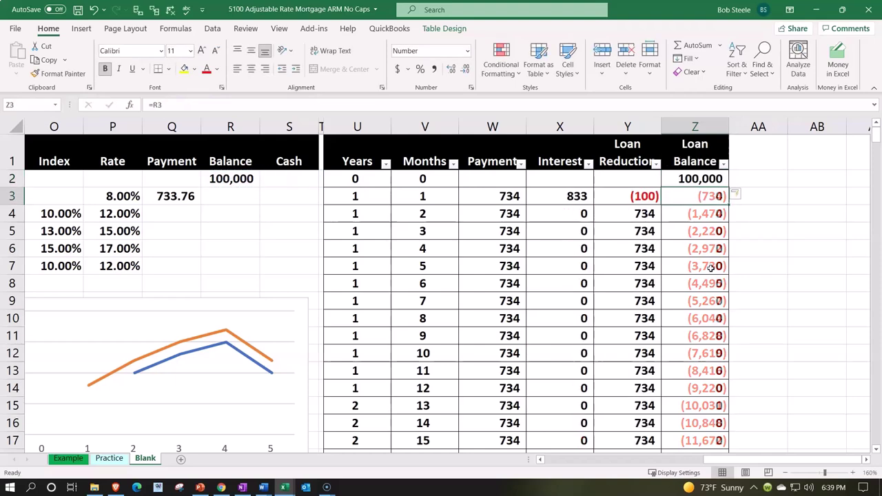
Replace the rate reference in the X3 interest formula with the year 1 rate, making it =Z2*$P$3/12
{"action": "key", "text": "Left"}
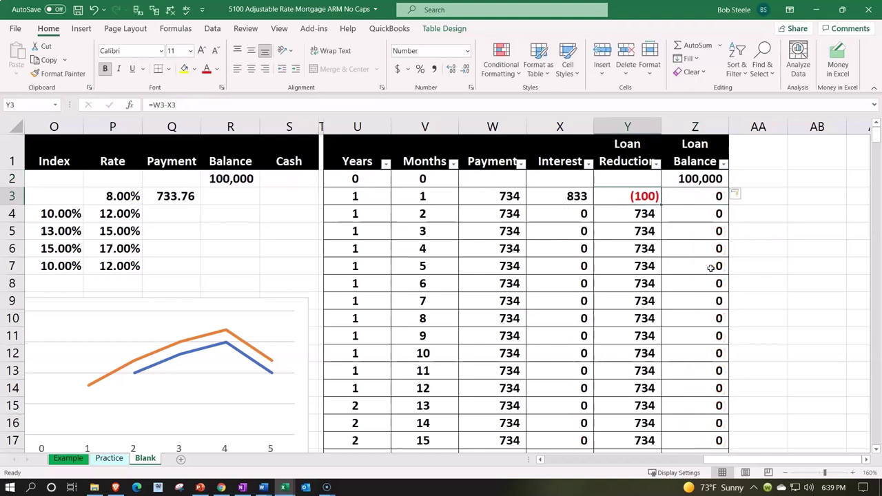
{"action": "double_click", "coordinate": [566, 196]}
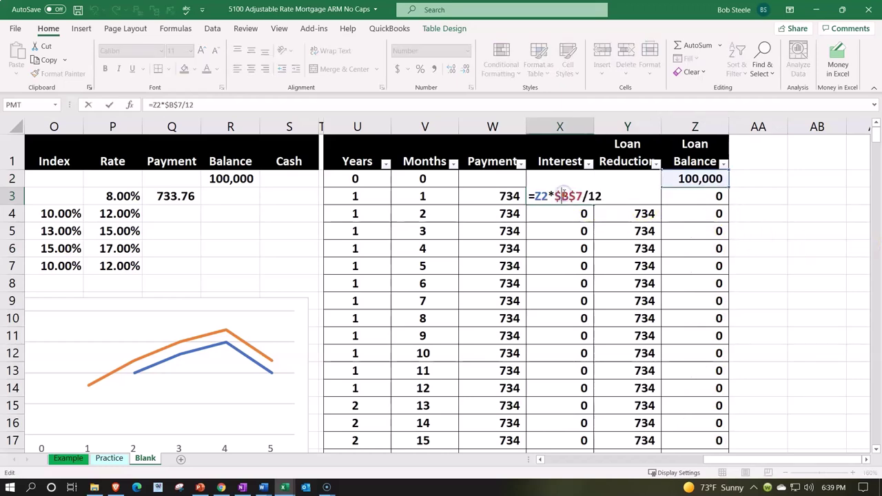
{"action": "left_click", "coordinate": [583, 196]}
{"action": "key", "text": "BackSpace"}
{"action": "key", "text": "BackSpace"}
{"action": "key", "text": "BackSpace"}
{"action": "key", "text": "BackSpace"}
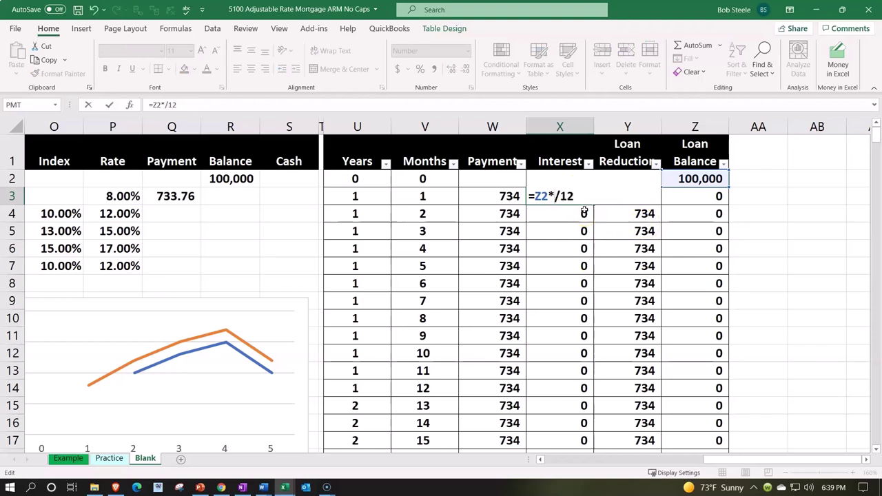
{"action": "left_click", "coordinate": [129, 194]}
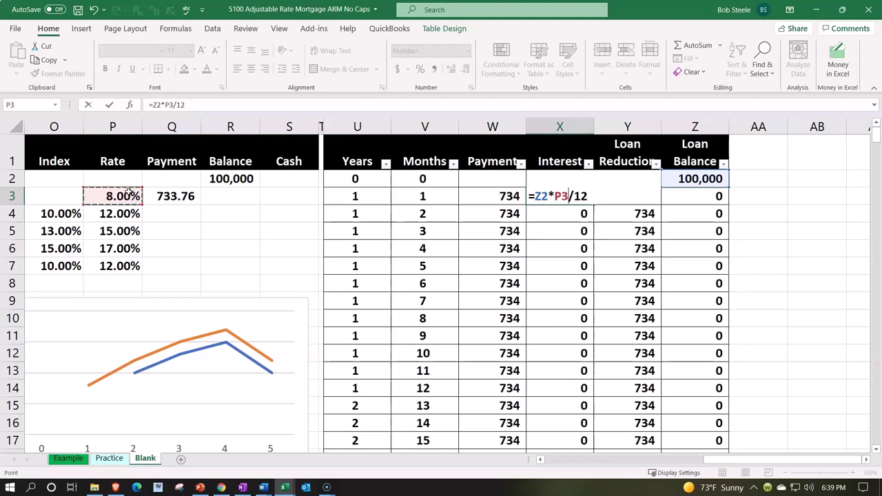
{"action": "key", "text": "F4"}
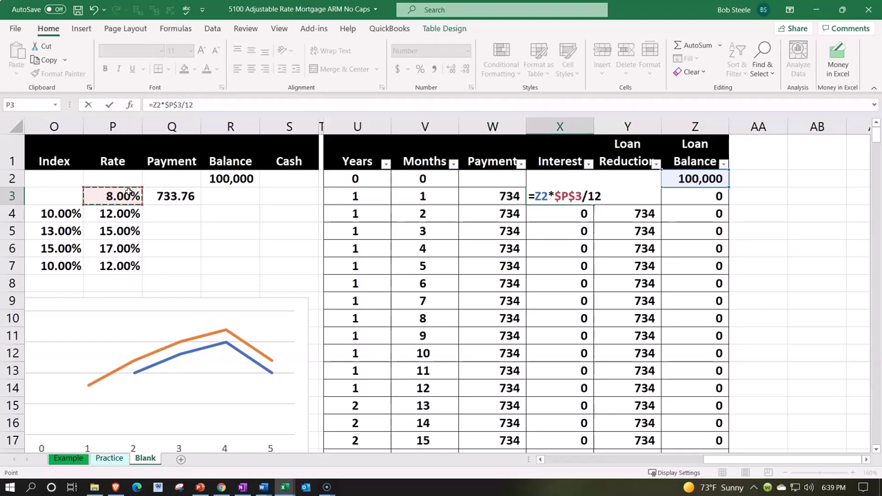
{"action": "key", "text": "Return"}
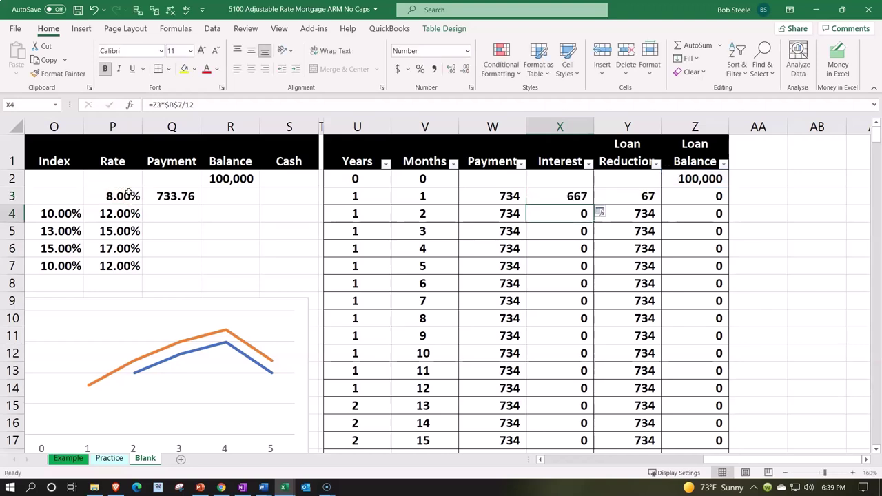
Fill the X3 interest formula down the Interest column of the new amortization table
{"action": "left_click", "coordinate": [573, 199]}
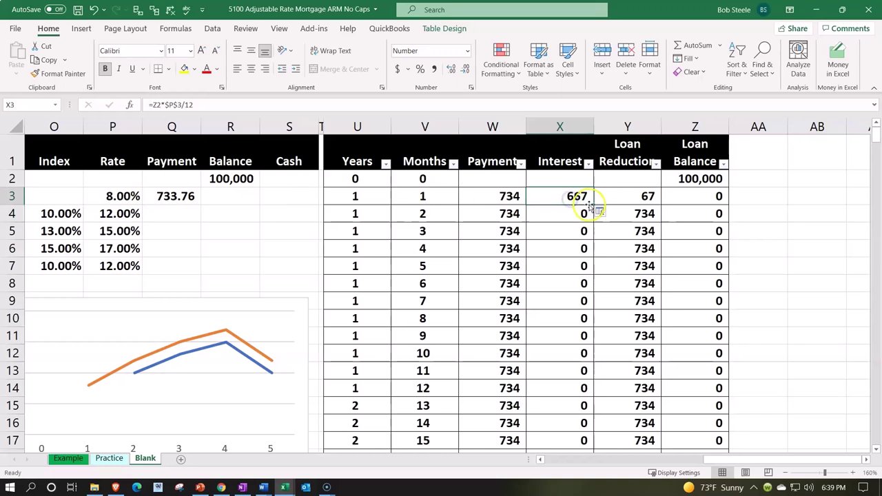
{"action": "double_click", "coordinate": [593, 205]}
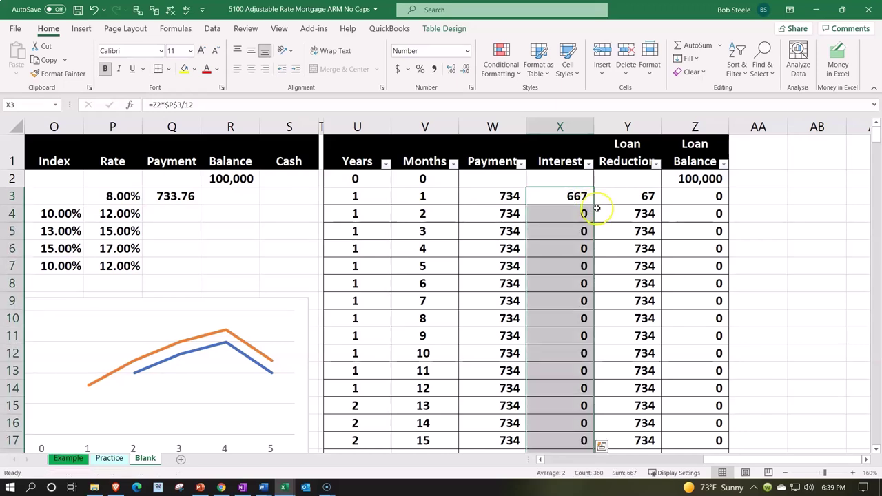
{"action": "left_click", "coordinate": [567, 195]}
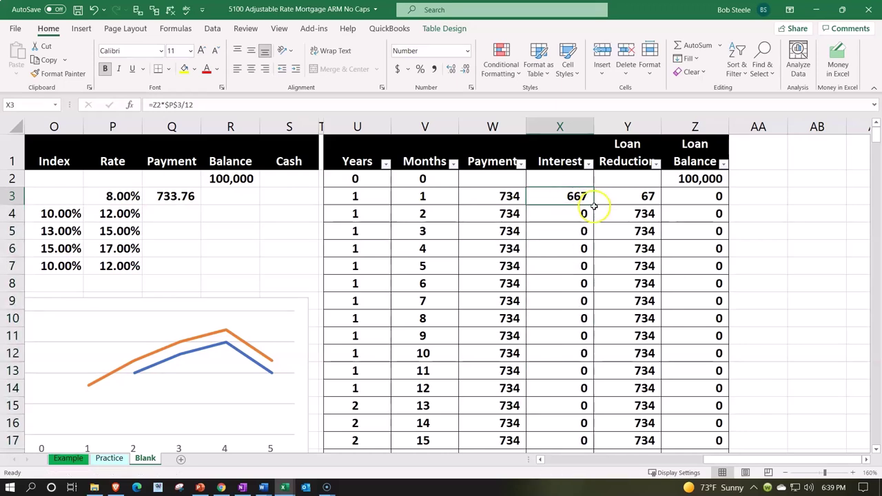
Set the month 1 loan balance in Z3 to =Z2-[@[Loan Reduction]] and undo the formula's automatic fill into the rest of the column
{"action": "left_click", "coordinate": [671, 198]}
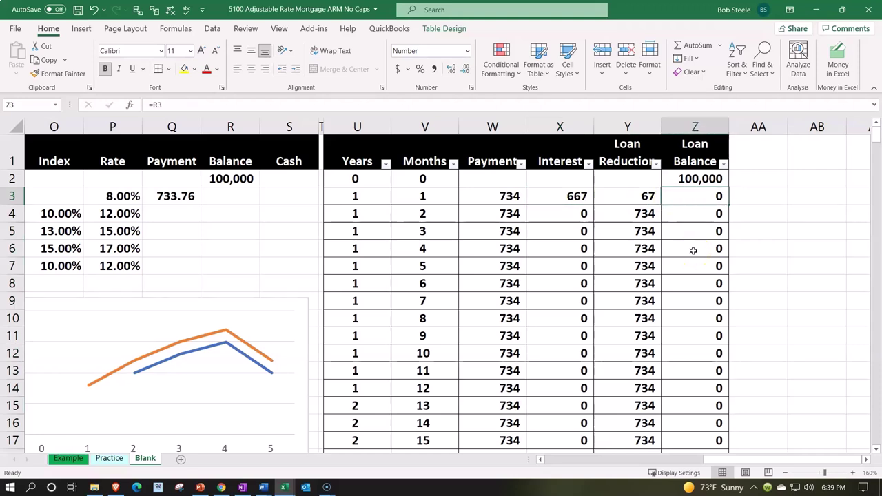
{"action": "type", "text": "="}
{"action": "key", "text": "Up"}
{"action": "type", "text": "-"}
{"action": "key", "text": "Left"}
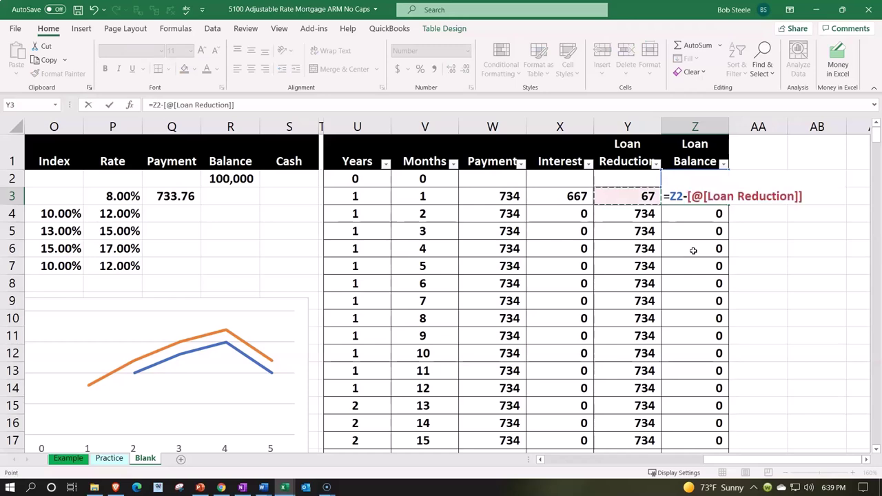
{"action": "key", "text": "Return"}
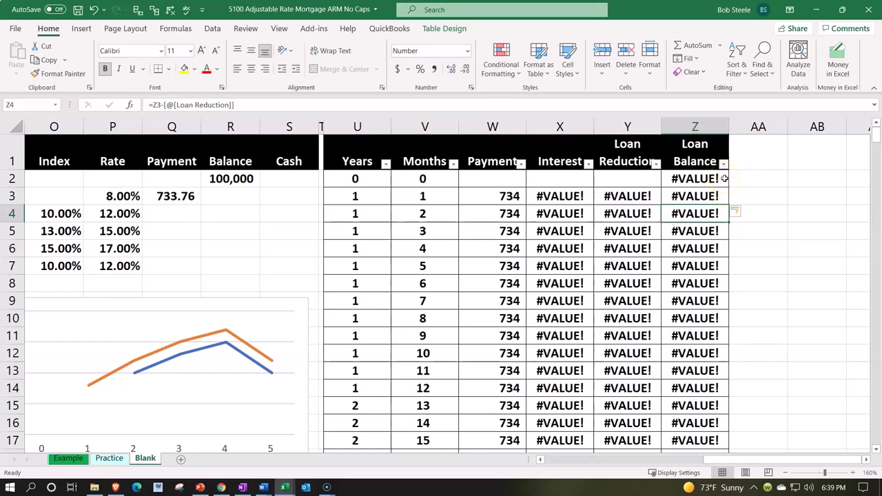
{"action": "left_click", "coordinate": [95, 9]}
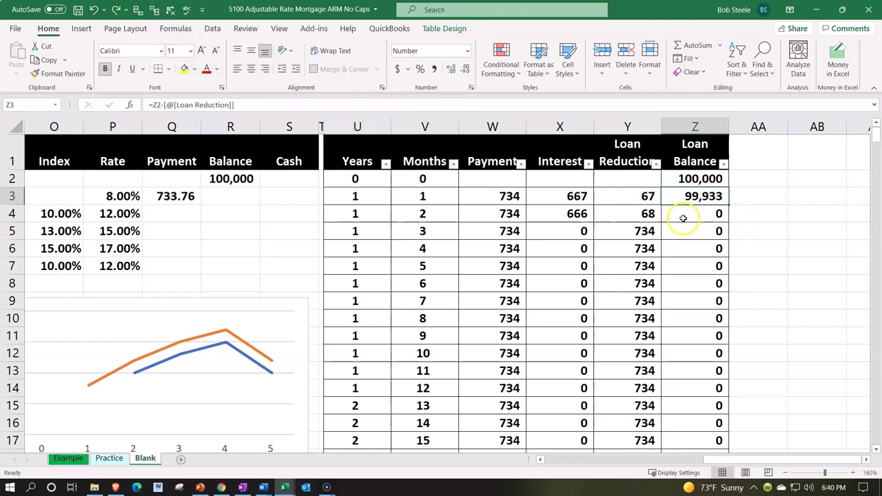
Fill the Z3 loan balance formula down the Loan Balance column of the new amortization table
{"action": "double_click", "coordinate": [729, 204]}
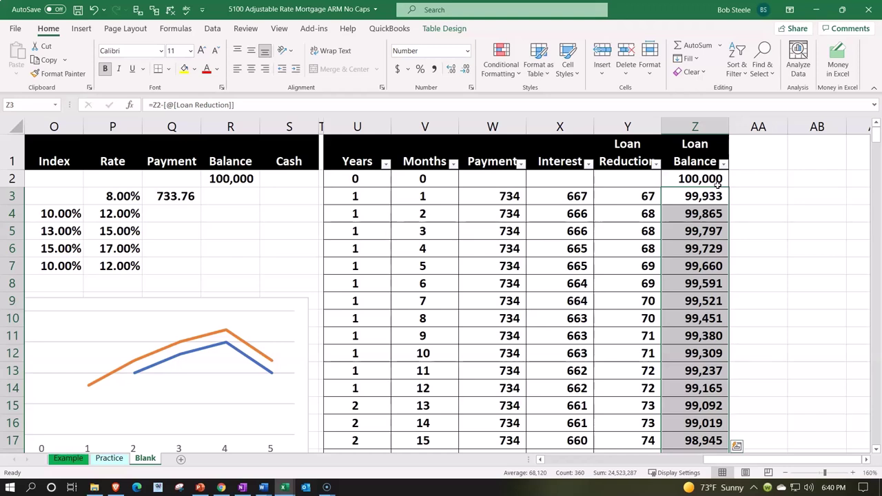
{"action": "left_click", "coordinate": [659, 208]}
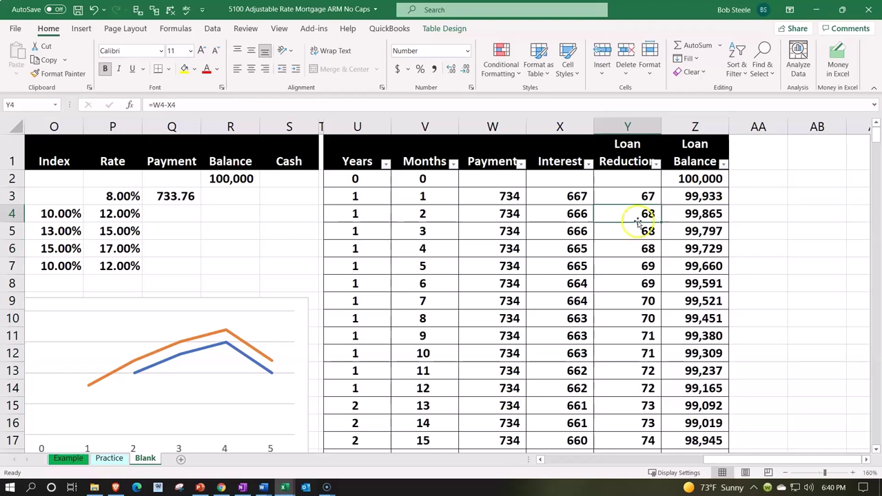
Check the year 1 rate and payment formulas, and review the amortization table down to the month 360 loan balance
{"action": "left_click", "coordinate": [118, 194]}
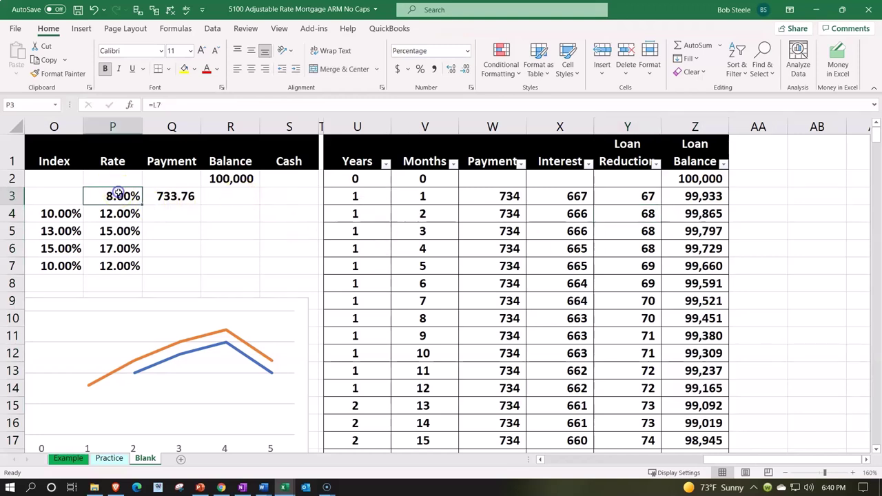
{"action": "key", "text": "Right"}
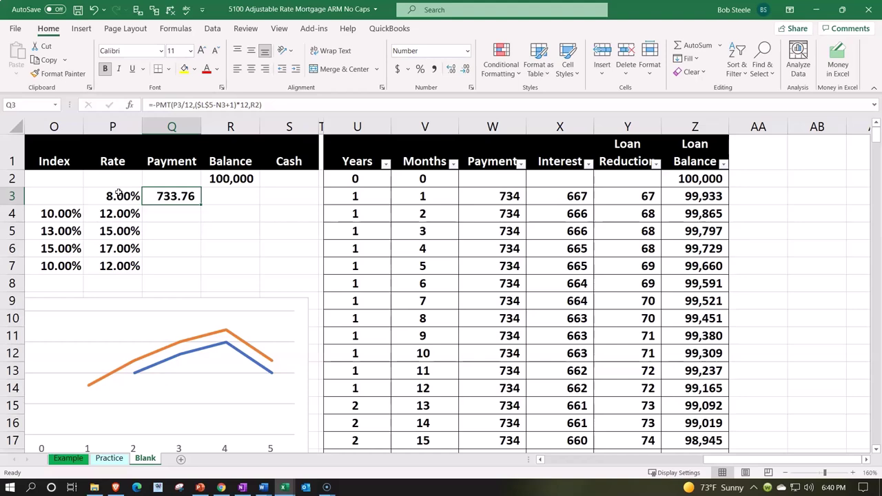
{"action": "key", "text": "Right"}
{"action": "key", "text": "Right"}
{"action": "key", "text": "Right"}
{"action": "key", "text": "Right"}
{"action": "key", "text": "Right"}
{"action": "key", "text": "Right"}
{"action": "key", "text": "Right"}
{"action": "key", "text": "Right"}
{"action": "key", "text": "Right"}
{"action": "key", "text": "Right"}
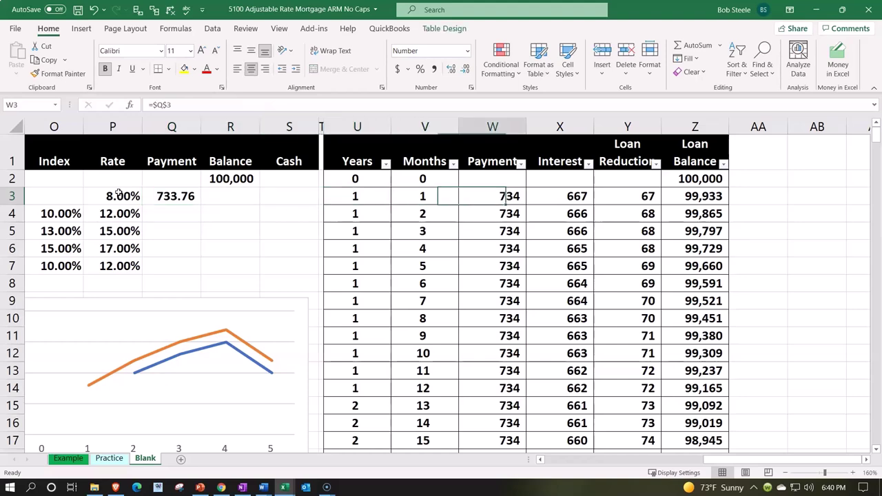
{"action": "key", "text": "Down"}
{"action": "key", "text": "Down"}
{"action": "key", "text": "Down"}
{"action": "key", "text": "Down"}
{"action": "key", "text": "Down"}
{"action": "key", "text": "Down"}
{"action": "key", "text": "Down"}
{"action": "key", "text": "Down"}
{"action": "key", "text": "Down"}
{"action": "key", "text": "Down"}
{"action": "key", "text": "Down"}
{"action": "key", "text": "Down"}
{"action": "key", "text": "Down"}
{"action": "key", "text": "Down"}
{"action": "key", "text": "Down"}
{"action": "key", "text": "Down"}
{"action": "key", "text": "Down"}
{"action": "key", "text": "Down"}
{"action": "key", "text": "Down"}
{"action": "key", "text": "Down"}
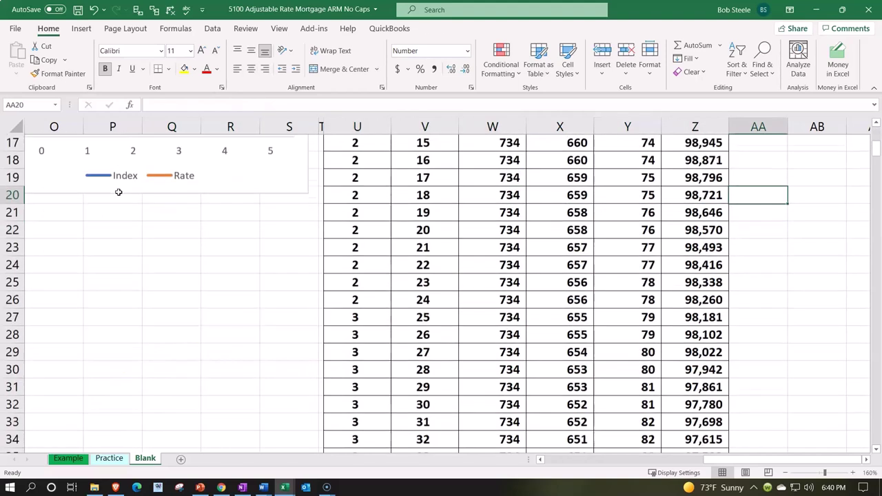
{"action": "key", "text": "Down"}
{"action": "key", "text": "Down"}
{"action": "key", "text": "Down"}
{"action": "key", "text": "Down"}
{"action": "key", "text": "Down"}
{"action": "key", "text": "Down"}
{"action": "key", "text": "Down"}
{"action": "key", "text": "Down"}
{"action": "key", "text": "Down"}
{"action": "key", "text": "Down"}
{"action": "key", "text": "Down"}
{"action": "key", "text": "Down"}
{"action": "key", "text": "Down"}
{"action": "key", "text": "Down"}
{"action": "key", "text": "Down"}
{"action": "key", "text": "Down"}
{"action": "key", "text": "Down"}
{"action": "key", "text": "Down"}
{"action": "key", "text": "Down"}
{"action": "key", "text": "Down"}
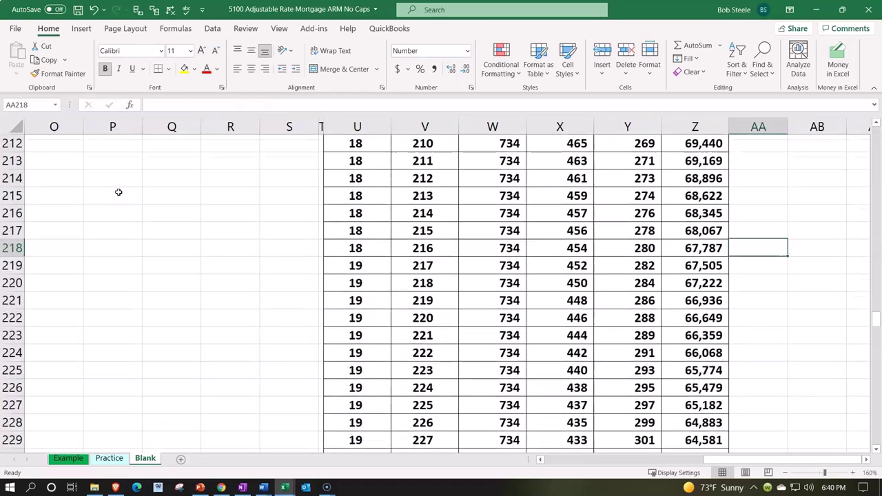
{"action": "key", "text": "Down"}
{"action": "key", "text": "Down"}
{"action": "key", "text": "Down"}
{"action": "key", "text": "Down"}
{"action": "key", "text": "Down"}
{"action": "key", "text": "Down"}
{"action": "key", "text": "Down"}
{"action": "key", "text": "Down"}
{"action": "key", "text": "Down"}
{"action": "key", "text": "Down"}
{"action": "key", "text": "Down"}
{"action": "key", "text": "Down"}
{"action": "key", "text": "Down"}
{"action": "key", "text": "Down"}
{"action": "key", "text": "Down"}
{"action": "key", "text": "Down"}
{"action": "key", "text": "Down"}
{"action": "key", "text": "Down"}
{"action": "key", "text": "Down"}
{"action": "key", "text": "Down"}
{"action": "key", "text": "Up"}
{"action": "key", "text": "Up"}
{"action": "key", "text": "Up"}
{"action": "key", "text": "Up"}
{"action": "key", "text": "Up"}
{"action": "key", "text": "Up"}
{"action": "key", "text": "Up"}
{"action": "key", "text": "Up"}
{"action": "key", "text": "Up"}
{"action": "key", "text": "Up"}
{"action": "key", "text": "Up"}
{"action": "key", "text": "Up"}
{"action": "key", "text": "Up"}
{"action": "key", "text": "Up"}
{"action": "key", "text": "Up"}
{"action": "key", "text": "Up"}
{"action": "key", "text": "Up"}
{"action": "key", "text": "Up"}
{"action": "key", "text": "Up"}
{"action": "key", "text": "Up"}
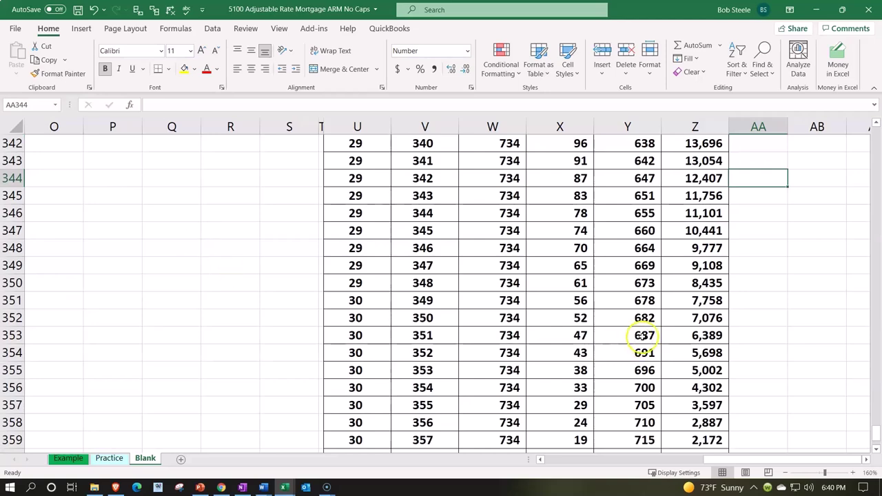
{"action": "scroll", "coordinate": [600, 335], "scroll_direction": "down", "scroll_amount": 3}
{"action": "left_click", "coordinate": [671, 331]}
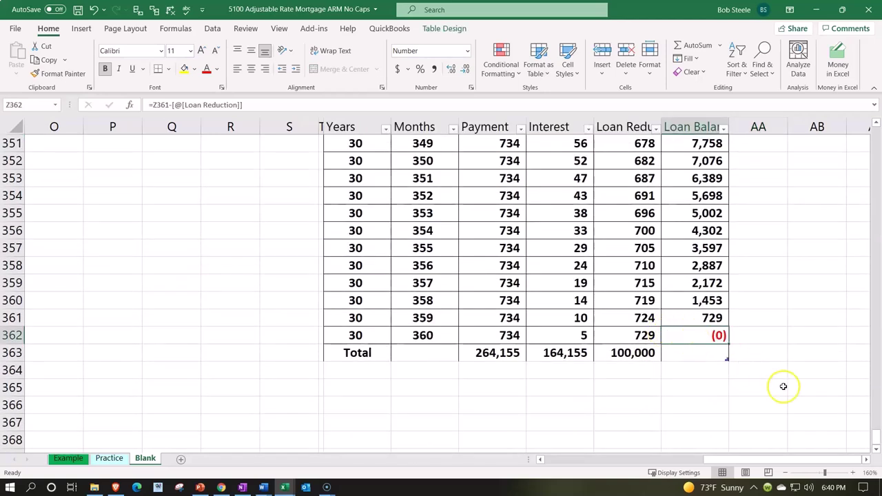
Shade the year 2 rows of the amortization table, U15:Z26 (months 13 to 24), light green
{"action": "left_click_drag", "start_coordinate": [870, 433], "coordinate": [860, 112]}
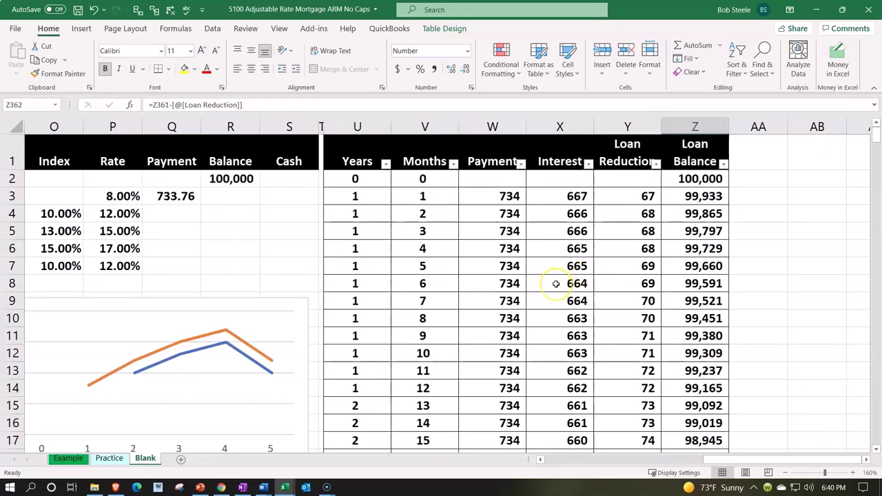
{"action": "scroll", "coordinate": [557, 285], "scroll_direction": "down", "scroll_amount": 2}
{"action": "left_click", "coordinate": [359, 301]}
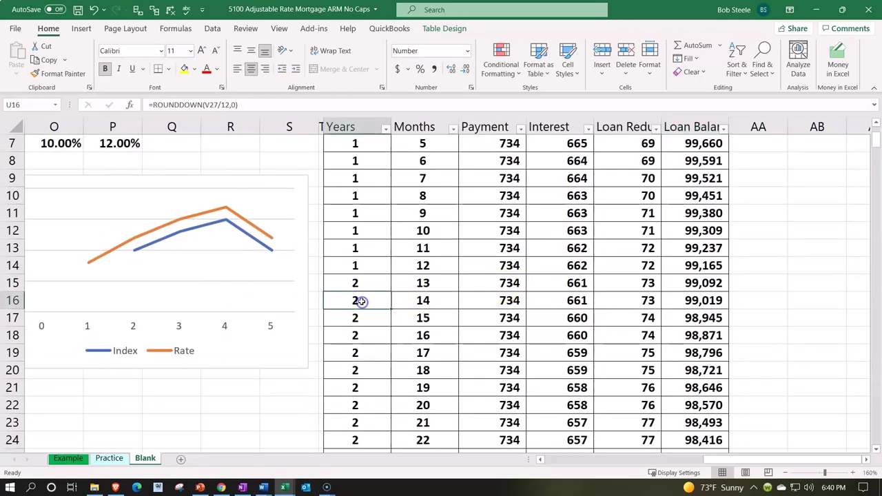
{"action": "left_click_drag", "start_coordinate": [354, 284], "coordinate": [678, 360]}
{"action": "scroll", "coordinate": [620, 345], "scroll_direction": "up", "scroll_amount": 1}
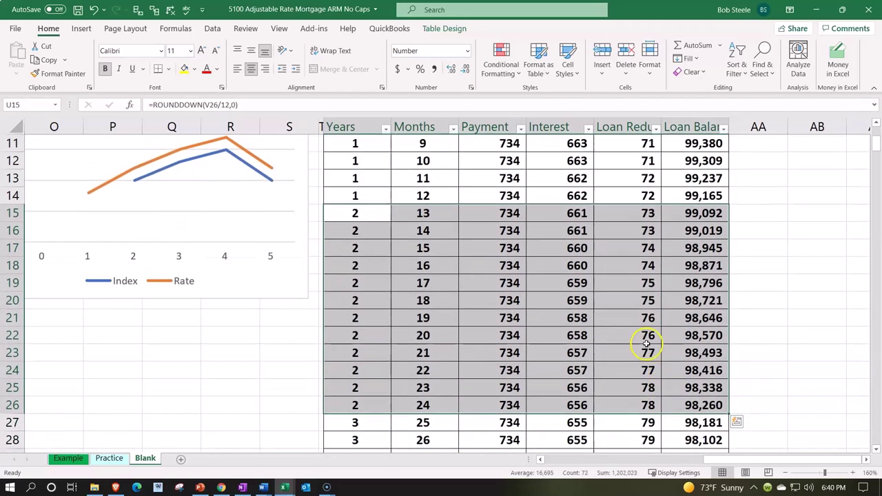
{"action": "right_click", "coordinate": [595, 302]}
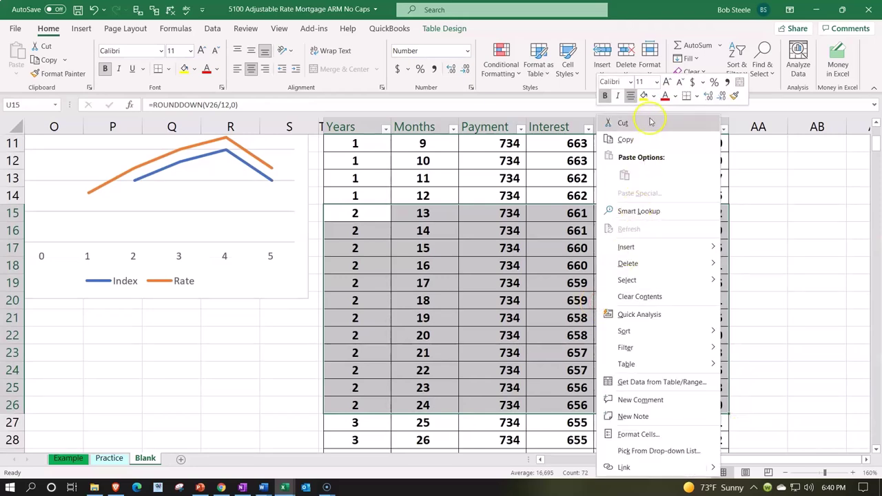
{"action": "left_click", "coordinate": [657, 98]}
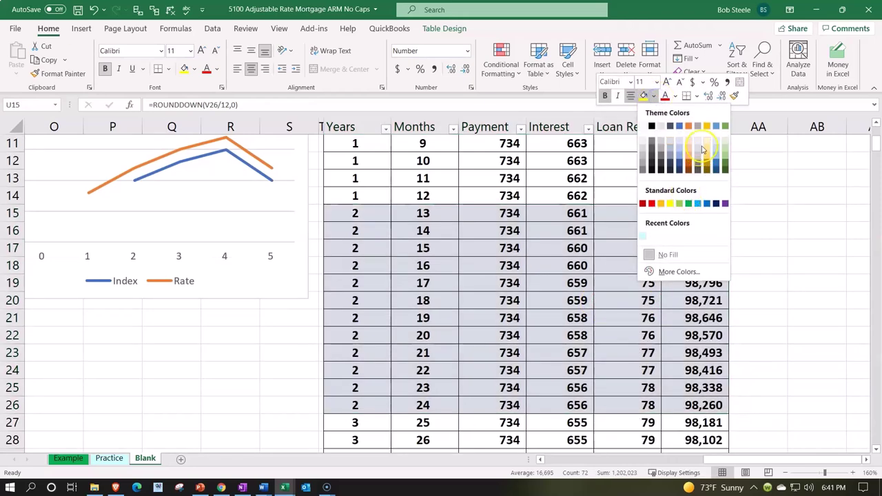
{"action": "left_click", "coordinate": [725, 141]}
{"action": "left_click", "coordinate": [717, 196]}
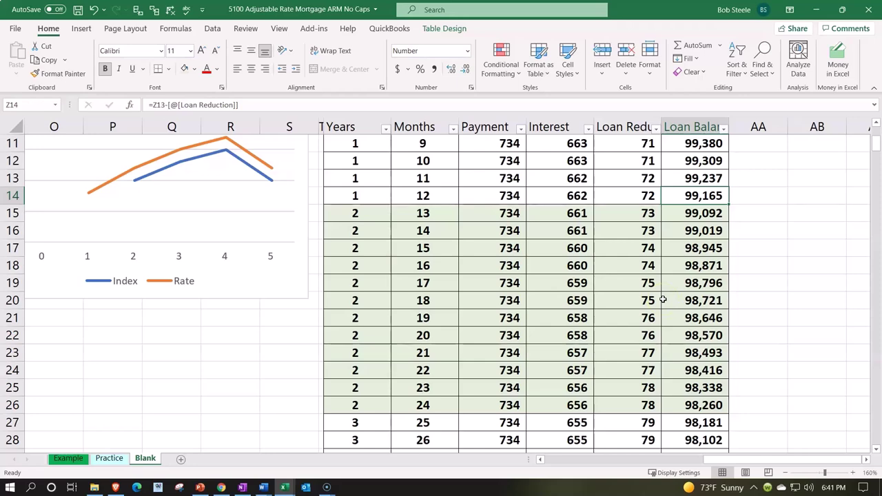
Link the year 1 balance in R3 to the month 12 loan balance with =Z14
{"action": "scroll", "coordinate": [641, 306], "scroll_direction": "up", "scroll_amount": 4}
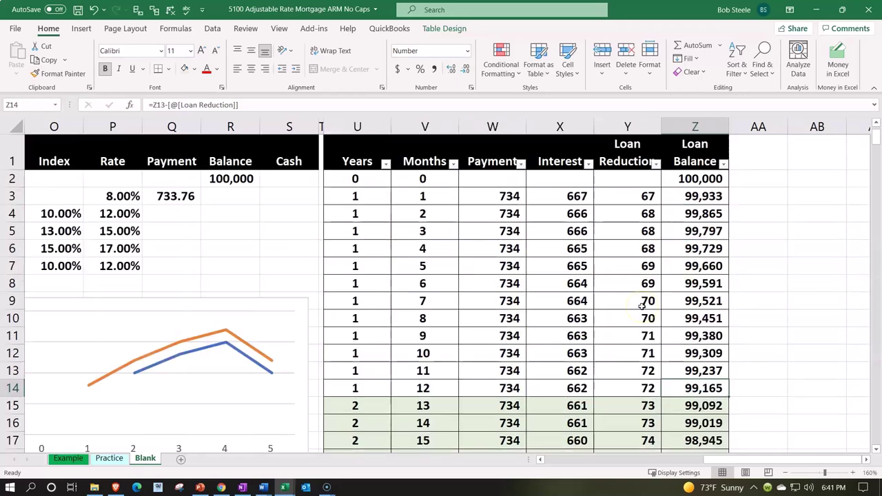
{"action": "left_click", "coordinate": [230, 197]}
{"action": "type", "text": "="}
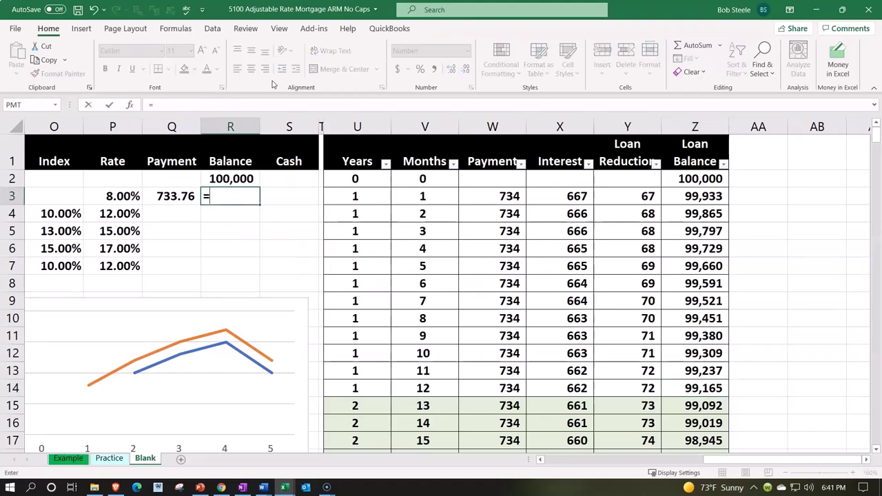
{"action": "scroll", "coordinate": [633, 311], "scroll_direction": "down", "scroll_amount": 4}
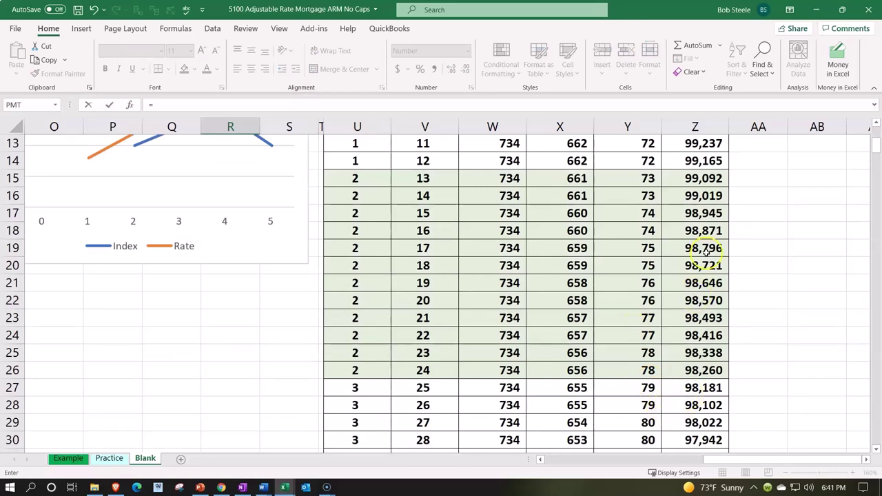
{"action": "left_click", "coordinate": [701, 160]}
{"action": "key", "text": "shift+Return"}
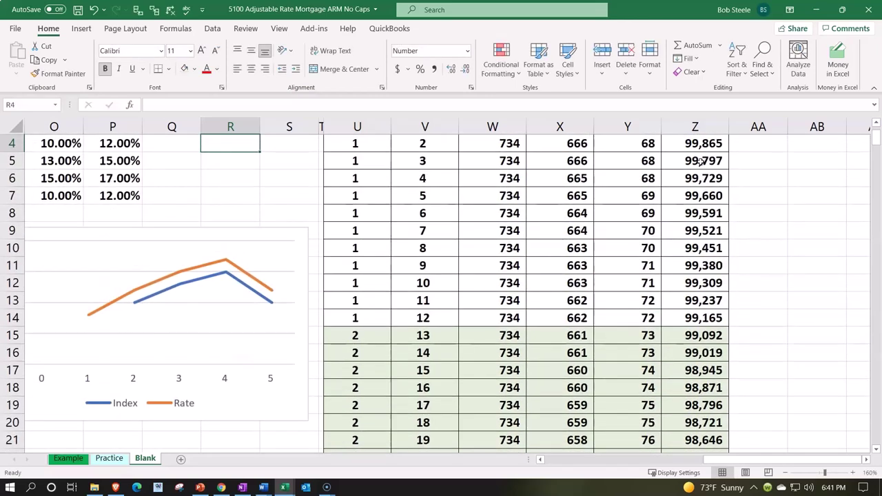
{"action": "scroll", "coordinate": [701, 160], "scroll_direction": "up", "scroll_amount": 1}
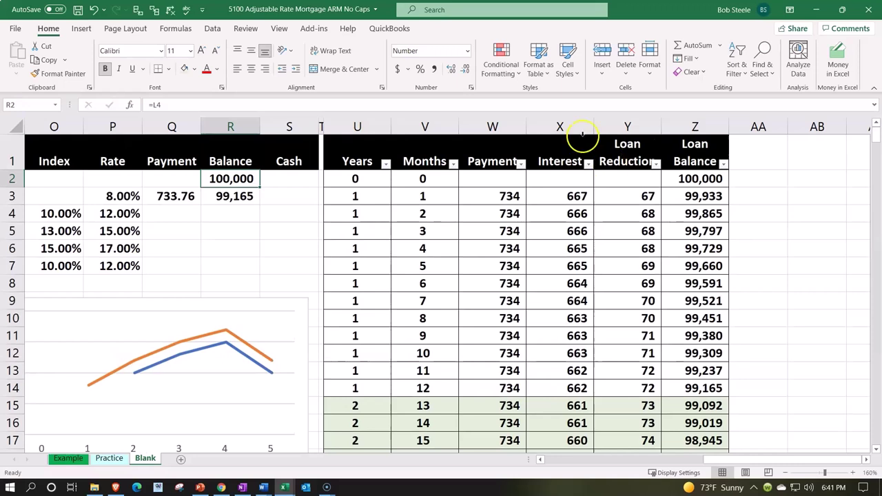
Show the year 1 balance in R3 with two decimal places and return it to whole numbers
{"action": "left_click", "coordinate": [222, 198]}
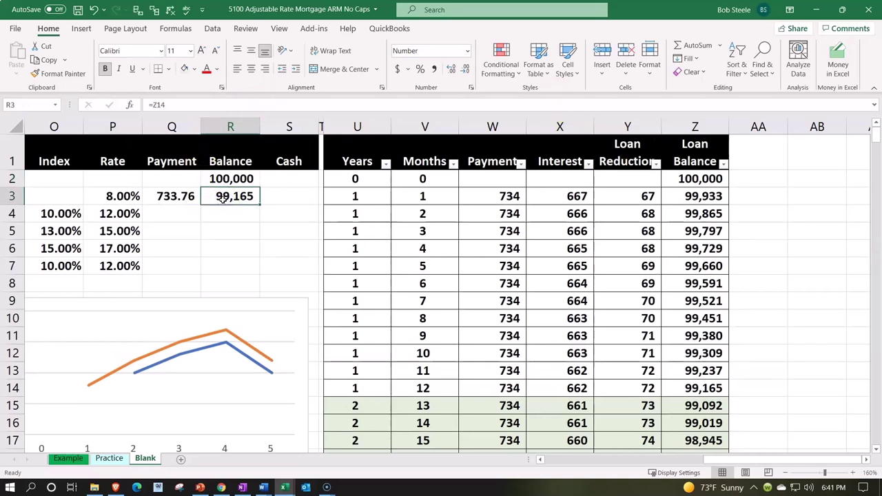
{"action": "left_click", "coordinate": [450, 71]}
{"action": "left_click", "coordinate": [449, 71]}
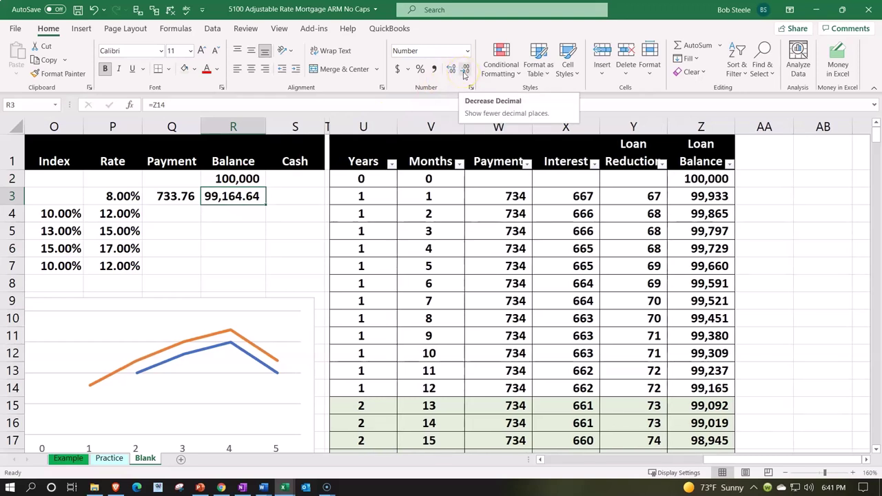
{"action": "left_click", "coordinate": [466, 71]}
{"action": "left_click", "coordinate": [465, 71]}
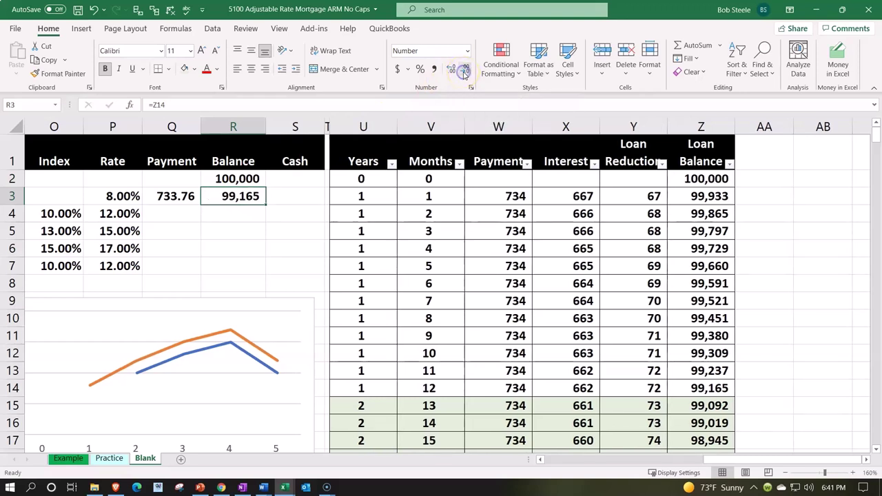
{"action": "left_click", "coordinate": [261, 264]}
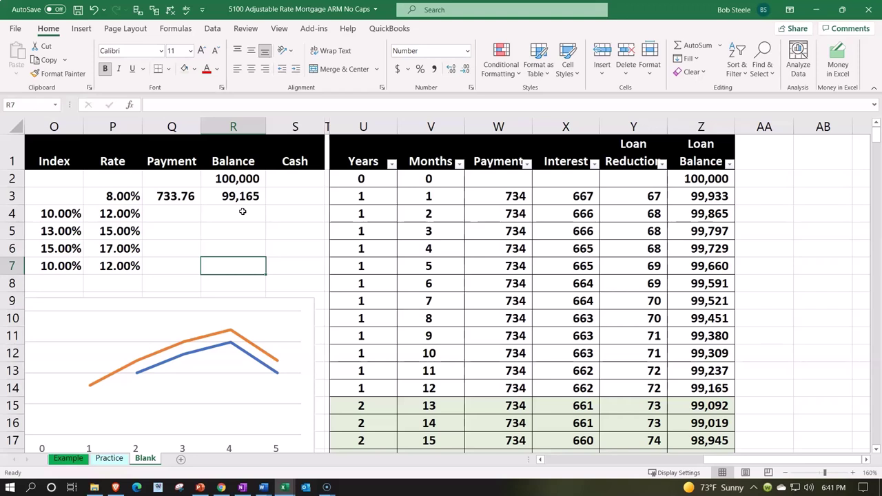
Start the year 2 payment formula in Q4 with the monthly rate argument, =-PMT(P4/12
{"action": "left_click", "coordinate": [173, 213]}
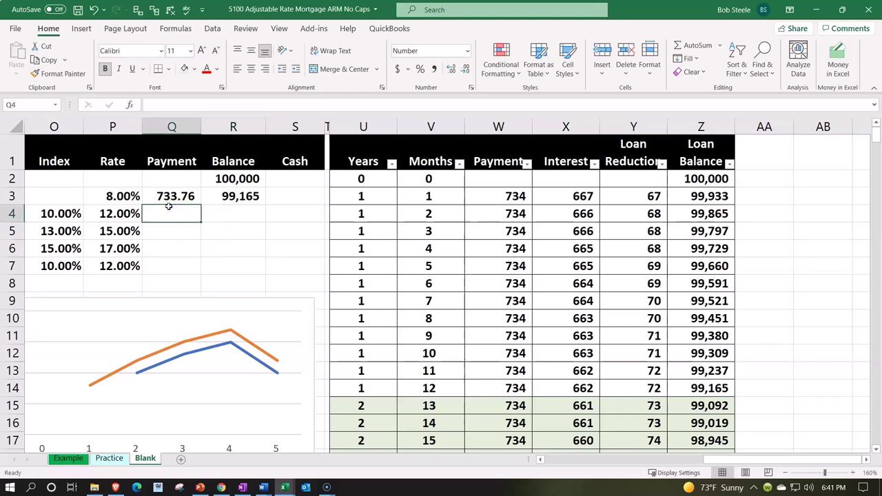
{"action": "scroll", "coordinate": [541, 461], "scroll_direction": "left", "scroll_amount": 1}
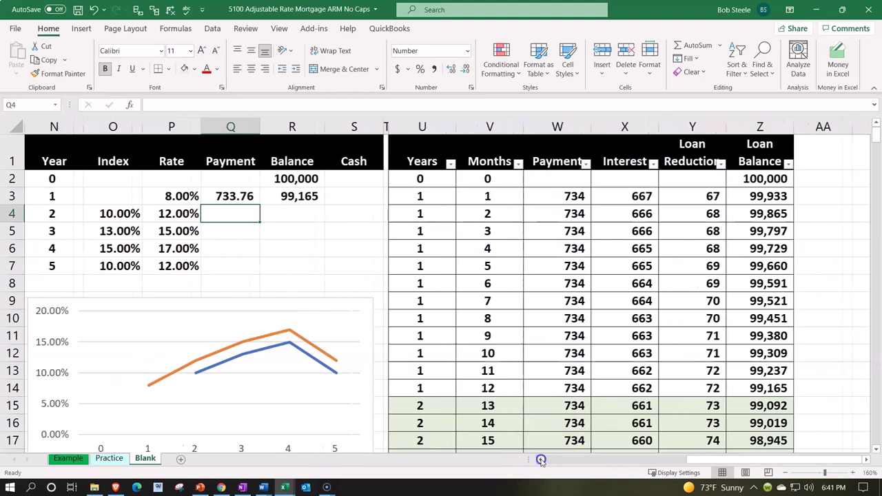
{"action": "left_click", "coordinate": [261, 213]}
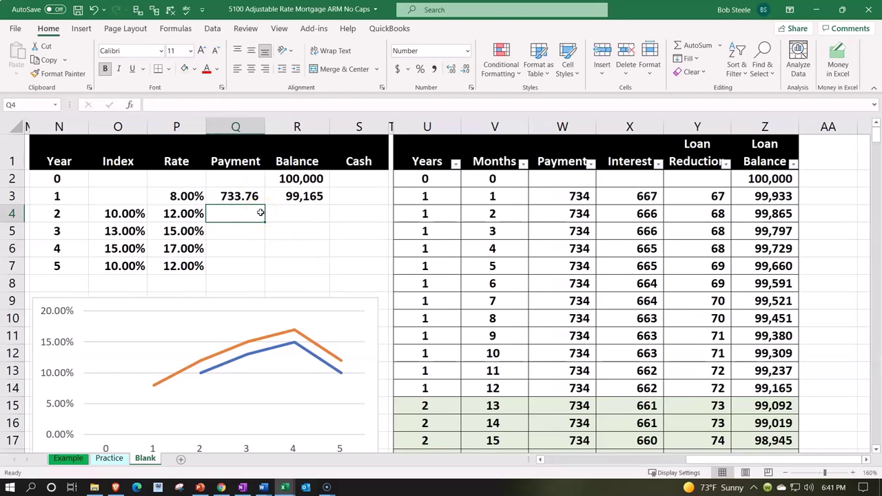
{"action": "type", "text": "=-"}
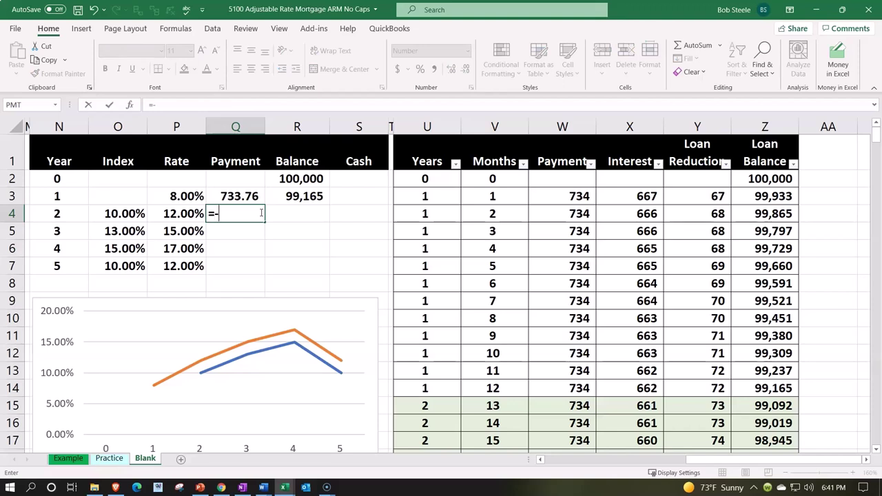
{"action": "type", "text": "pmt("}
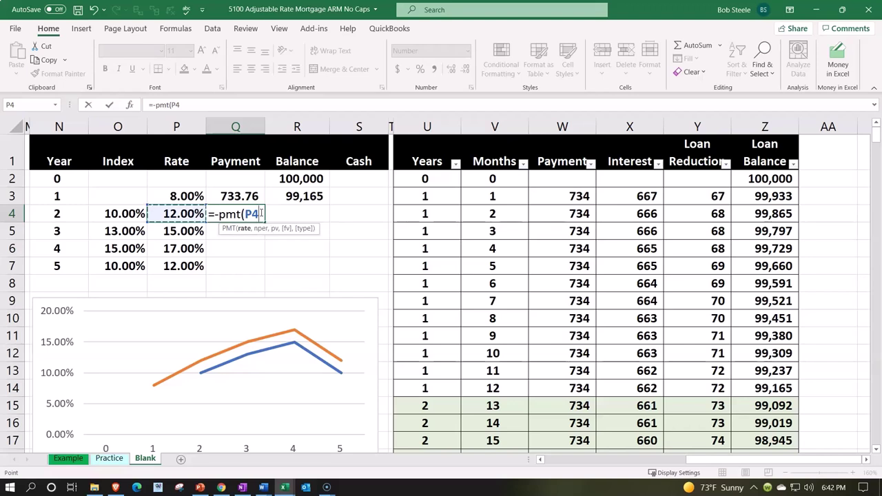
{"action": "type", "text": "/12"}
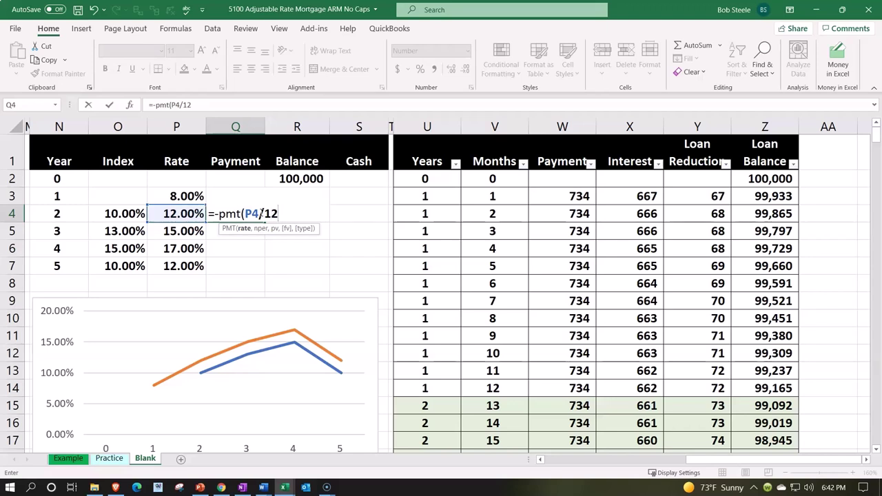
Enter the number-of-periods argument of the Q4 payment formula as (L5-N4+1)*12, ready for the present value argument
{"action": "type", "text": ",("}
{"action": "key", "text": "Left"}
{"action": "key", "text": "Left"}
{"action": "key", "text": "Left"}
{"action": "key", "text": "Left"}
{"action": "key", "text": "Left"}
{"action": "key", "text": "Left"}
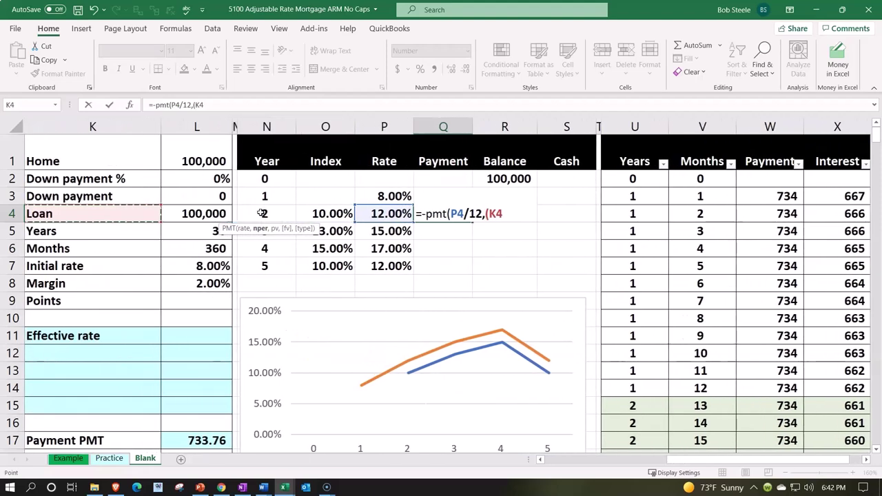
{"action": "key", "text": "Right"}
{"action": "key", "text": "Down"}
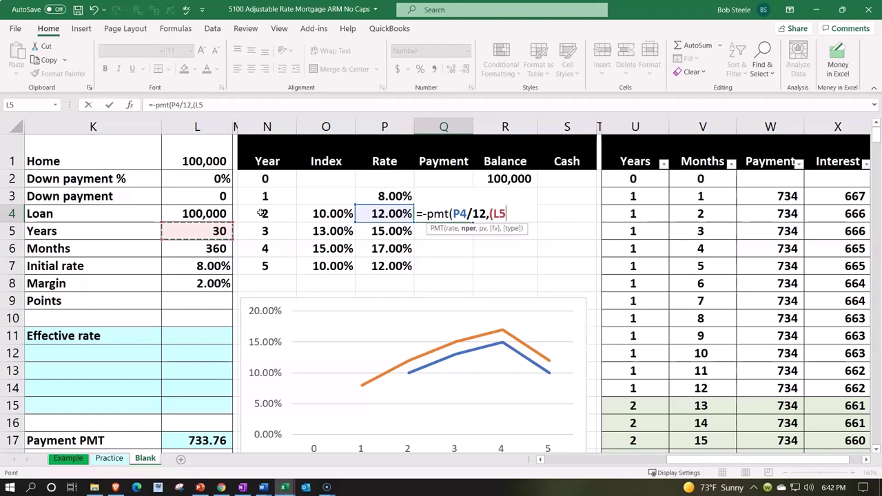
{"action": "type", "text": "-"}
{"action": "left_click", "coordinate": [262, 214]}
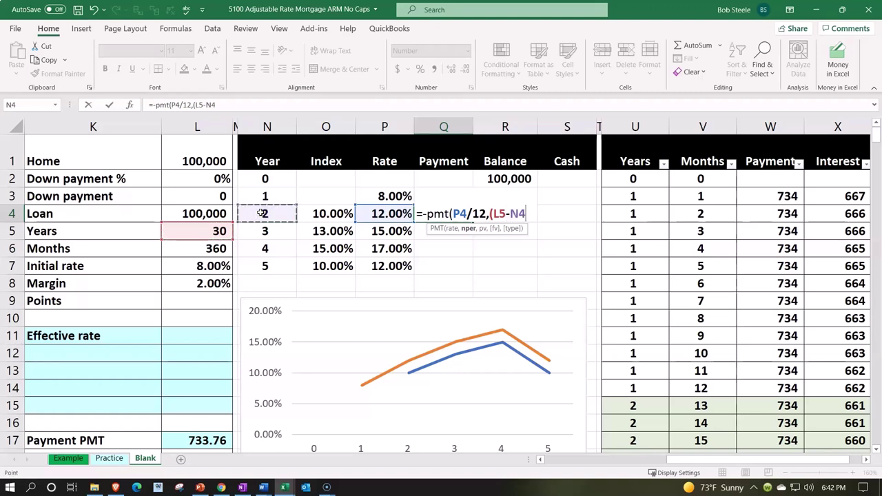
{"action": "type", "text": "+1"}
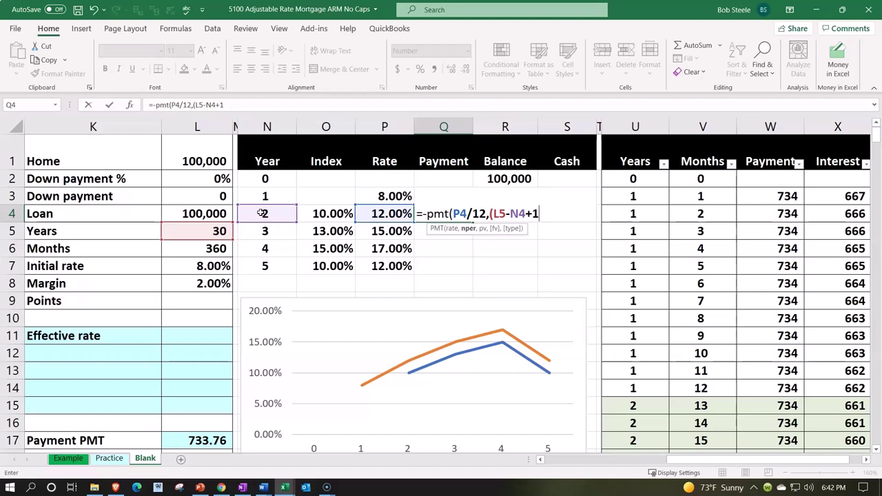
{"action": "type", "text": ")"}
{"action": "type", "text": "*12"}
{"action": "type", "text": ","}
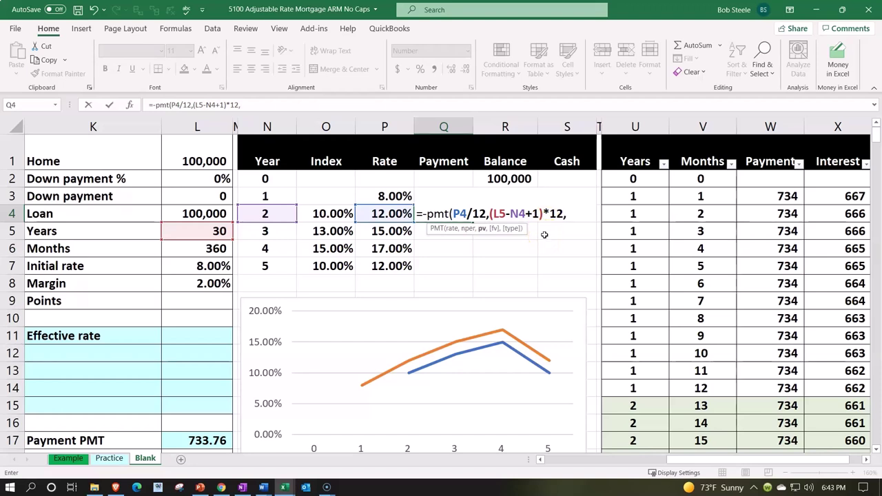
Complete the year 2 payment formula in Q4 with the year 1 balance R3 as present value, accepting the closing-parenthesis correction
{"action": "left_click", "coordinate": [528, 177]}
{"action": "key", "text": "Down"}
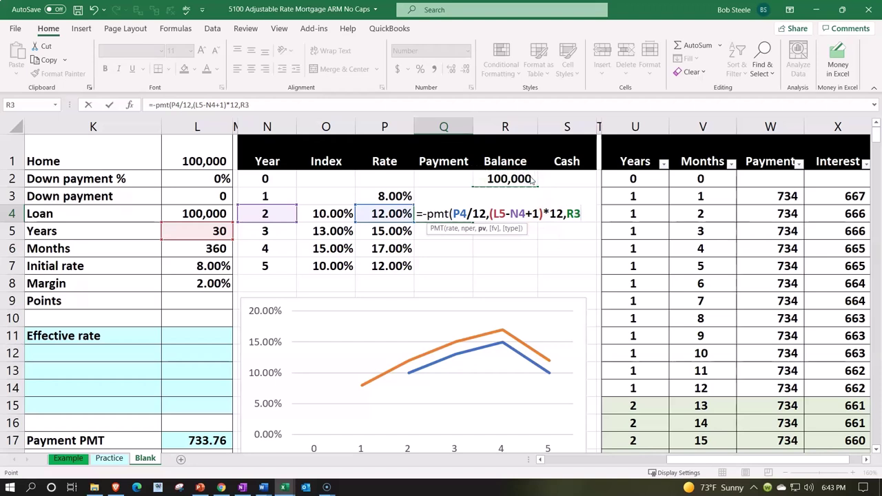
{"action": "key", "text": "Return"}
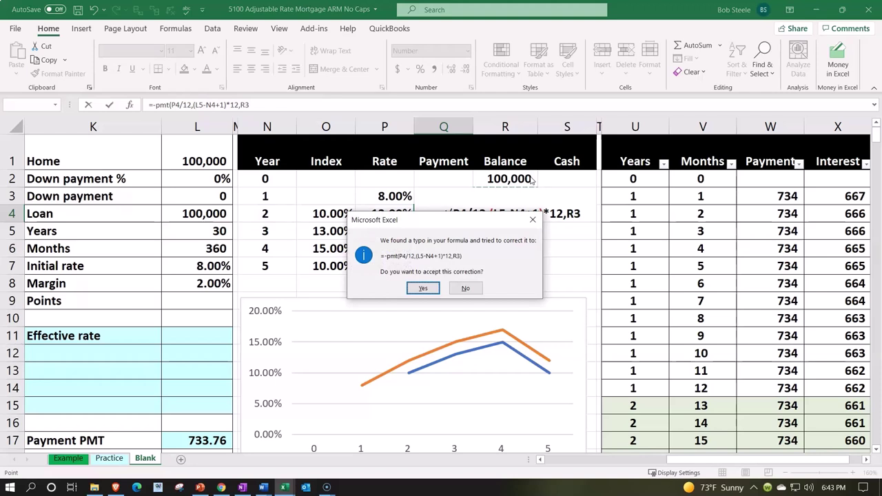
{"action": "key", "text": "Return"}
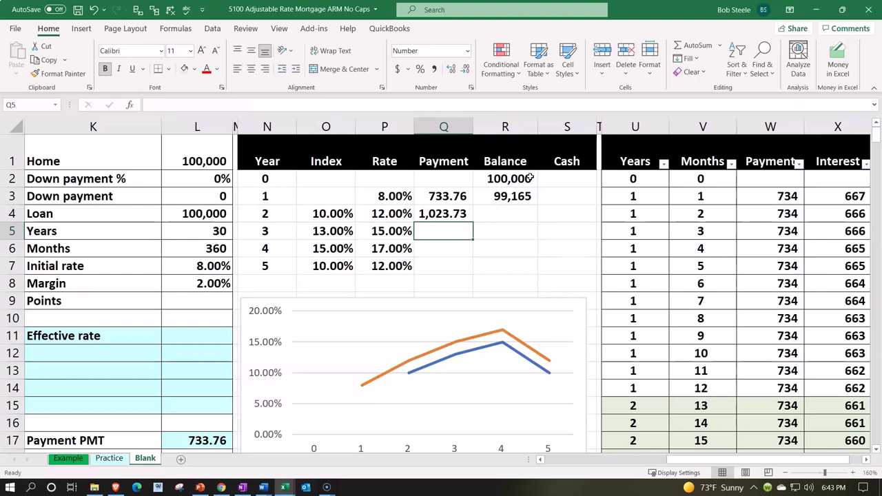
Link the month 13 payment in W15 to the year 2 payment with the absolute reference =$Q$4
{"action": "key", "text": "Right"}
{"action": "key", "text": "Right"}
{"action": "key", "text": "Right"}
{"action": "key", "text": "Right"}
{"action": "key", "text": "Right"}
{"action": "key", "text": "Right"}
{"action": "key", "text": "Right"}
{"action": "key", "text": "Down"}
{"action": "key", "text": "Down"}
{"action": "key", "text": "Down"}
{"action": "key", "text": "Down"}
{"action": "key", "text": "Down"}
{"action": "key", "text": "Down"}
{"action": "key", "text": "Down"}
{"action": "key", "text": "Down"}
{"action": "key", "text": "Down"}
{"action": "key", "text": "Down"}
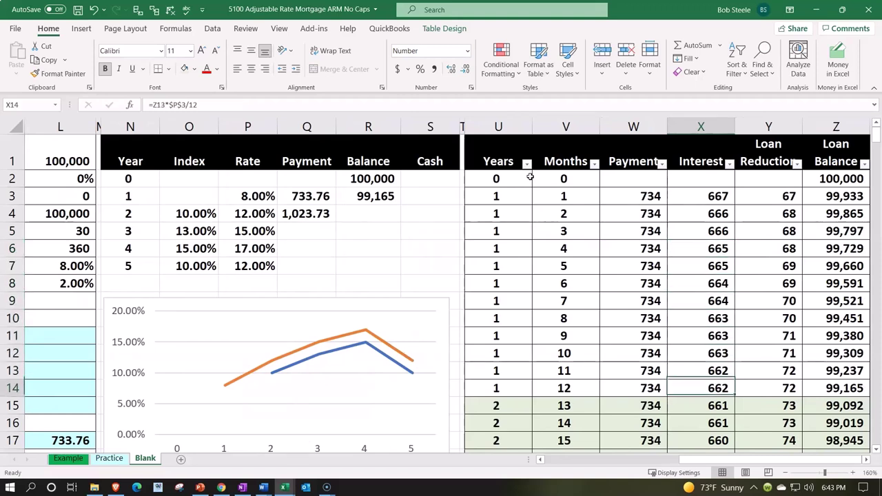
{"action": "key", "text": "Left"}
{"action": "key", "text": "ctrl+c"}
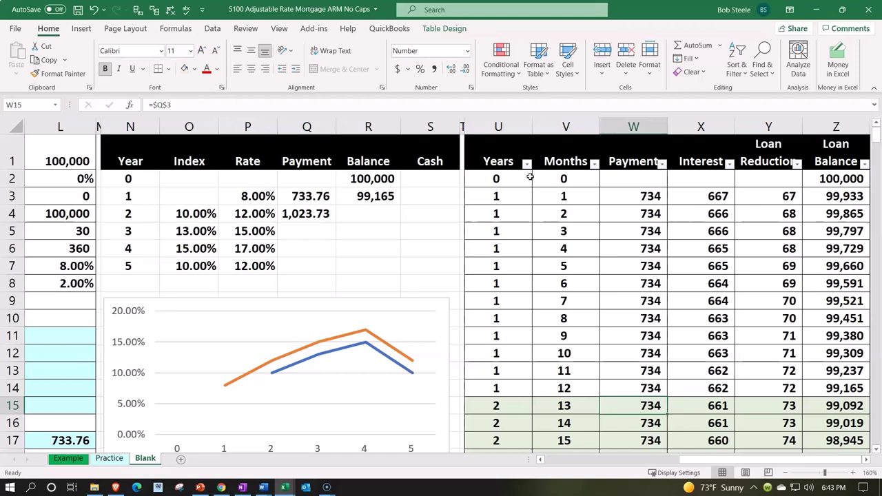
{"action": "type", "text": "="}
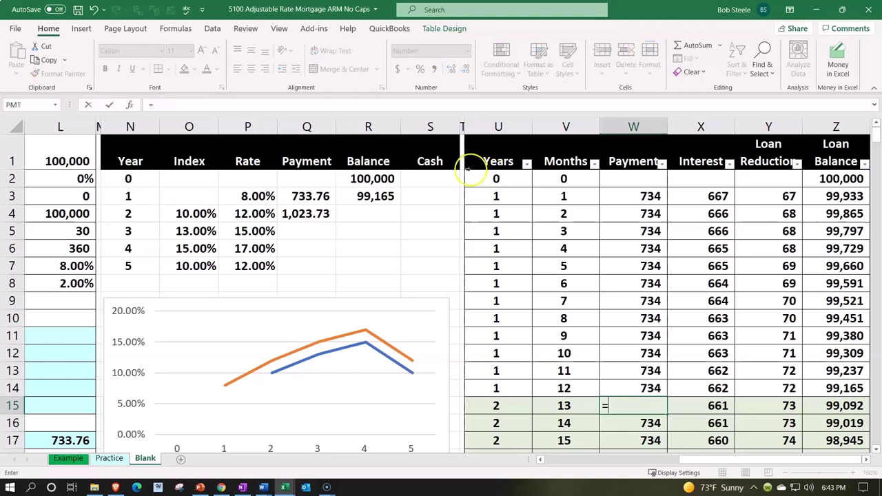
{"action": "left_click", "coordinate": [313, 214]}
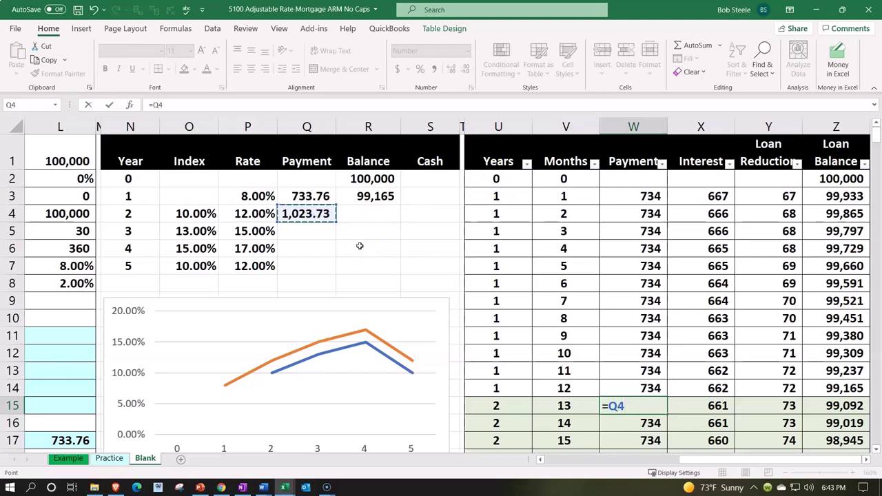
{"action": "key", "text": "F4"}
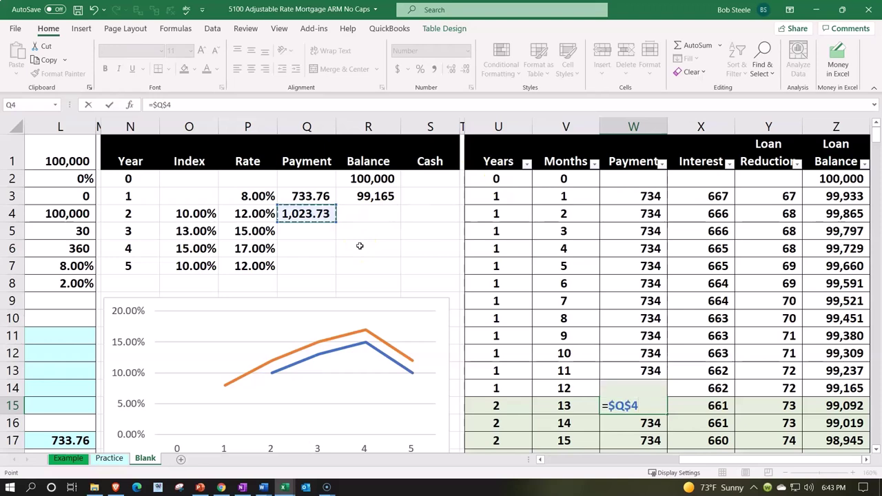
{"action": "key", "text": "Return"}
Fill the month 13 payment formula in W15 down the rest of the amortization table's Payment column
{"action": "scroll", "coordinate": [577, 281], "scroll_direction": "down", "scroll_amount": 3}
{"action": "scroll", "coordinate": [577, 281], "scroll_direction": "right", "scroll_amount": 1}
{"action": "left_click", "coordinate": [572, 246]}
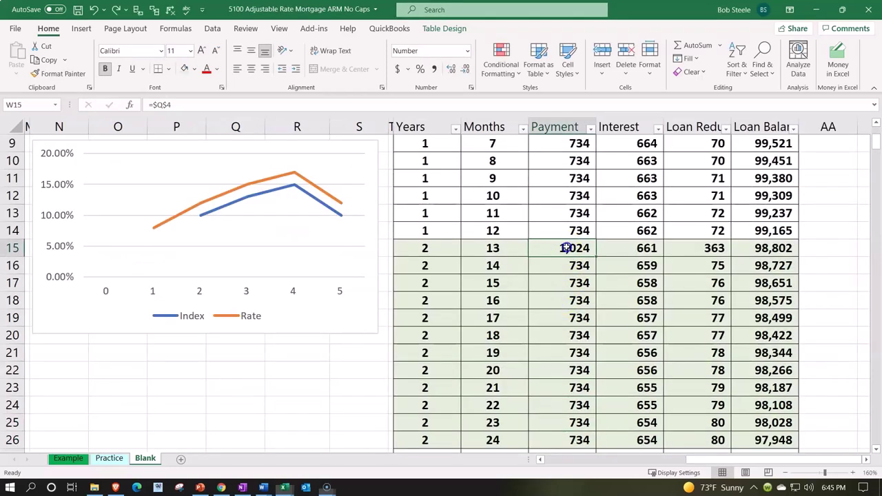
{"action": "double_click", "coordinate": [567, 248]}
{"action": "key", "text": "Return"}
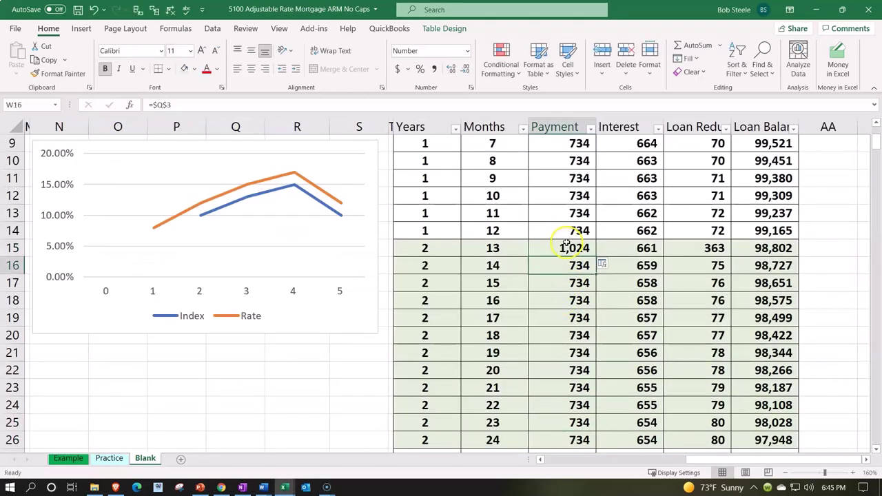
{"action": "scroll", "coordinate": [601, 306], "scroll_direction": "down", "scroll_amount": 1}
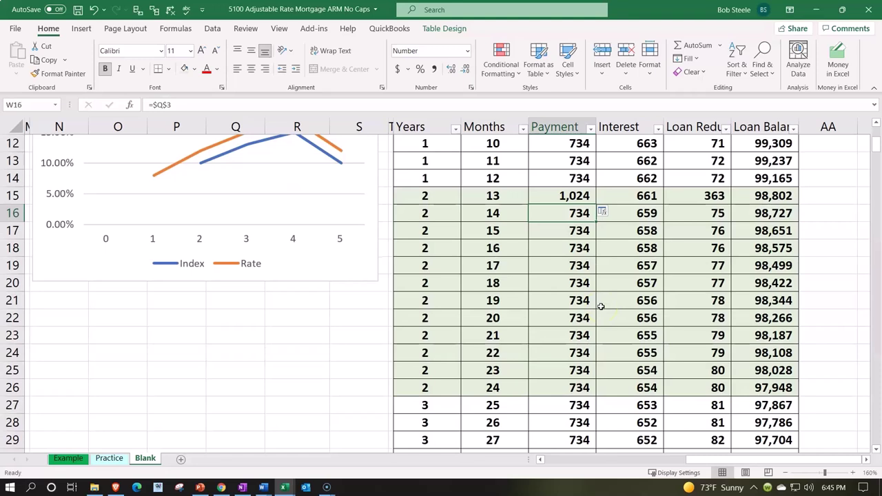
{"action": "left_click", "coordinate": [574, 197]}
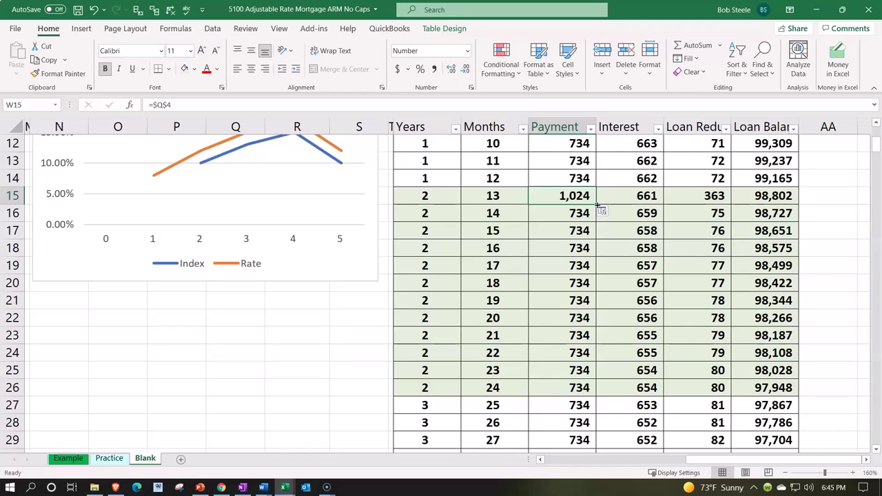
{"action": "double_click", "coordinate": [597, 206]}
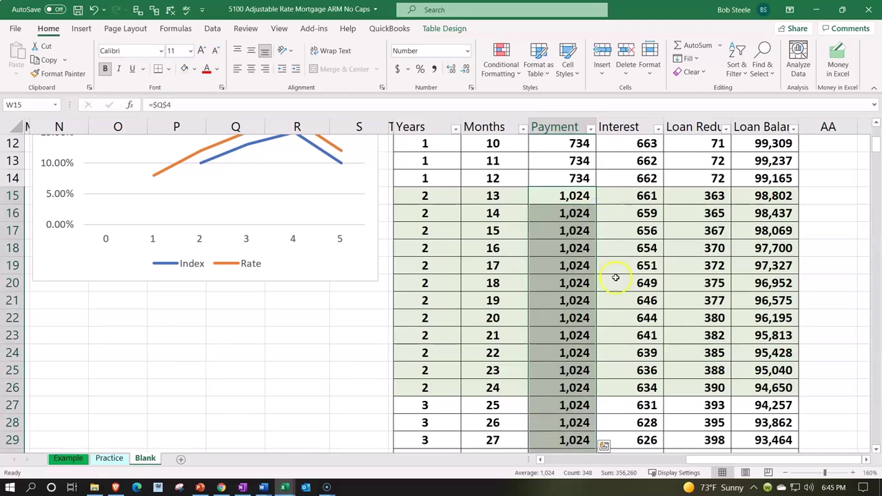
Change the month 13 interest formula in X15 to use the year 2 rate, =Z14*$P$4/12
{"action": "scroll", "coordinate": [615, 277], "scroll_direction": "up", "scroll_amount": 4}
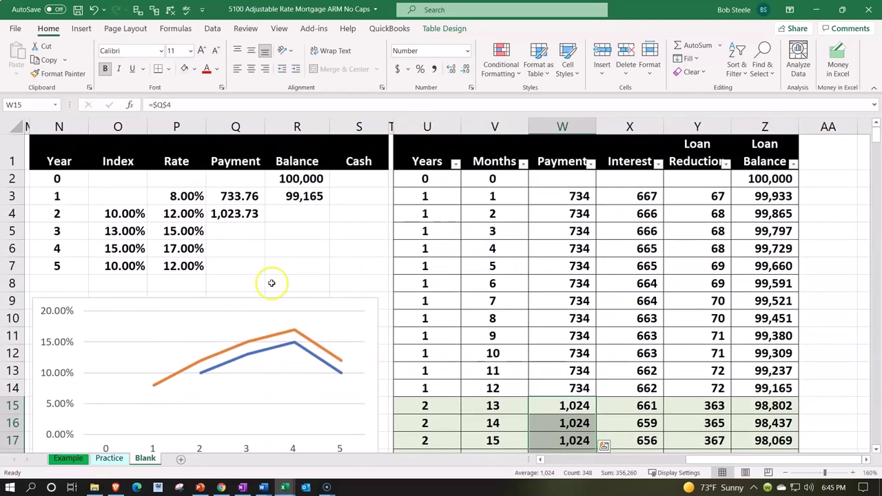
{"action": "scroll", "coordinate": [586, 339], "scroll_direction": "down", "scroll_amount": 1}
{"action": "scroll", "coordinate": [586, 339], "scroll_direction": "down", "scroll_amount": 2}
{"action": "double_click", "coordinate": [632, 336]}
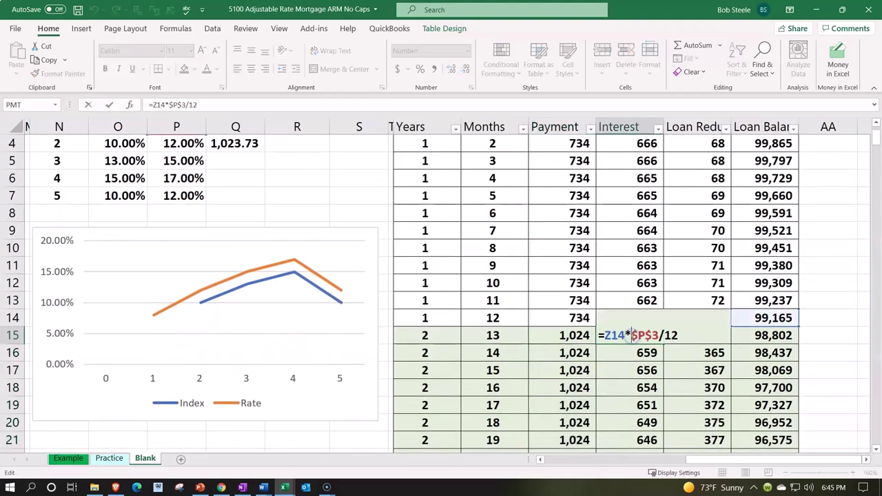
{"action": "key", "text": "BackSpace"}
{"action": "key", "text": "BackSpace"}
{"action": "key", "text": "BackSpace"}
{"action": "key", "text": "BackSpace"}
{"action": "left_click", "coordinate": [412, 375]}
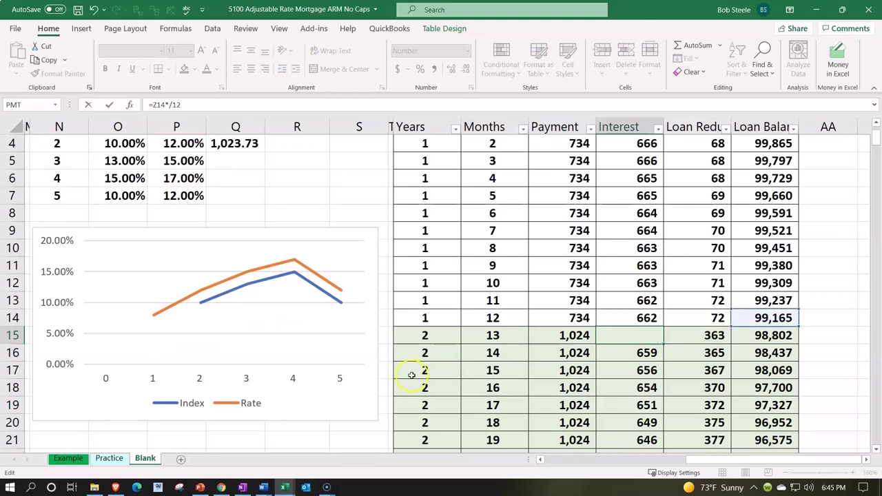
{"action": "scroll", "coordinate": [412, 376], "scroll_direction": "up", "scroll_amount": 1}
{"action": "left_click", "coordinate": [198, 213]}
{"action": "key", "text": "F4"}
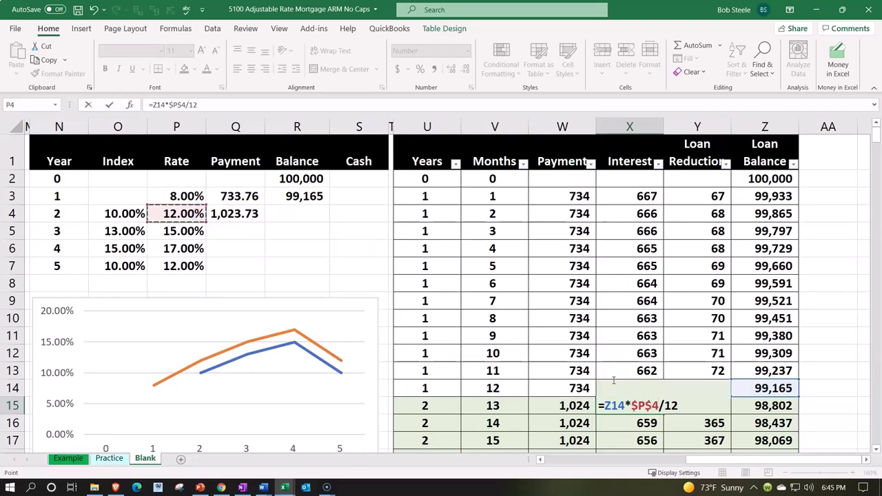
{"action": "key", "text": "Return"}
Fill the month 13 interest formula in X15 down the rest of the amortization table's Interest column
{"action": "scroll", "coordinate": [621, 375], "scroll_direction": "down", "scroll_amount": 3}
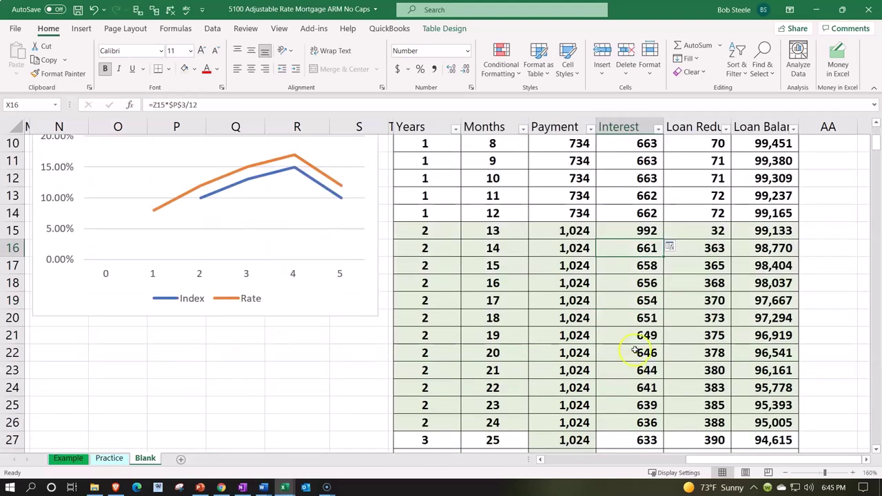
{"action": "left_click", "coordinate": [650, 231]}
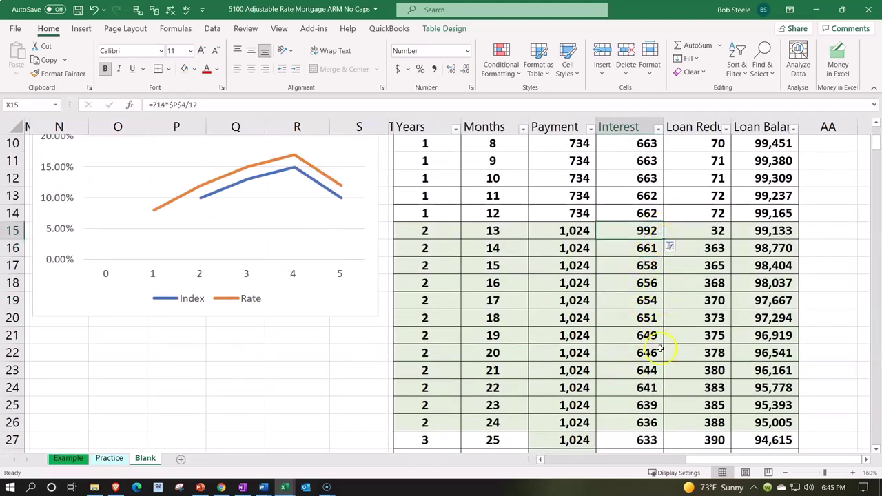
{"action": "double_click", "coordinate": [664, 239]}
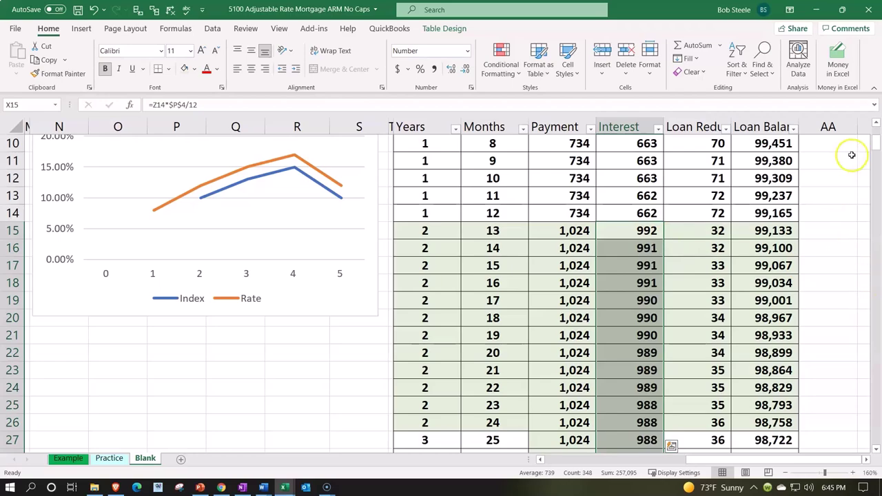
Check the final loan balance at month 360 in the amortization table
{"action": "left_click_drag", "start_coordinate": [876, 147], "coordinate": [877, 445]}
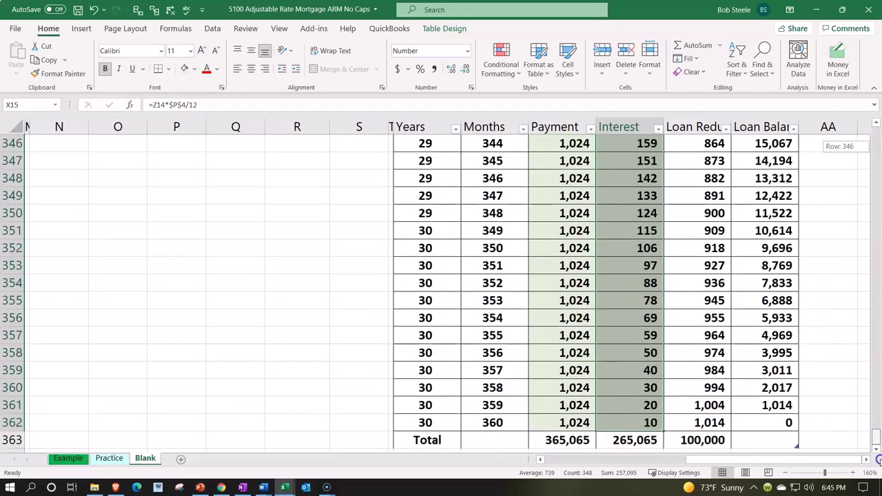
{"action": "key", "text": "ctrl+a"}
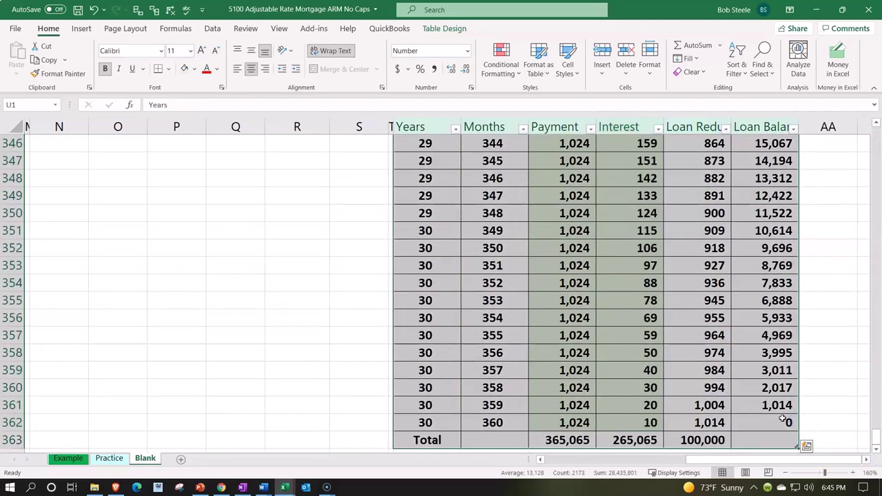
{"action": "left_click", "coordinate": [783, 420]}
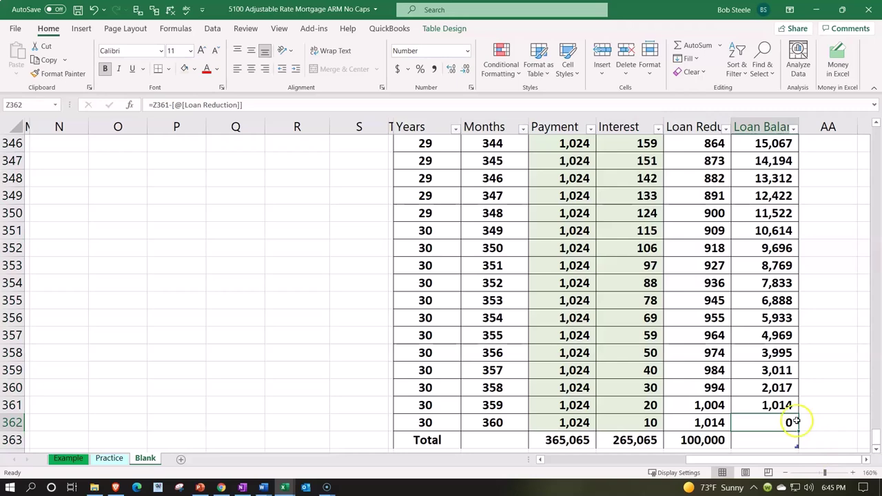
Link the year 2 balance in R4 to the month 24 loan balance with =Z26
{"action": "left_click_drag", "start_coordinate": [876, 431], "coordinate": [870, 138]}
{"action": "scroll", "coordinate": [737, 369], "scroll_direction": "down", "scroll_amount": 5}
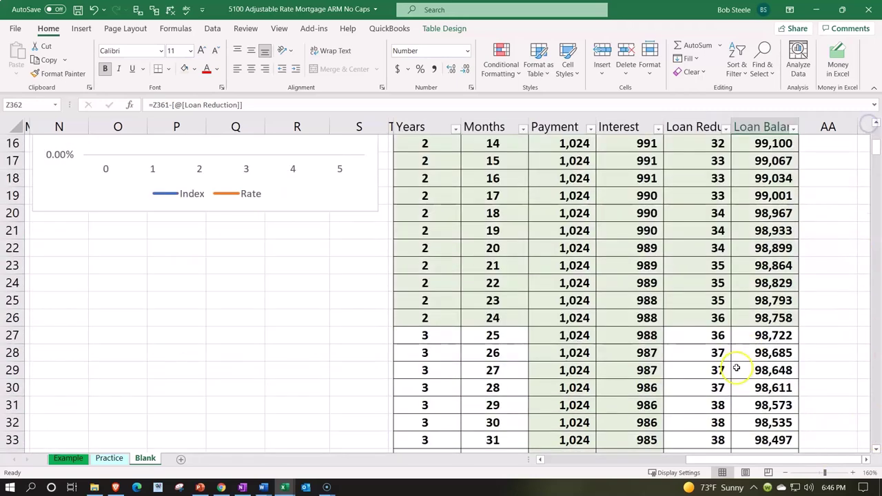
{"action": "left_click", "coordinate": [772, 317]}
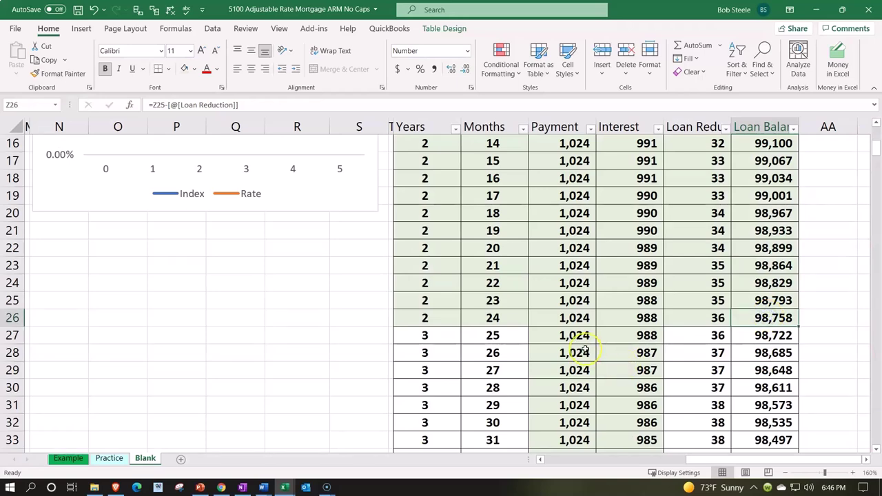
{"action": "scroll", "coordinate": [586, 352], "scroll_direction": "up", "scroll_amount": 4}
{"action": "scroll", "coordinate": [586, 352], "scroll_direction": "up", "scroll_amount": 1}
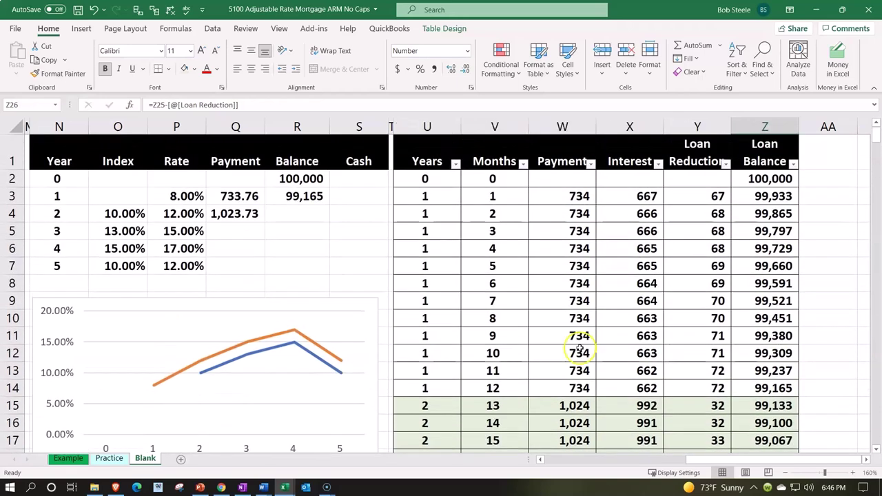
{"action": "left_click", "coordinate": [293, 213]}
{"action": "type", "text": "="}
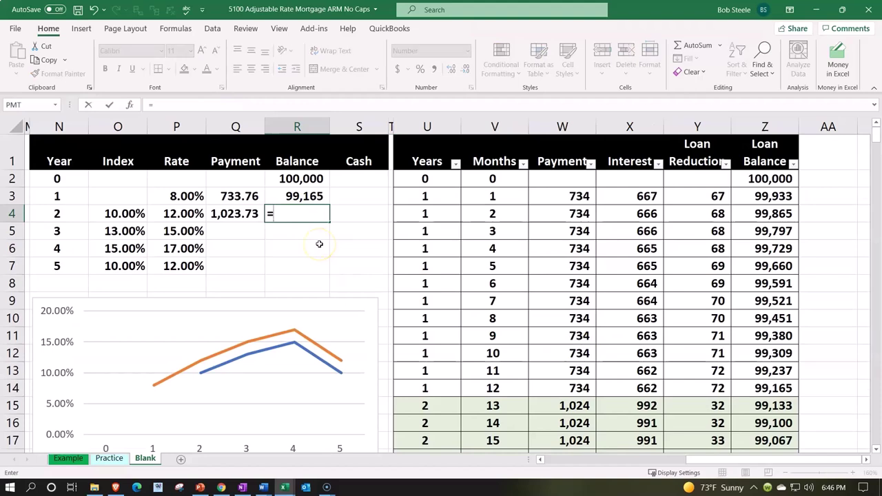
{"action": "scroll", "coordinate": [735, 325], "scroll_direction": "down", "scroll_amount": 3}
{"action": "scroll", "coordinate": [735, 325], "scroll_direction": "down", "scroll_amount": 2}
{"action": "left_click", "coordinate": [786, 313]}
{"action": "key", "text": "Return"}
{"action": "scroll", "coordinate": [786, 313], "scroll_direction": "up", "scroll_amount": 2}
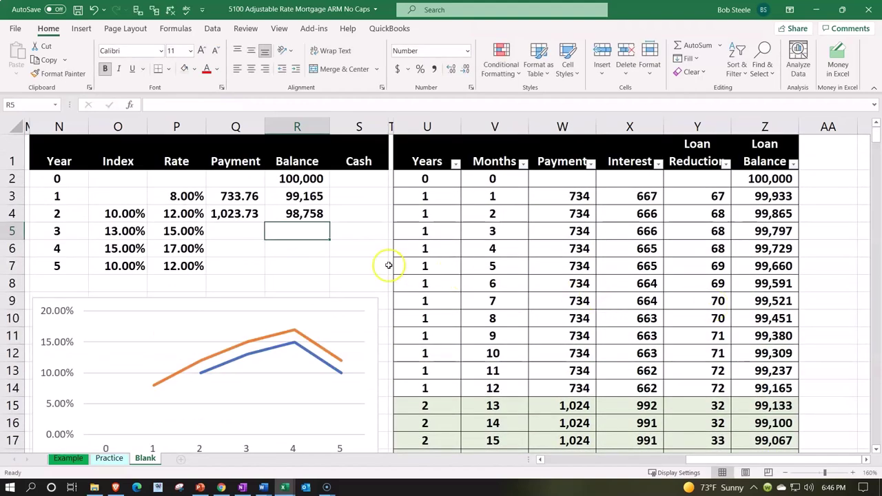
Show the year 2 balance in R4 with decimal places and return it to whole numbers
{"action": "left_click", "coordinate": [297, 213]}
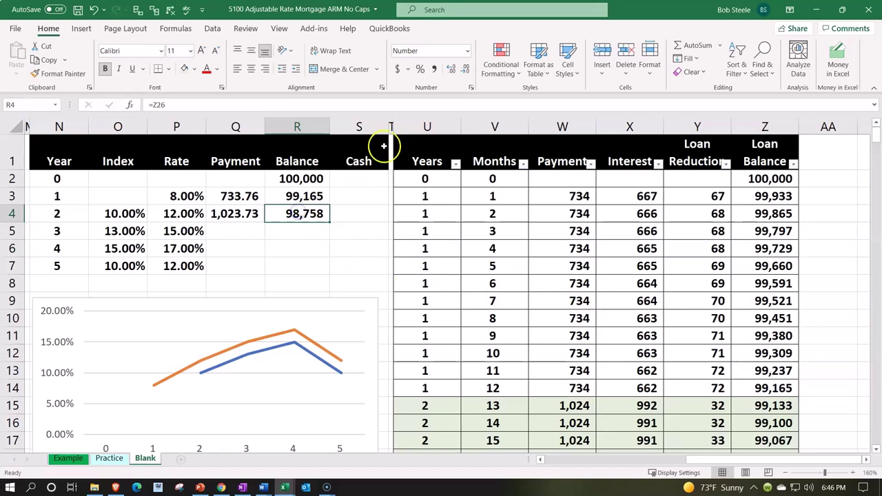
{"action": "left_click", "coordinate": [451, 69]}
{"action": "left_click", "coordinate": [466, 70]}
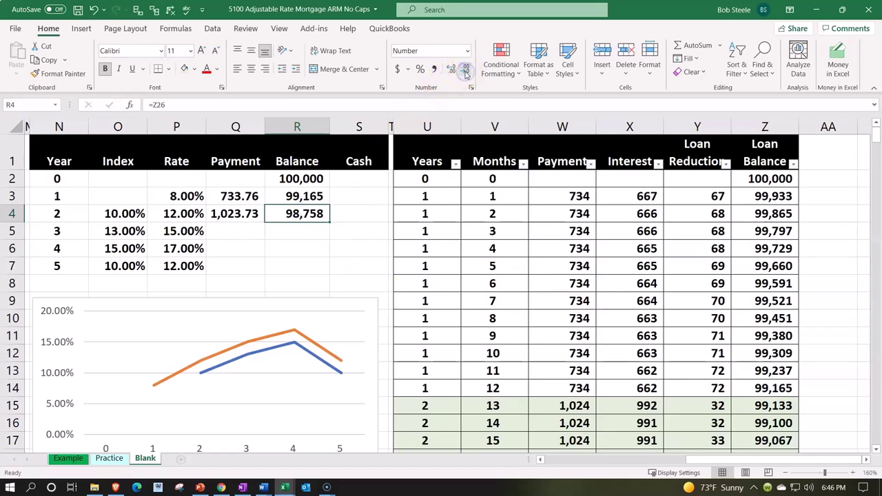
Calculate the year 3 payment in Q5 with =-PMT(P5/12,(L5-N5+1)*12,R4)
{"action": "left_click", "coordinate": [237, 231]}
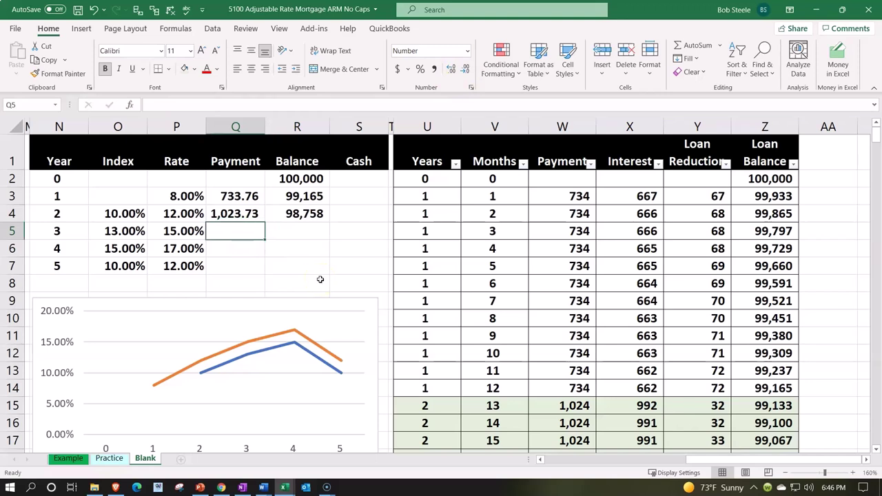
{"action": "type", "text": "=-pmt"}
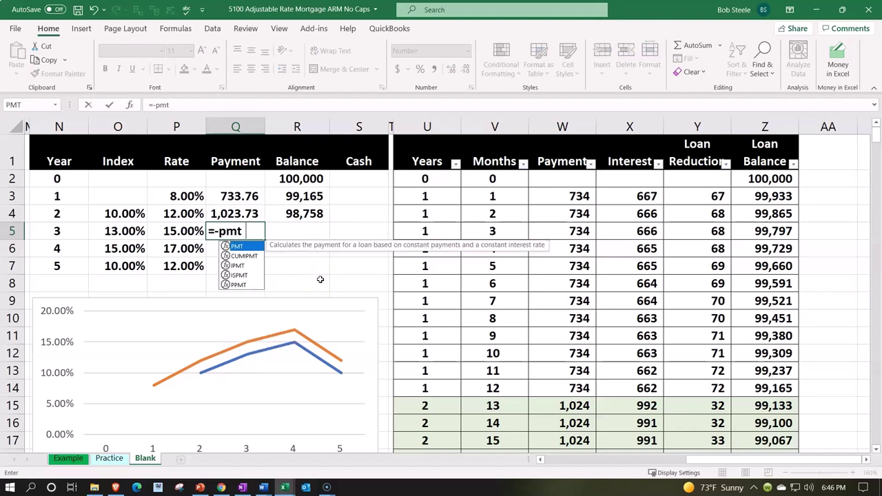
{"action": "type", "text": "("}
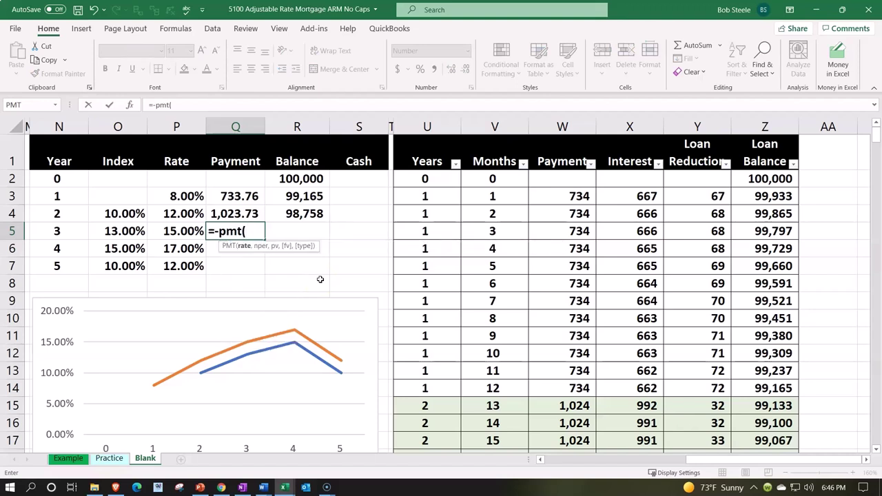
{"action": "key", "text": "Left"}
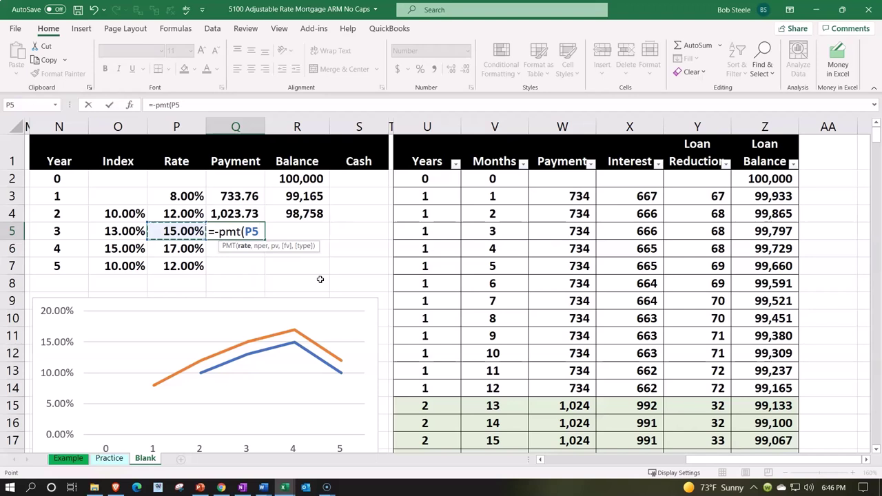
{"action": "type", "text": "/12,"}
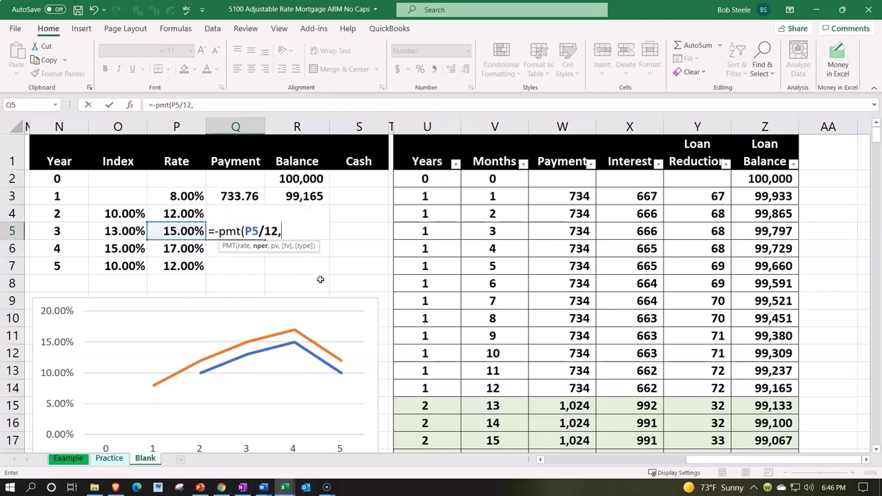
{"action": "type", "text": "("}
{"action": "key", "text": "Left"}
{"action": "key", "text": "Left"}
{"action": "key", "text": "Left"}
{"action": "key", "text": "Left"}
{"action": "key", "text": "Left"}
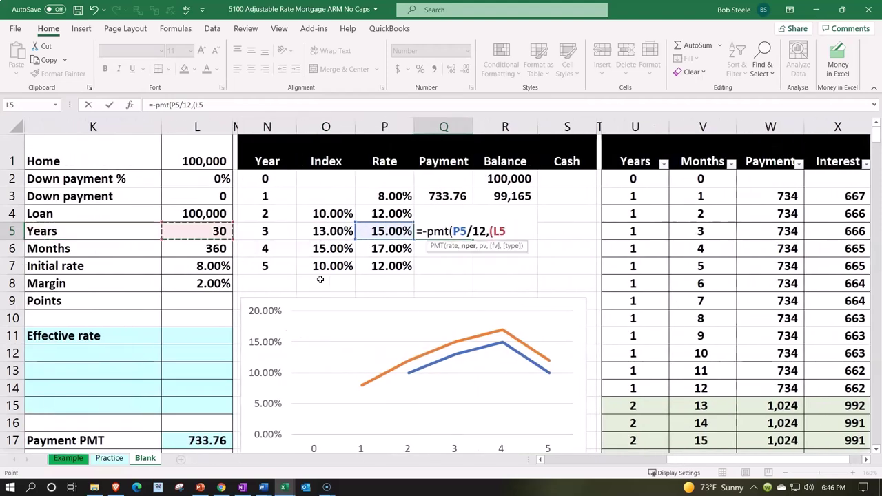
{"action": "type", "text": "-"}
{"action": "key", "text": "Left"}
{"action": "key", "text": "Left"}
{"action": "key", "text": "Left"}
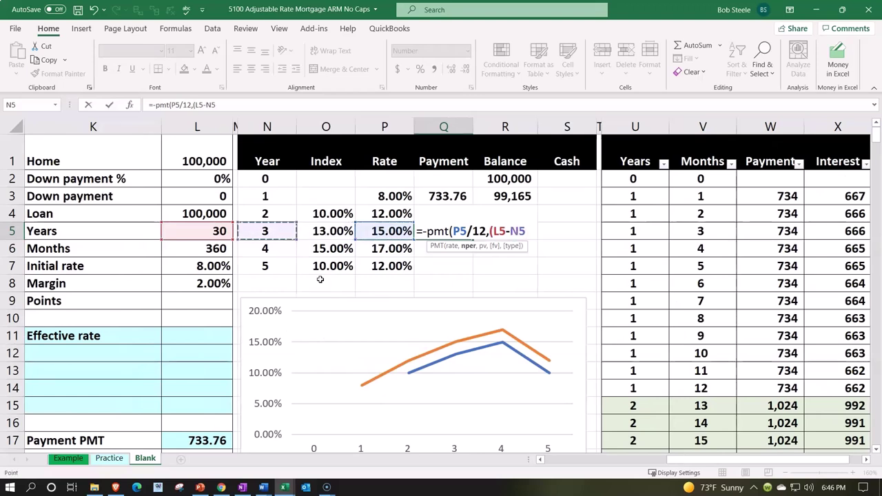
{"action": "type", "text": "+1"}
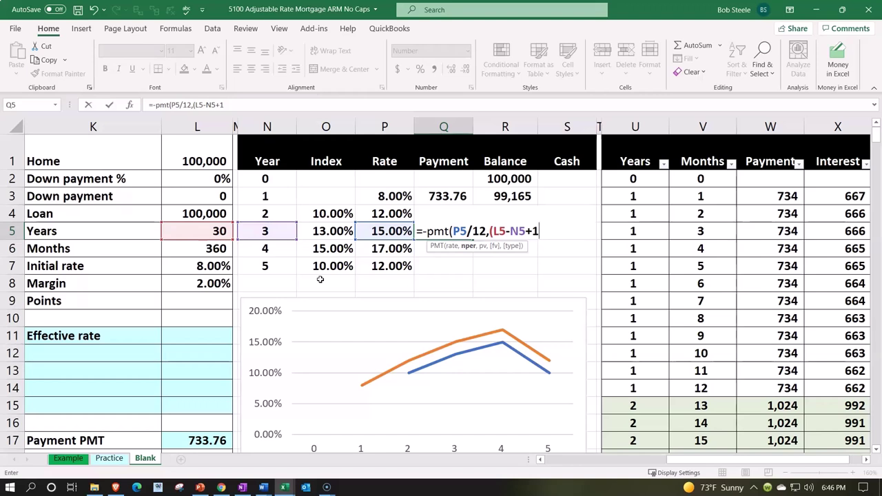
{"action": "type", "text": ")*"}
{"action": "type", "text": "12,"}
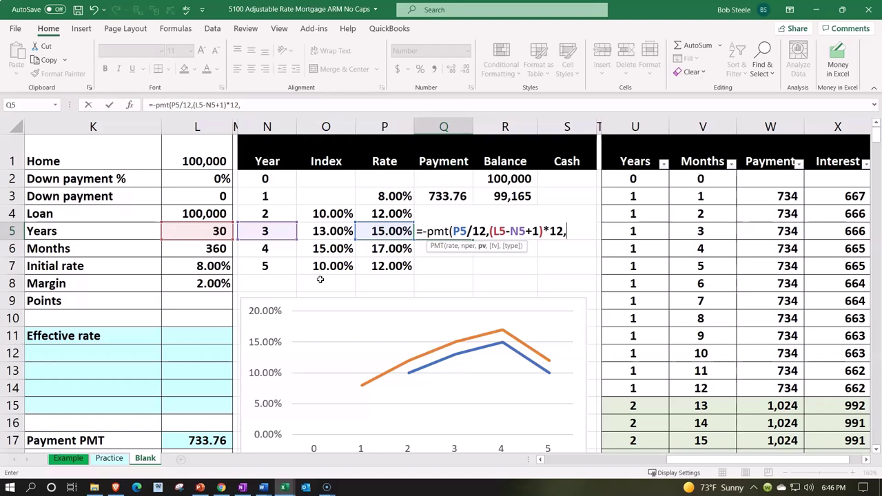
{"action": "left_click", "coordinate": [506, 197]}
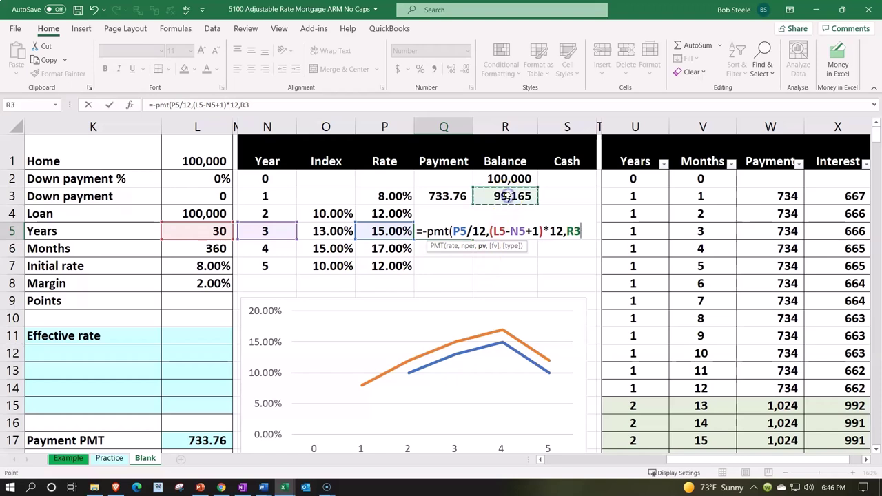
{"action": "key", "text": "Down"}
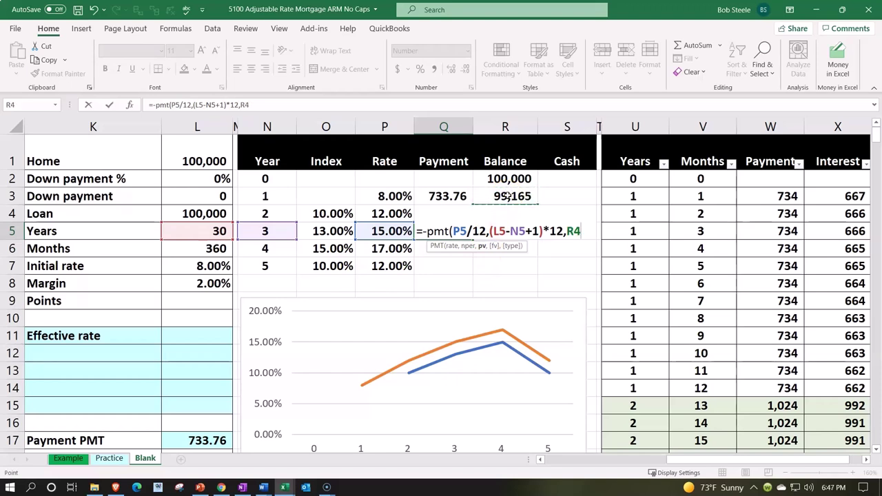
{"action": "key", "text": "Return"}
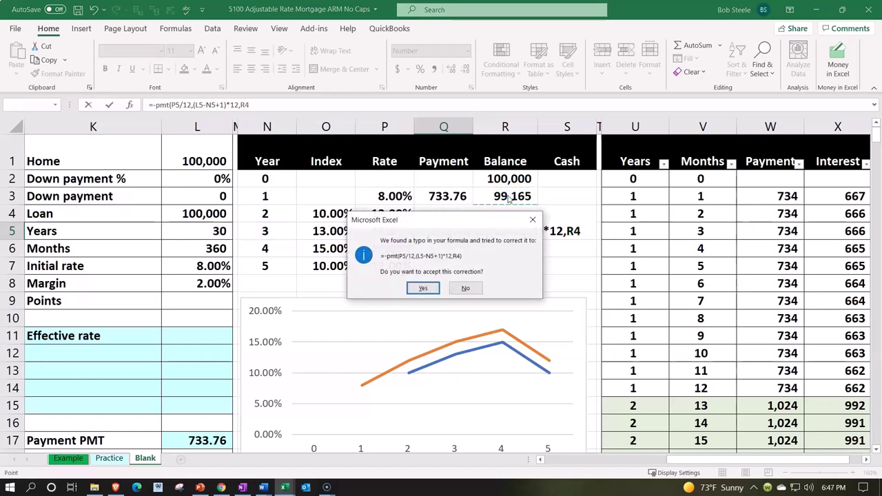
{"action": "key", "text": "Return"}
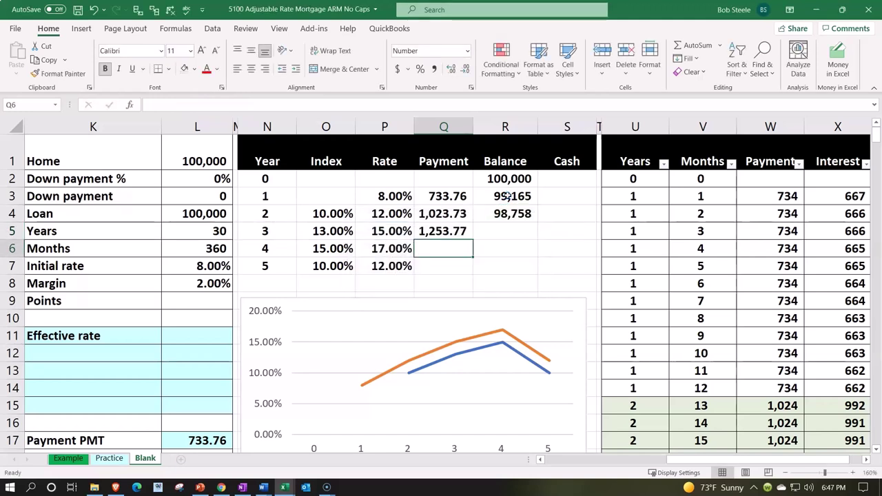
Remove the fill from the year 3 rows, months 25 to 36, across all columns of the amortization table
{"action": "key", "text": "Right"}
{"action": "key", "text": "Right"}
{"action": "key", "text": "Right"}
{"action": "key", "text": "Right"}
{"action": "key", "text": "Right"}
{"action": "key", "text": "Right"}
{"action": "key", "text": "Right"}
{"action": "key", "text": "Right"}
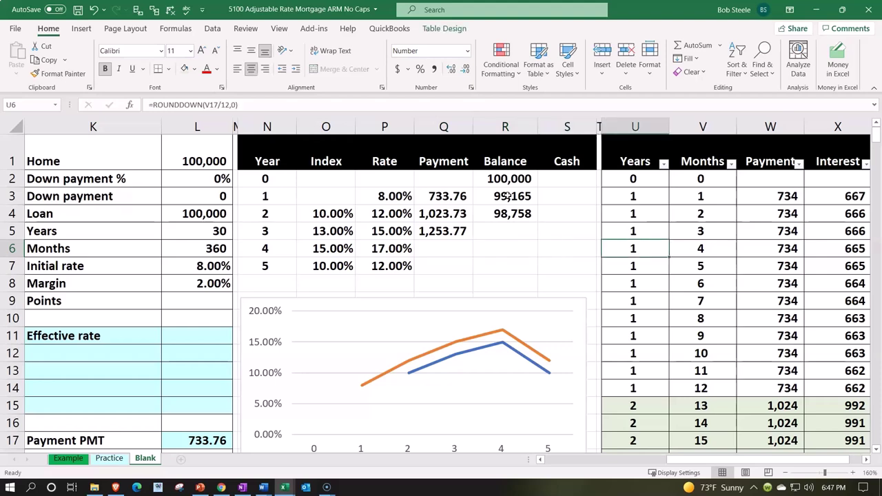
{"action": "scroll", "coordinate": [686, 360], "scroll_direction": "down", "scroll_amount": 8}
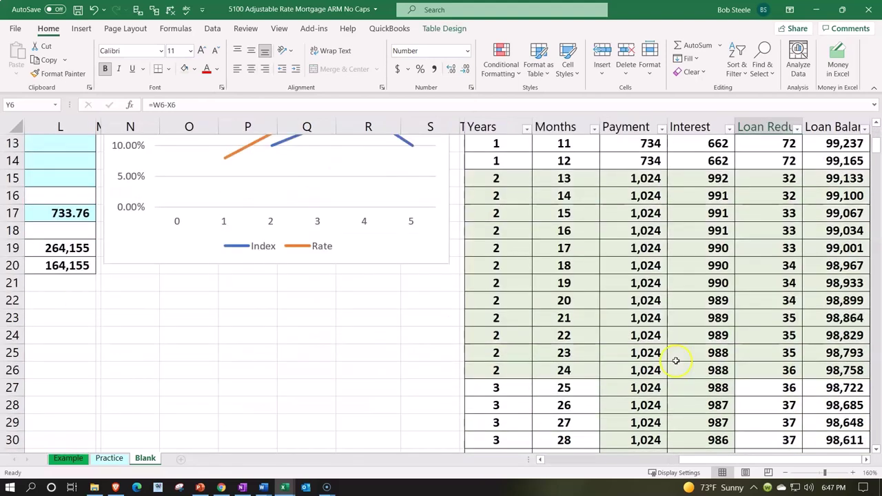
{"action": "left_click_drag", "start_coordinate": [496, 178], "coordinate": [832, 366]}
{"action": "right_click", "coordinate": [550, 291]}
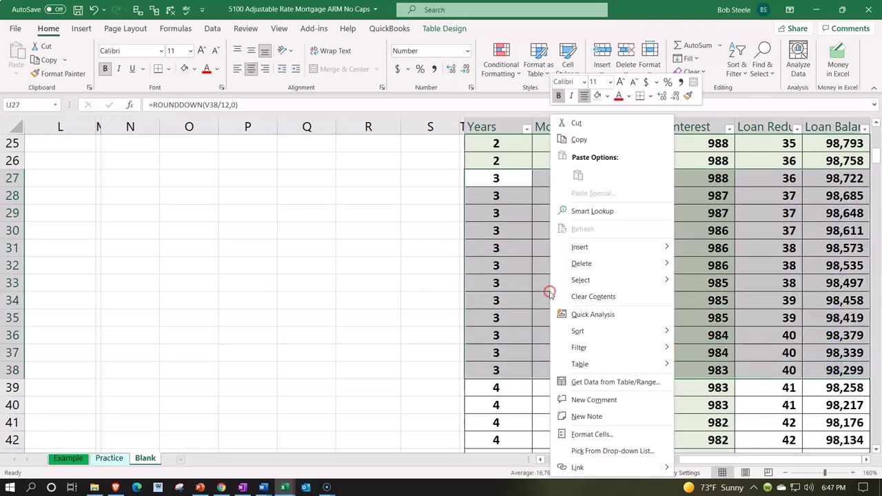
{"action": "left_click", "coordinate": [607, 97]}
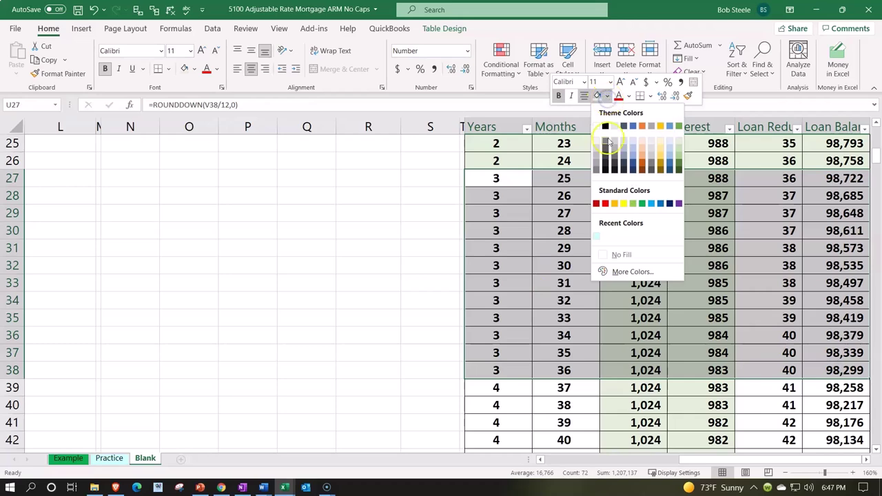
{"action": "left_click", "coordinate": [605, 255]}
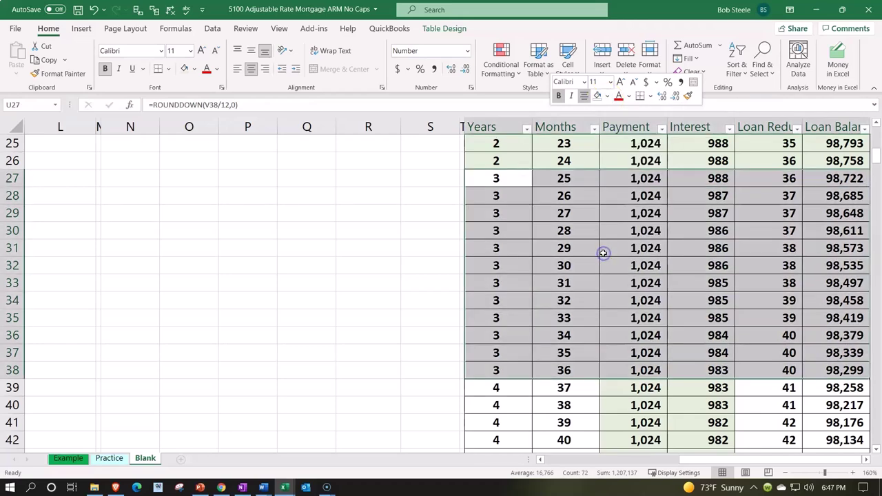
Shade the year 4 rows for months 37 to 47 of the amortization table light green
{"action": "left_click_drag", "start_coordinate": [528, 392], "coordinate": [815, 267]}
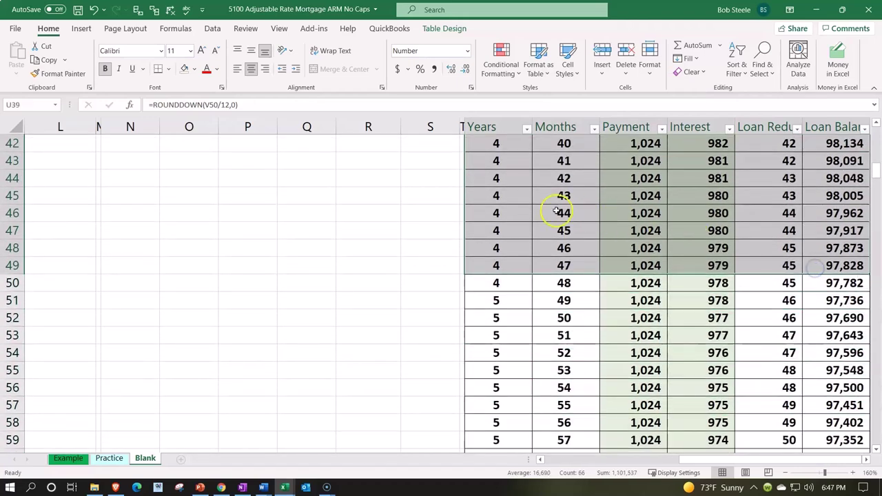
{"action": "right_click", "coordinate": [557, 211]}
{"action": "left_click", "coordinate": [613, 95]}
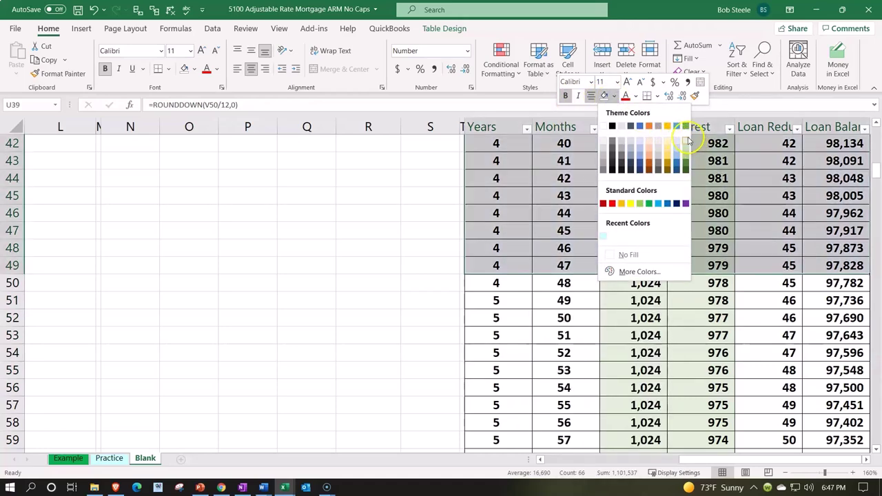
{"action": "left_click", "coordinate": [686, 140]}
{"action": "scroll", "coordinate": [625, 331], "scroll_direction": "up", "scroll_amount": 4}
{"action": "left_click", "coordinate": [625, 345]}
Link the month 25 payment in W27 to the year 3 payment with the absolute reference =$Q$5
{"action": "scroll", "coordinate": [625, 344], "scroll_direction": "up", "scroll_amount": 3}
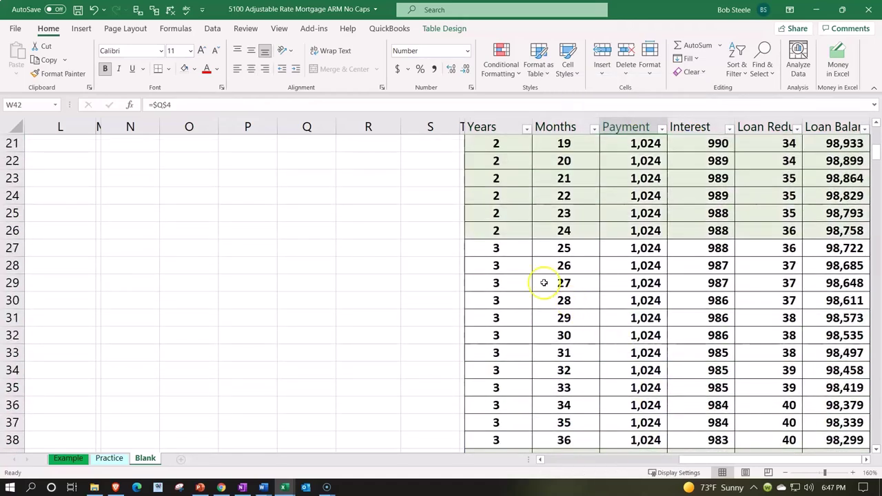
{"action": "left_click", "coordinate": [630, 250]}
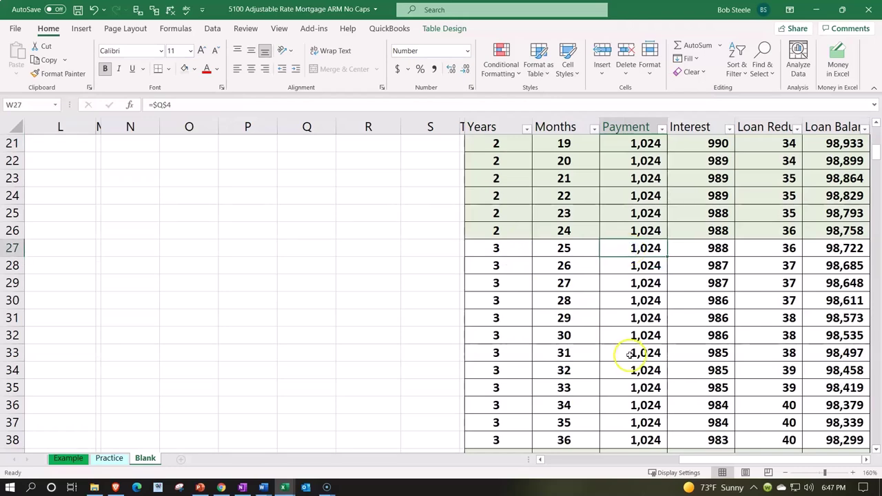
{"action": "type", "text": "="}
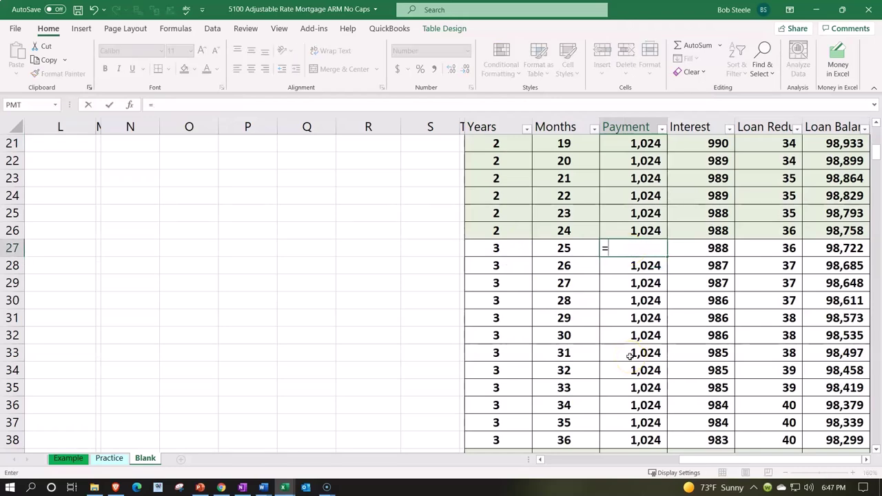
{"action": "key", "text": "Left"}
{"action": "key", "text": "Left"}
{"action": "key", "text": "Left"}
{"action": "key", "text": "Page_Up"}
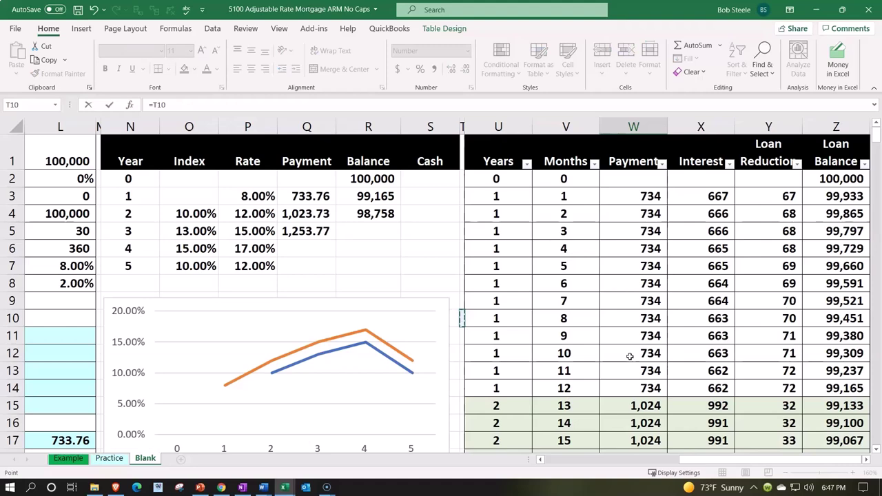
{"action": "left_click", "coordinate": [318, 232]}
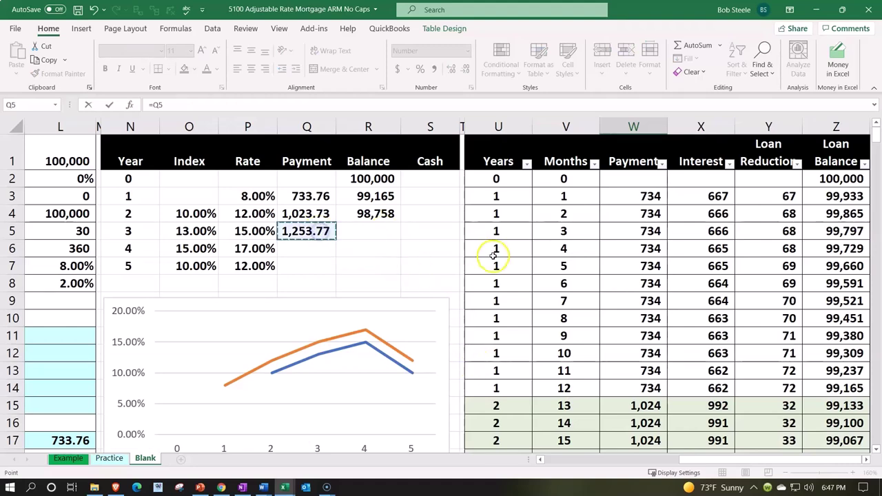
{"action": "scroll", "coordinate": [559, 284], "scroll_direction": "down", "scroll_amount": 4}
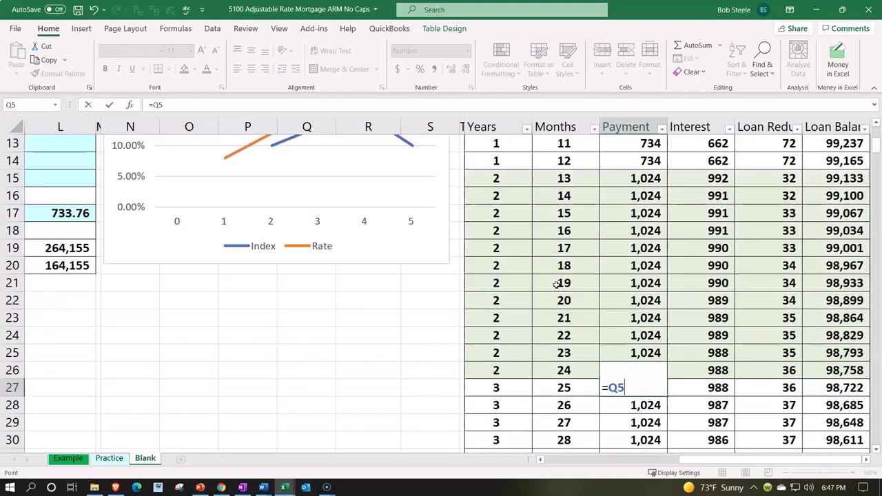
{"action": "scroll", "coordinate": [557, 284], "scroll_direction": "down", "scroll_amount": 1}
{"action": "key", "text": "F4"}
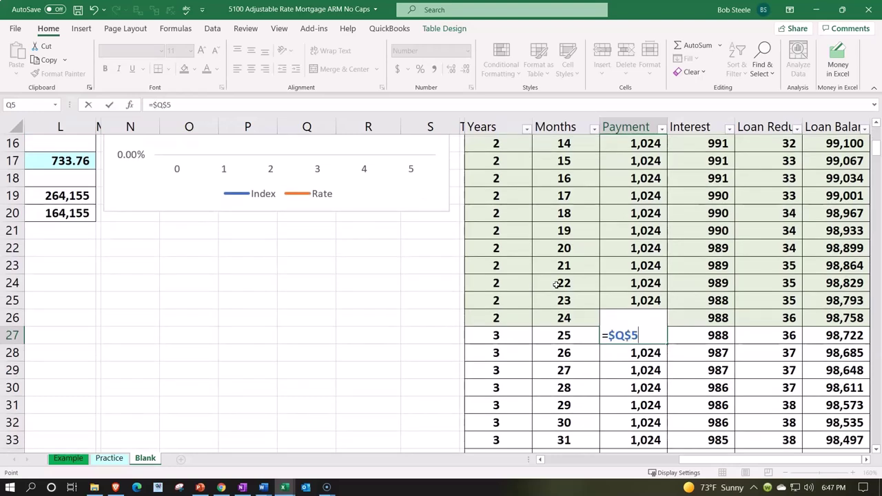
{"action": "key", "text": "Return"}
Fill the month 25 payment formula in W27 down the rest of the amortization table's Payment column
{"action": "scroll", "coordinate": [603, 341], "scroll_direction": "down", "scroll_amount": 2}
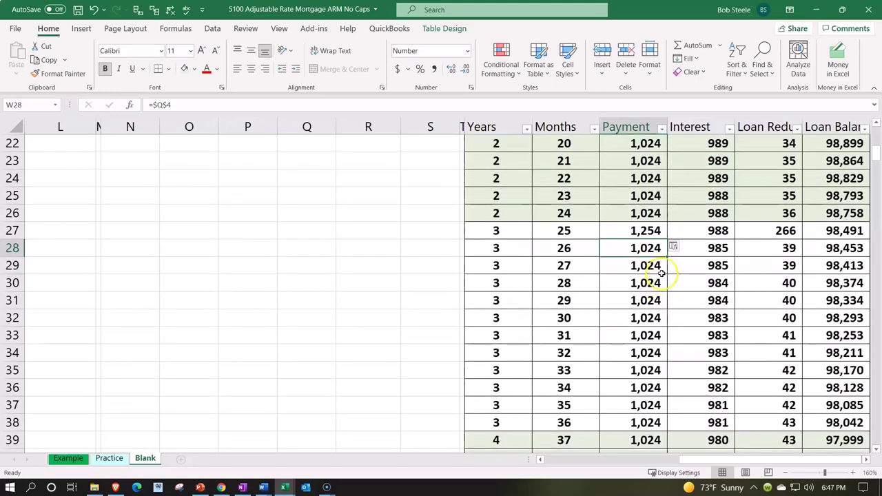
{"action": "left_click", "coordinate": [653, 234]}
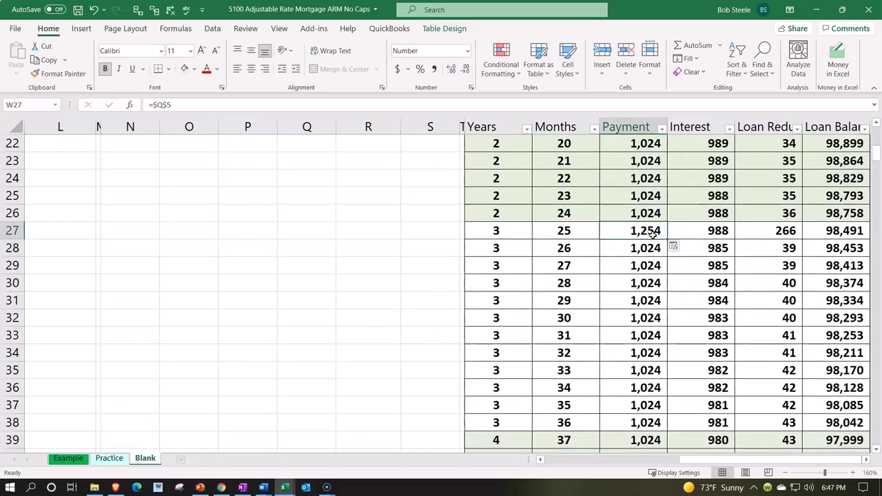
{"action": "left_click_drag", "start_coordinate": [668, 240], "coordinate": [669, 240]}
{"action": "double_click", "coordinate": [669, 240]}
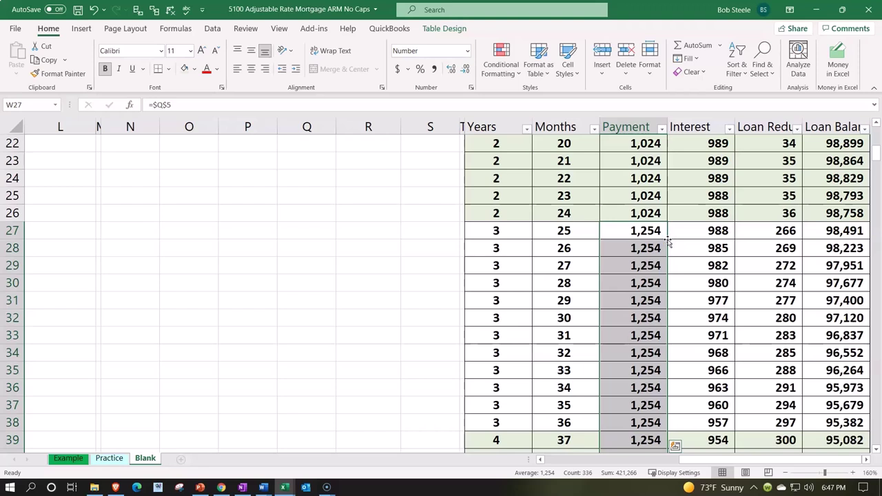
Change the month 25 interest formula in X27 to use the year 3 rate as an absolute reference, =Z26*$P$5/12
{"action": "left_click", "coordinate": [707, 228]}
{"action": "double_click", "coordinate": [704, 229]}
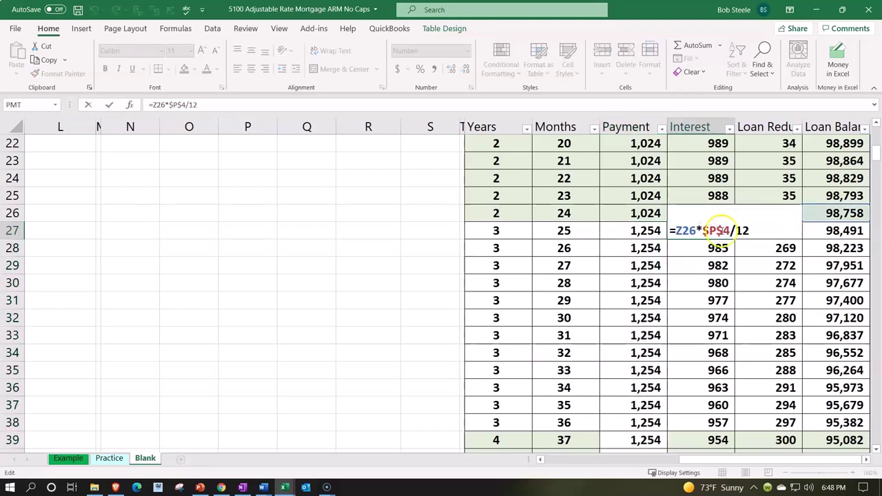
{"action": "left_click", "coordinate": [721, 232]}
{"action": "key", "text": "BackSpace"}
{"action": "key", "text": "BackSpace"}
{"action": "key", "text": "BackSpace"}
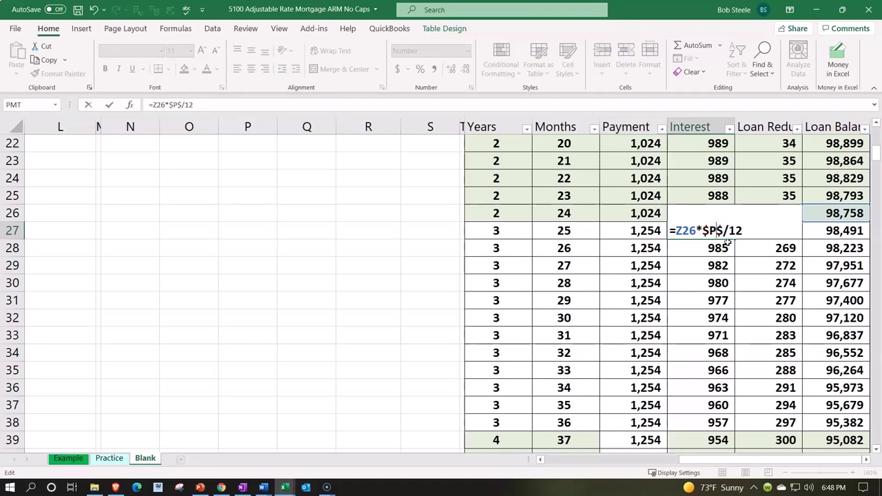
{"action": "scroll", "coordinate": [374, 267], "scroll_direction": "up", "scroll_amount": 7}
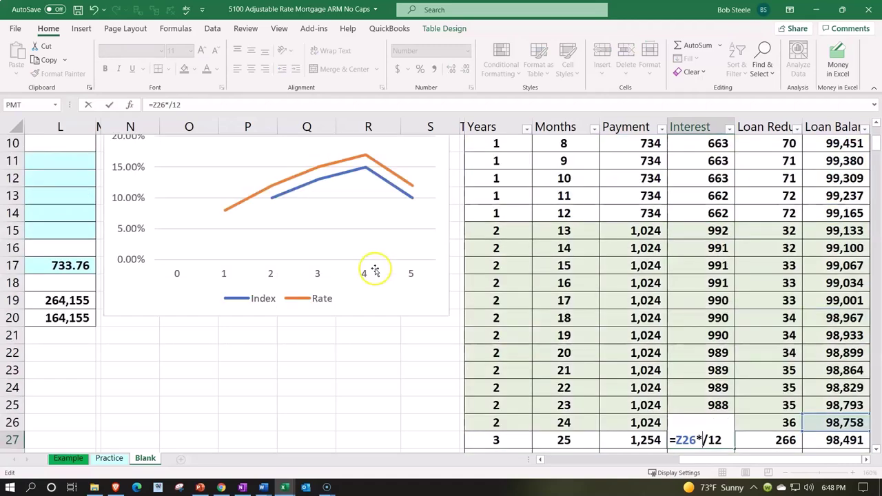
{"action": "left_click", "coordinate": [267, 233]}
{"action": "scroll", "coordinate": [404, 288], "scroll_direction": "down", "scroll_amount": 4}
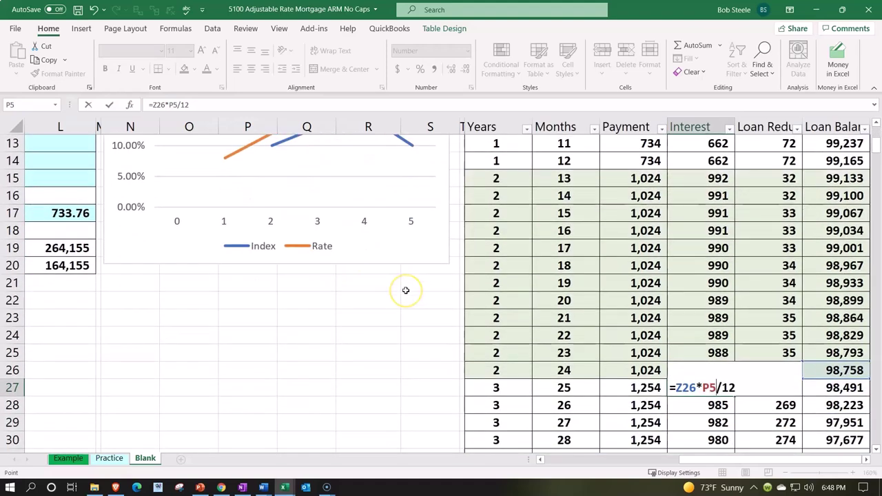
{"action": "key", "text": "F4"}
{"action": "scroll", "coordinate": [414, 285], "scroll_direction": "down", "scroll_amount": 1}
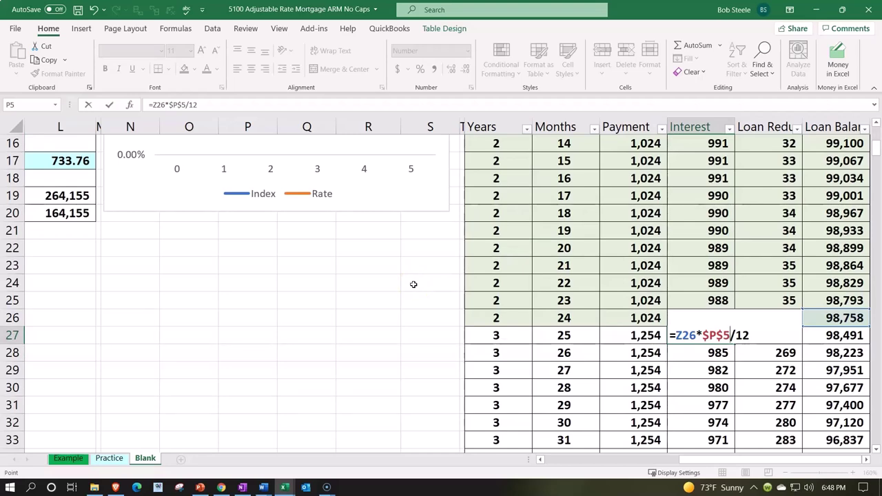
{"action": "key", "text": "ctrl+Return"}
Fill the month 25 interest formula down the rest of the Interest column and check the month 360 loan balance
{"action": "scroll", "coordinate": [719, 335], "scroll_direction": "down", "scroll_amount": 1}
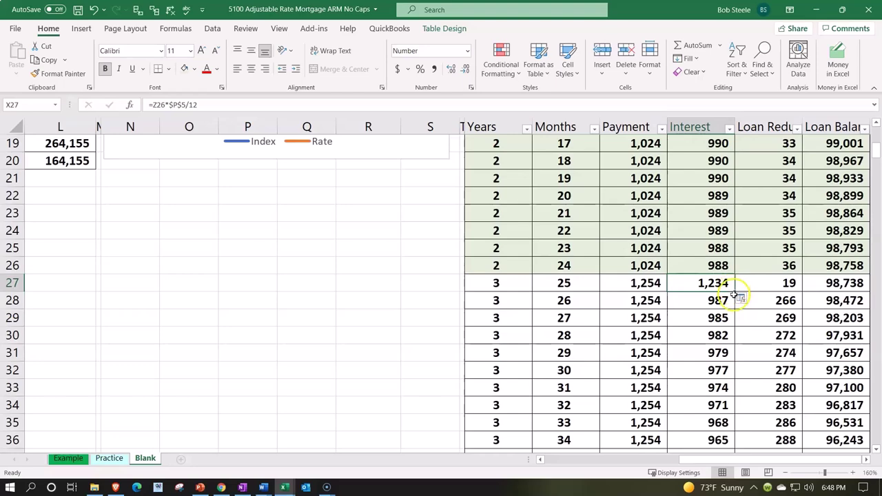
{"action": "double_click", "coordinate": [734, 292]}
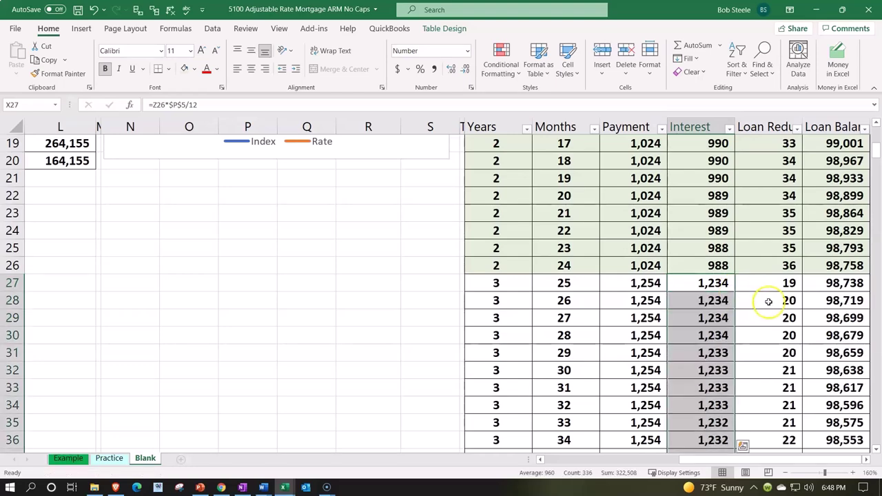
{"action": "scroll", "coordinate": [783, 308], "scroll_direction": "down", "scroll_amount": 3}
{"action": "scroll", "coordinate": [784, 309], "scroll_direction": "down", "scroll_amount": 20}
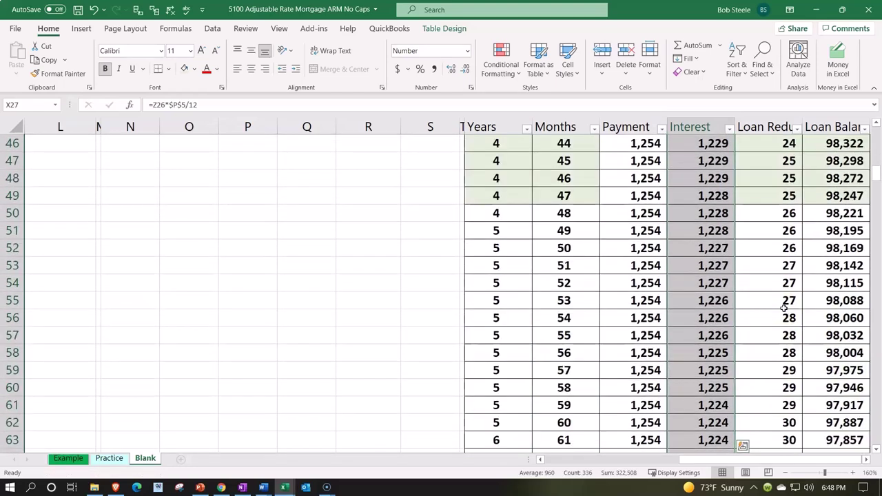
{"action": "scroll", "coordinate": [784, 308], "scroll_direction": "down", "scroll_amount": 20}
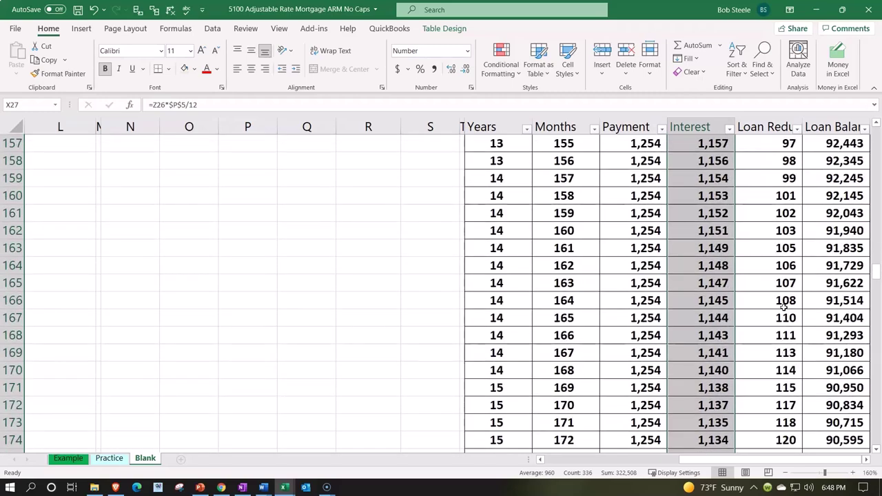
{"action": "scroll", "coordinate": [784, 306], "scroll_direction": "down", "scroll_amount": 20}
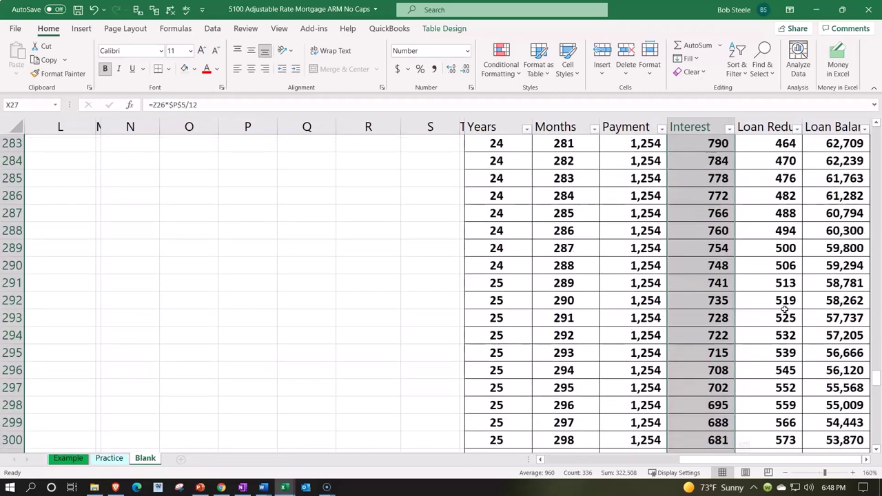
{"action": "scroll", "coordinate": [786, 310], "scroll_direction": "down", "scroll_amount": 6}
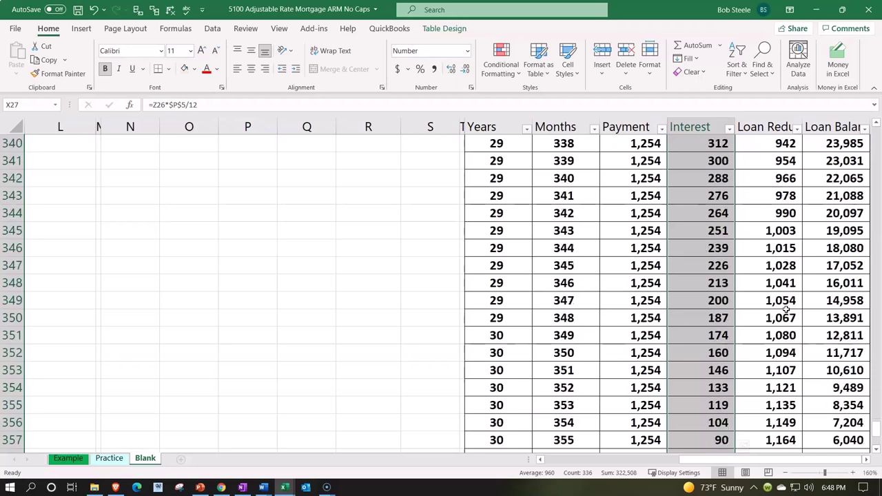
{"action": "left_click", "coordinate": [809, 420]}
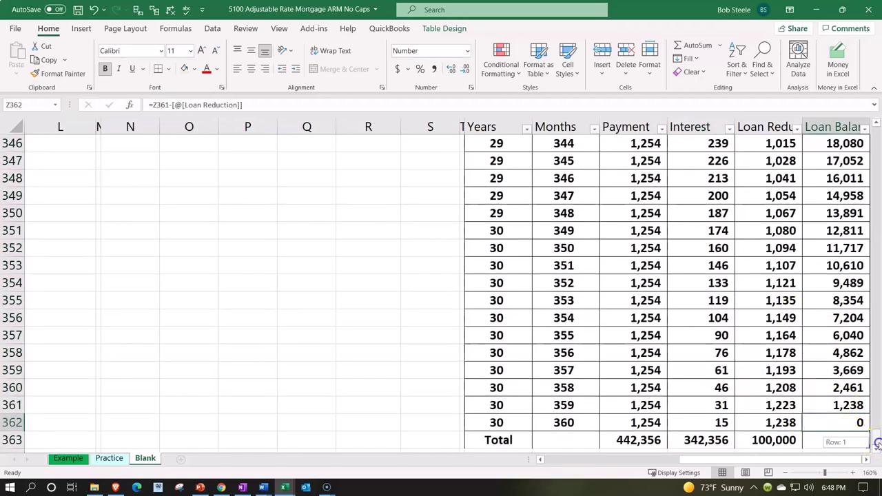
Link the year 3 balance in R5 to the month 36 loan balance with =Z38 and review the Balance column's links
{"action": "left_click_drag", "start_coordinate": [874, 248], "coordinate": [870, 121]}
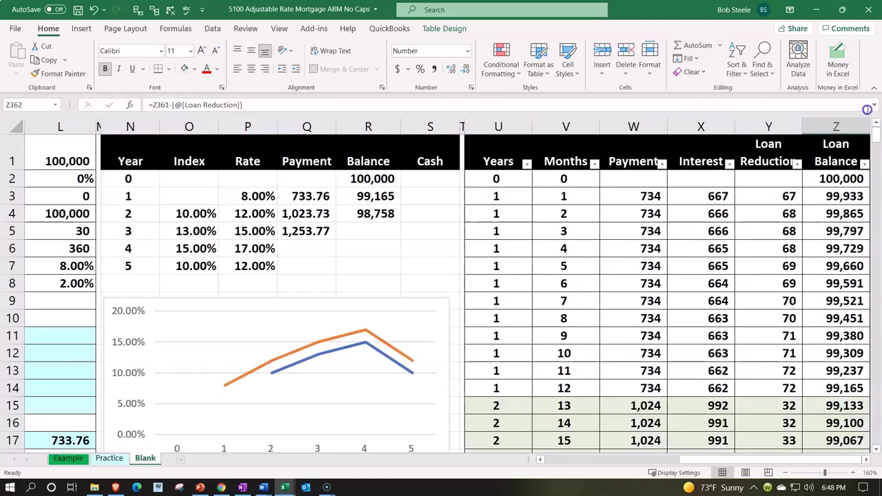
{"action": "left_click", "coordinate": [385, 236]}
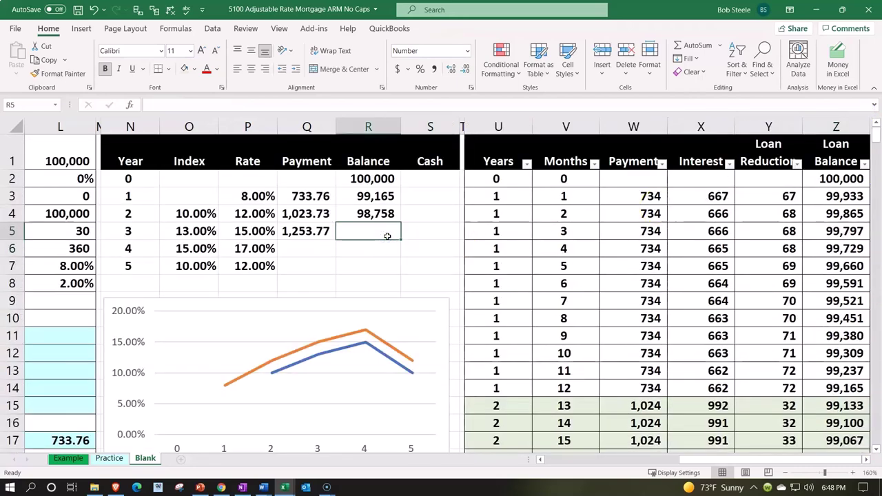
{"action": "type", "text": "="}
{"action": "key", "text": "Down"}
{"action": "key", "text": "Down"}
{"action": "key", "text": "Down"}
{"action": "key", "text": "Down"}
{"action": "key", "text": "Down"}
{"action": "key", "text": "Down"}
{"action": "key", "text": "Down"}
{"action": "key", "text": "Down"}
{"action": "key", "text": "Down"}
{"action": "key", "text": "Down"}
{"action": "key", "text": "Down"}
{"action": "key", "text": "Down"}
{"action": "key", "text": "Down"}
{"action": "key", "text": "Down"}
{"action": "key", "text": "Down"}
{"action": "key", "text": "Down"}
{"action": "key", "text": "Down"}
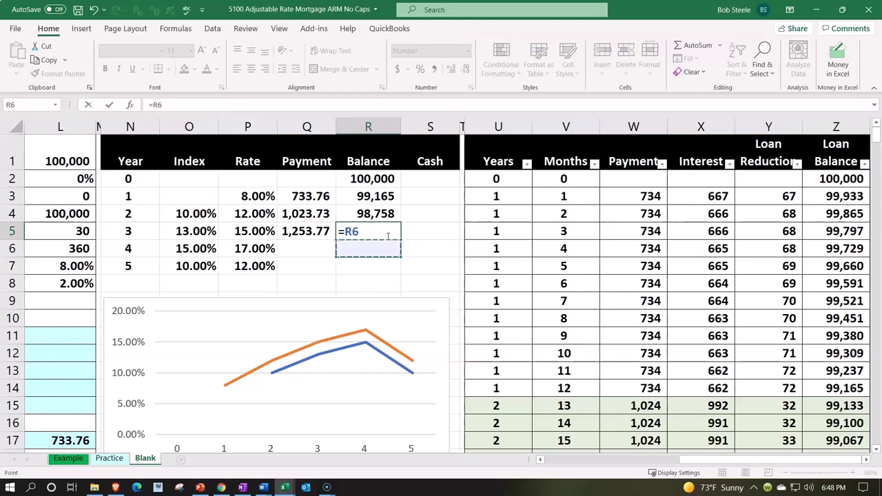
{"action": "key", "text": "Down"}
{"action": "key", "text": "Down"}
{"action": "key", "text": "Down"}
{"action": "key", "text": "Down"}
{"action": "key", "text": "Down"}
{"action": "key", "text": "Down"}
{"action": "key", "text": "Down"}
{"action": "key", "text": "Down"}
{"action": "key", "text": "Down"}
{"action": "key", "text": "Down"}
{"action": "key", "text": "Right"}
{"action": "key", "text": "Right"}
{"action": "key", "text": "Down"}
{"action": "key", "text": "Down"}
{"action": "key", "text": "Down"}
{"action": "key", "text": "Down"}
{"action": "key", "text": "Right"}
{"action": "key", "text": "Right"}
{"action": "key", "text": "Right"}
{"action": "key", "text": "Down"}
{"action": "key", "text": "Down"}
{"action": "key", "text": "Down"}
{"action": "key", "text": "Down"}
{"action": "key", "text": "Right"}
{"action": "key", "text": "Right"}
{"action": "key", "text": "Down"}
{"action": "key", "text": "Up"}
{"action": "key", "text": "Up"}
{"action": "key", "text": "Up"}
{"action": "key", "text": "Right"}
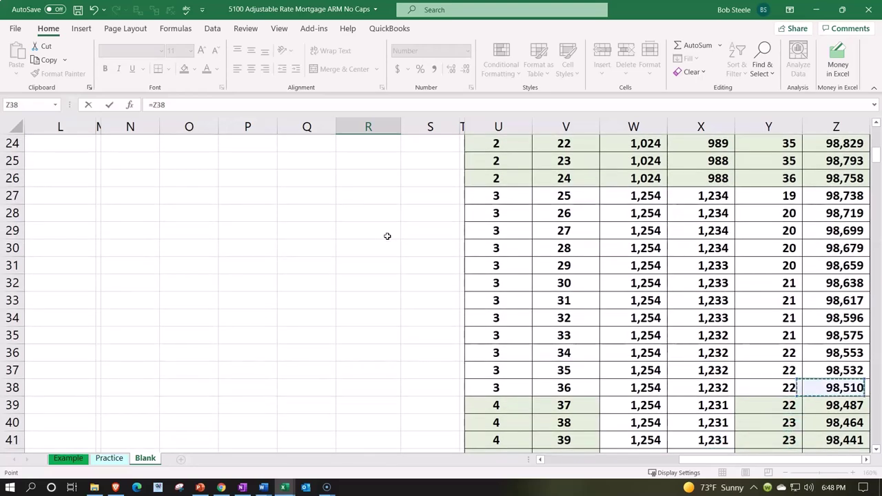
{"action": "key", "text": "Return"}
{"action": "key", "text": "Up"}
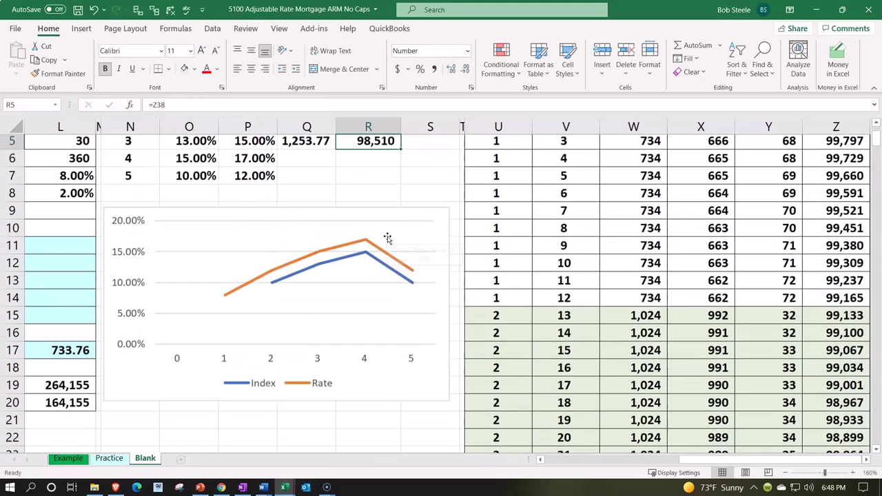
{"action": "key", "text": "Up"}
{"action": "key", "text": "Up"}
{"action": "key", "text": "Up"}
{"action": "key", "text": "Up"}
{"action": "key", "text": "Down"}
{"action": "key", "text": "Down"}
{"action": "key", "text": "Down"}
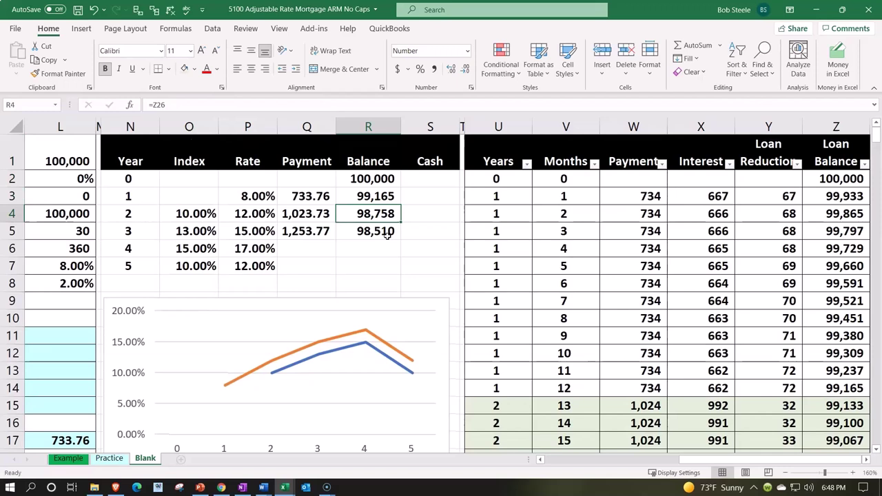
Calculate the year 4 payment in Q6 with =-PMT(P6/12,(L5-N6+1)*12,R5), accepting the formula correction
{"action": "key", "text": "Down"}
{"action": "key", "text": "Down"}
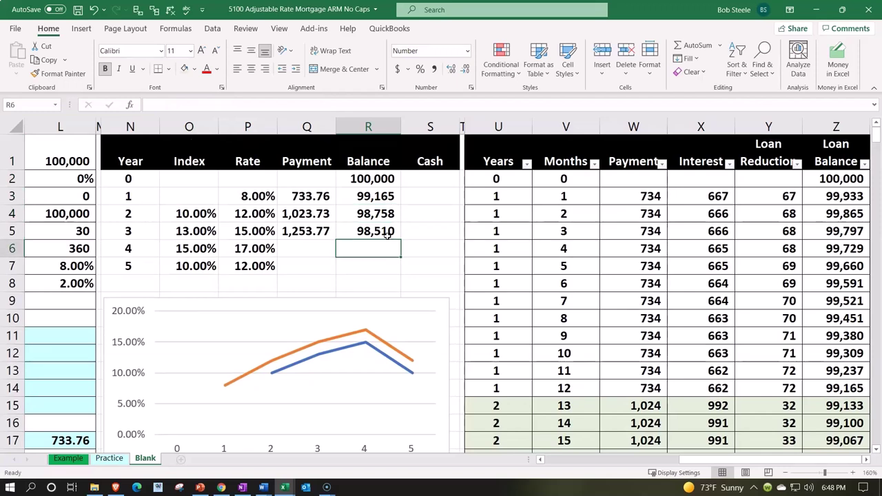
{"action": "key", "text": "Left"}
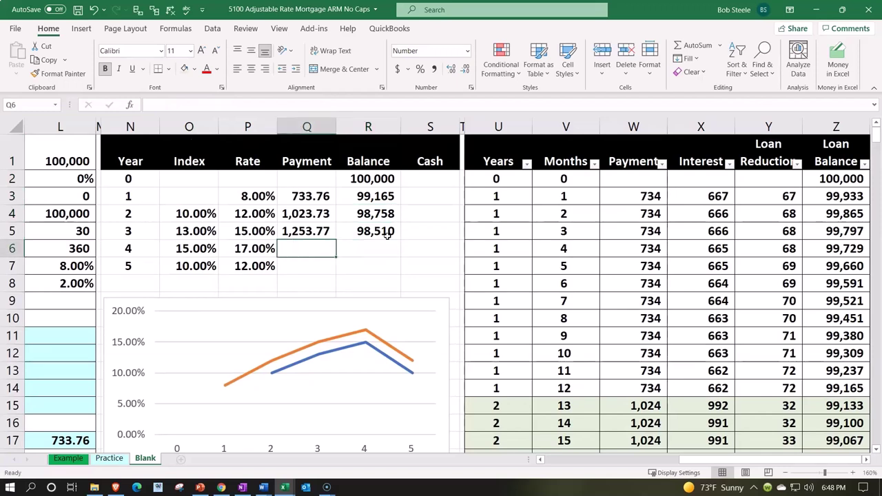
{"action": "type", "text": "=pm"}
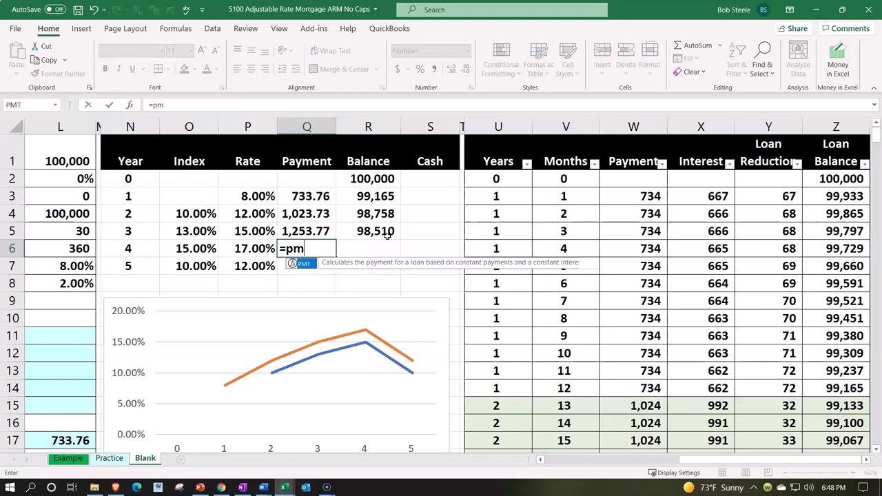
{"action": "type", "text": "t("}
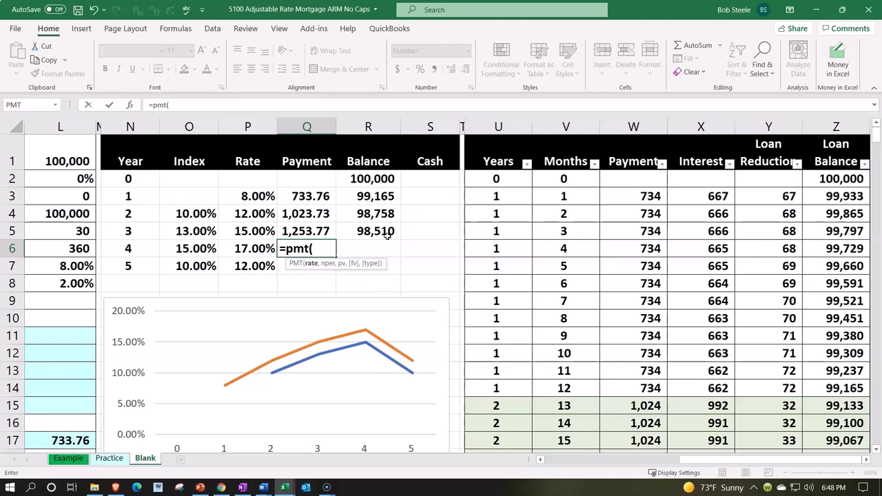
{"action": "key", "text": "Left"}
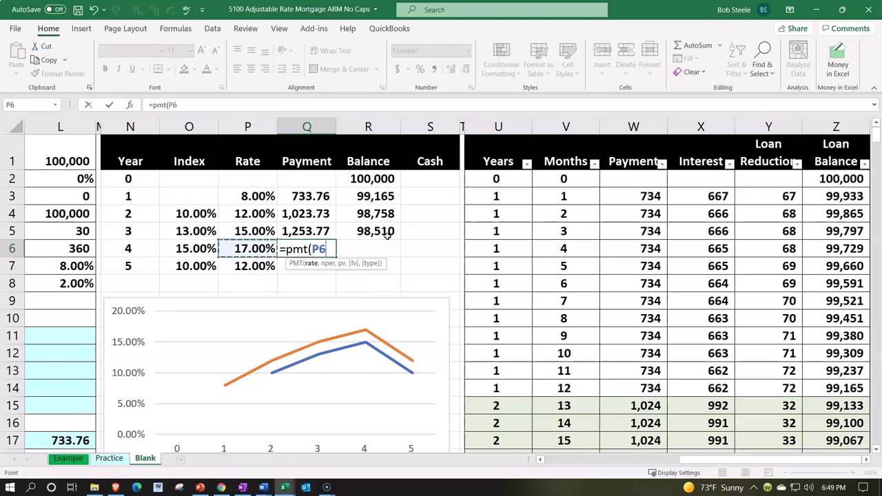
{"action": "key", "text": "BackSpace"}
{"action": "key", "text": "BackSpace"}
{"action": "key", "text": "BackSpace"}
{"action": "key", "text": "BackSpace"}
{"action": "key", "text": "BackSpace"}
{"action": "key", "text": "BackSpace"}
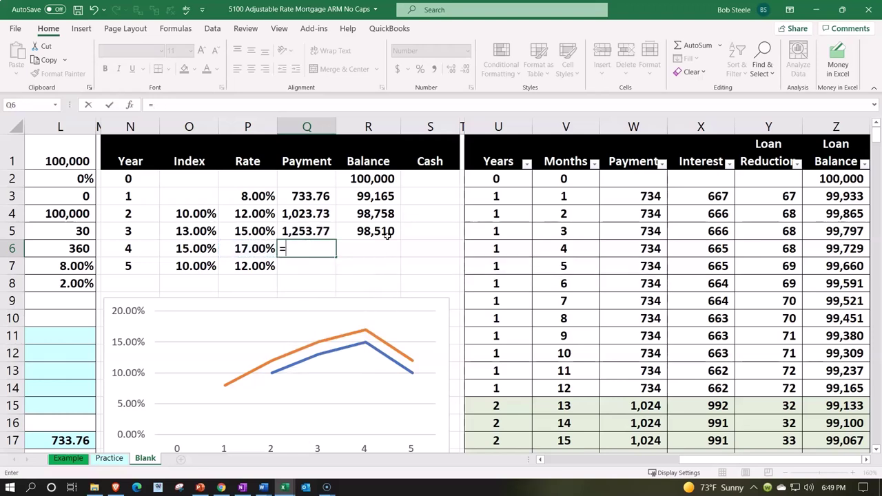
{"action": "type", "text": "-pmt"}
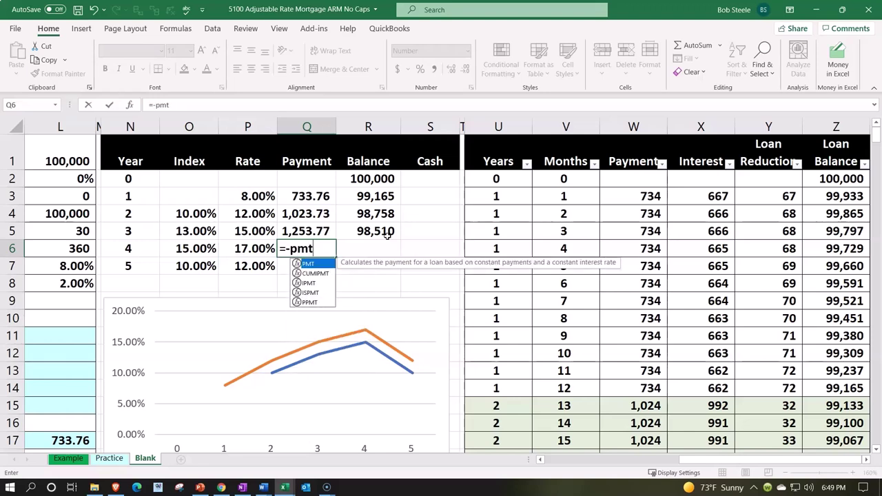
{"action": "type", "text": "("}
{"action": "key", "text": "Left"}
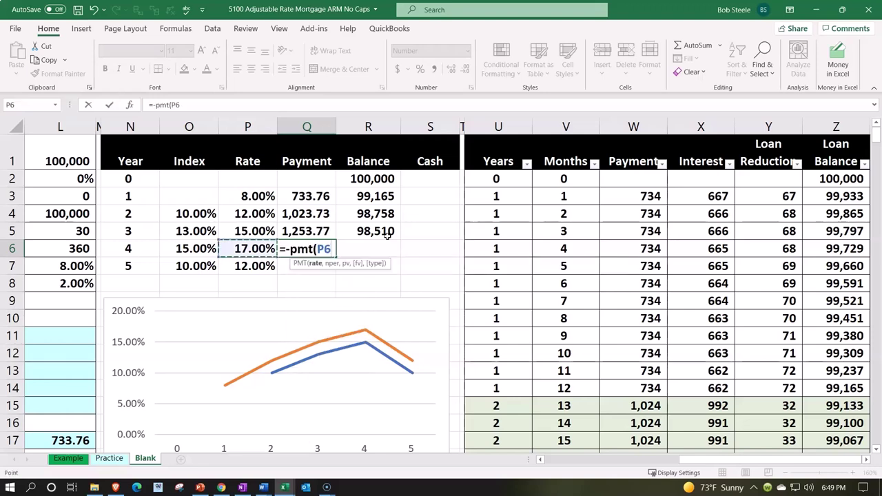
{"action": "type", "text": "/12,"}
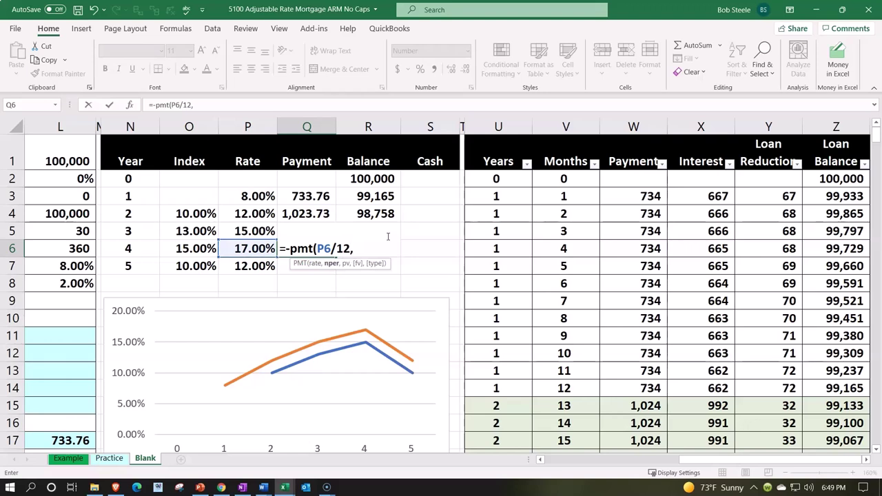
{"action": "type", "text": "("}
{"action": "key", "text": "Left"}
{"action": "key", "text": "Left"}
{"action": "key", "text": "Left"}
{"action": "key", "text": "Left"}
{"action": "key", "text": "Left"}
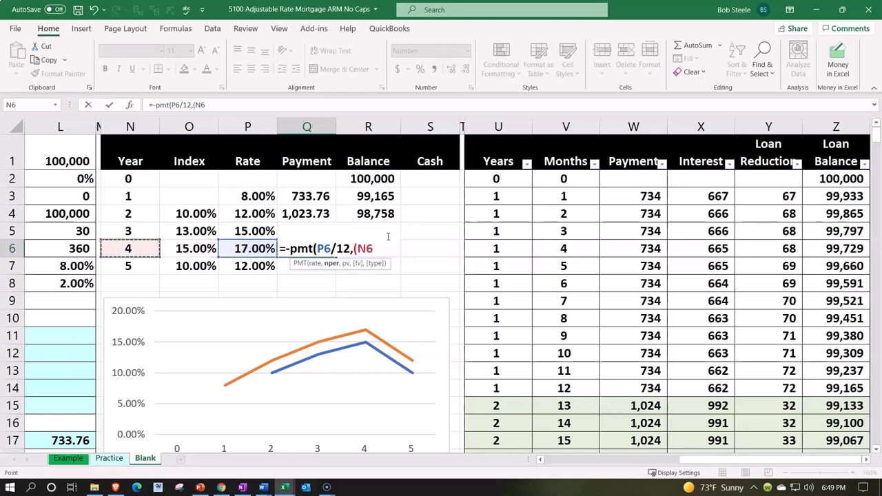
{"action": "key", "text": "Up"}
{"action": "type", "text": "-"}
{"action": "key", "text": "Left"}
{"action": "key", "text": "Left"}
{"action": "key", "text": "Left"}
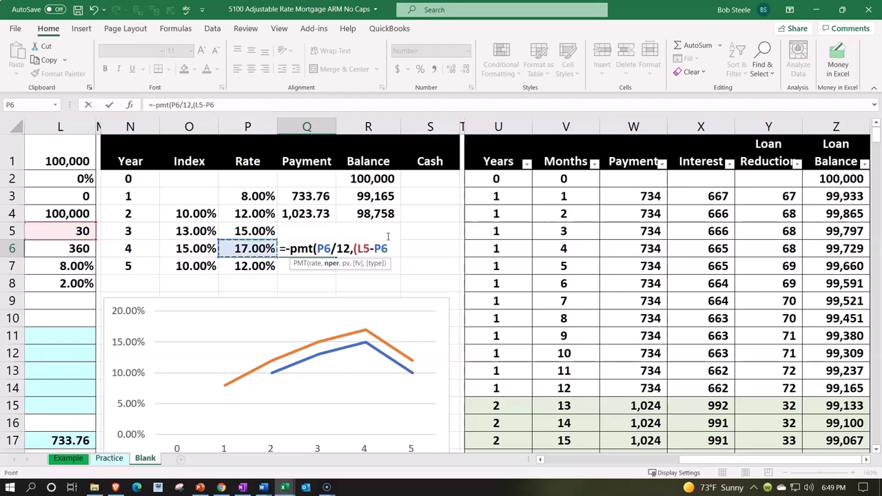
{"action": "type", "text": "+"}
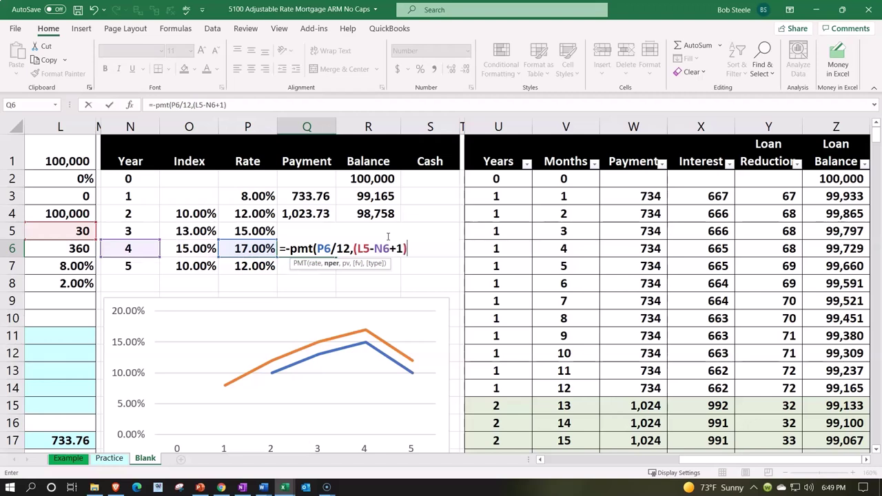
{"action": "type", "text": "1)*12,"}
{"action": "key", "text": "Left"}
{"action": "key", "text": "Up"}
{"action": "key", "text": "Right"}
{"action": "key", "text": "Right"}
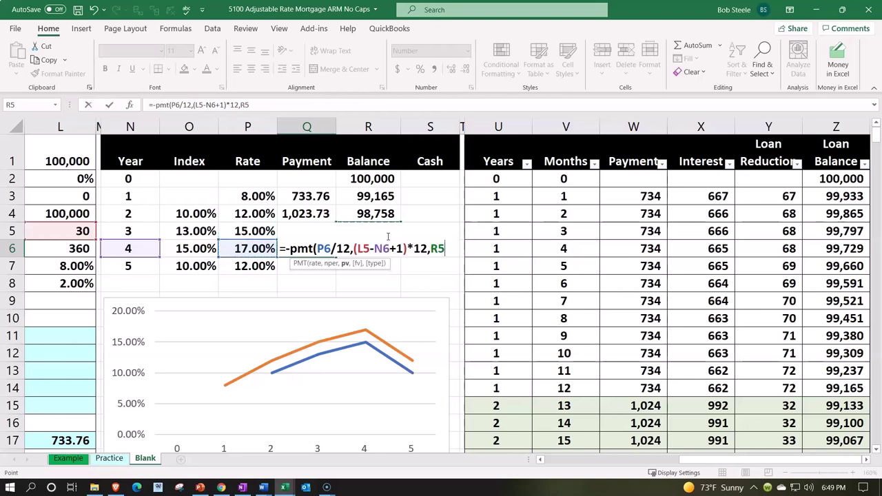
{"action": "key", "text": "Return"}
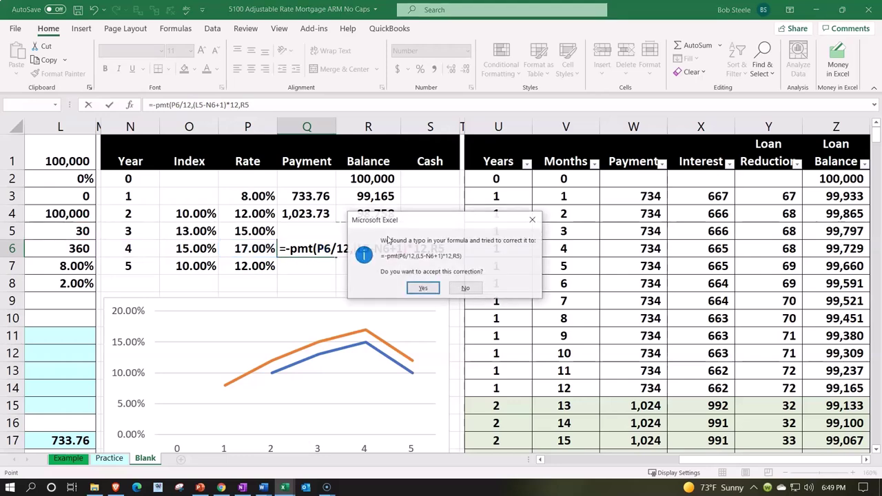
{"action": "key", "text": "Return"}
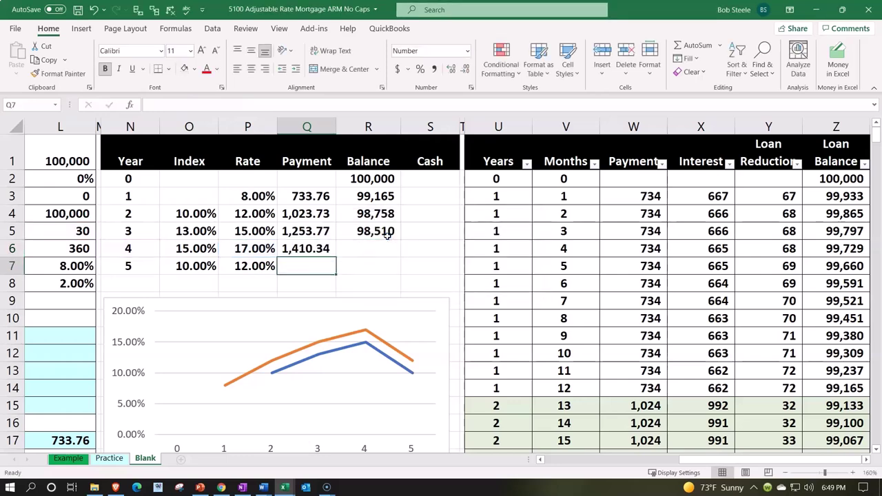
Link the month 37 payment in W39 to the year 4 payment as an absolute reference, =$Q$6
{"action": "key", "text": "Up"}
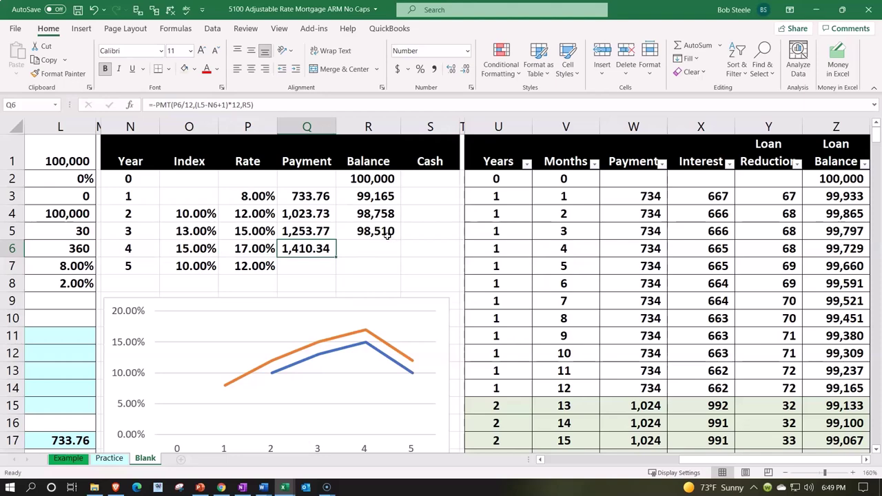
{"action": "key", "text": "Right"}
{"action": "key", "text": "Right"}
{"action": "key", "text": "Right"}
{"action": "key", "text": "Right"}
{"action": "key", "text": "Right"}
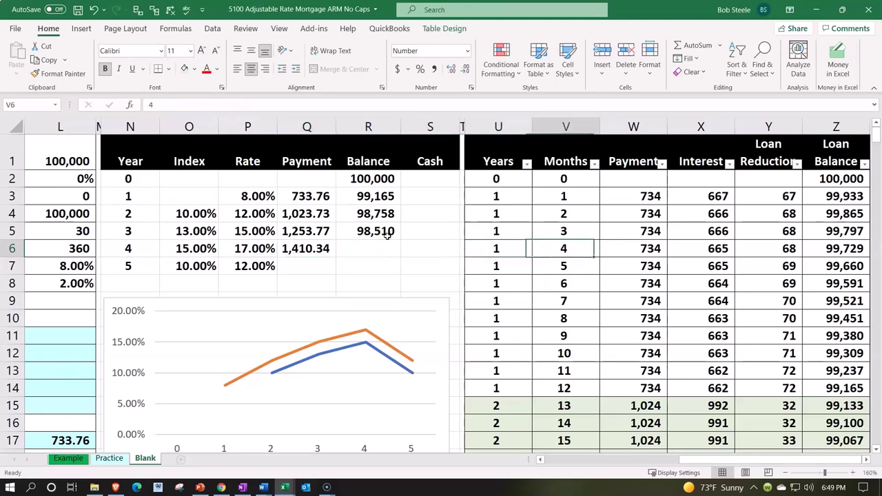
{"action": "key", "text": "Right"}
{"action": "key", "text": "Down"}
{"action": "key", "text": "Down"}
{"action": "key", "text": "Down"}
{"action": "key", "text": "Down"}
{"action": "key", "text": "Down"}
{"action": "key", "text": "Down"}
{"action": "key", "text": "Down"}
{"action": "key", "text": "Down"}
{"action": "key", "text": "Down"}
{"action": "key", "text": "Down"}
{"action": "key", "text": "Down"}
{"action": "key", "text": "Down"}
{"action": "key", "text": "Down"}
{"action": "key", "text": "Down"}
{"action": "key", "text": "Down"}
{"action": "key", "text": "Down"}
{"action": "key", "text": "Down"}
{"action": "key", "text": "Down"}
{"action": "key", "text": "Down"}
{"action": "key", "text": "Down"}
{"action": "key", "text": "Down"}
{"action": "key", "text": "Down"}
{"action": "key", "text": "Down"}
{"action": "key", "text": "Down"}
{"action": "key", "text": "Down"}
{"action": "key", "text": "Down"}
{"action": "key", "text": "Down"}
{"action": "key", "text": "Down"}
{"action": "key", "text": "Down"}
{"action": "key", "text": "Down"}
{"action": "key", "text": "Down"}
{"action": "key", "text": "Down"}
{"action": "key", "text": "Down"}
{"action": "key", "text": "Down"}
{"action": "key", "text": "Down"}
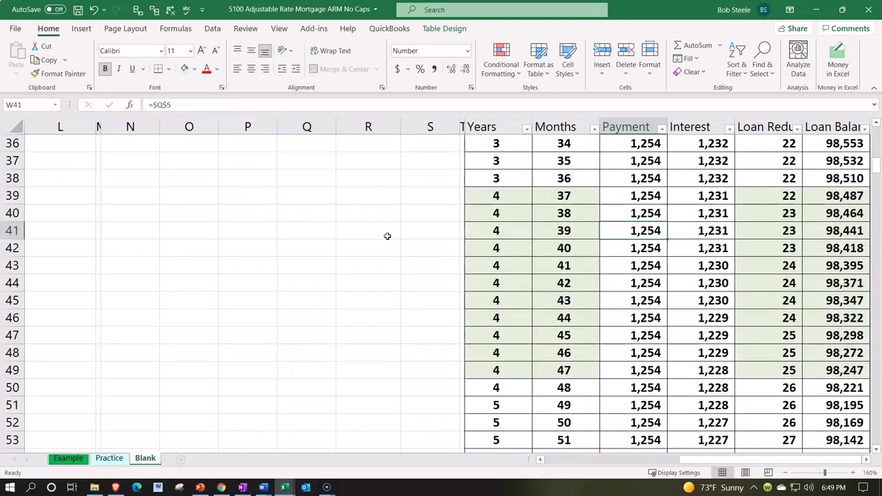
{"action": "left_click", "coordinate": [626, 195]}
{"action": "type", "text": "="}
{"action": "key", "text": "Left"}
{"action": "key", "text": "Left"}
{"action": "key", "text": "Left"}
{"action": "key", "text": "Left"}
{"action": "key", "text": "Left"}
{"action": "scroll", "coordinate": [678, 257], "scroll_direction": "up", "scroll_amount": 11}
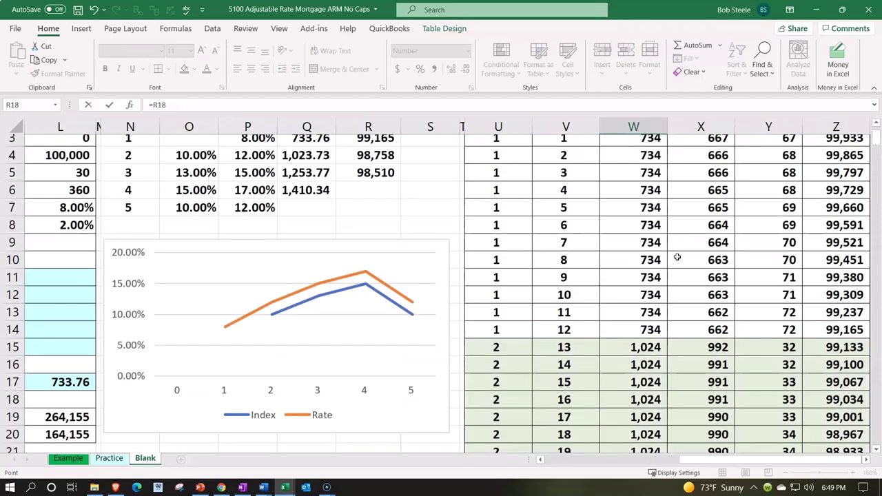
{"action": "left_click", "coordinate": [309, 213]}
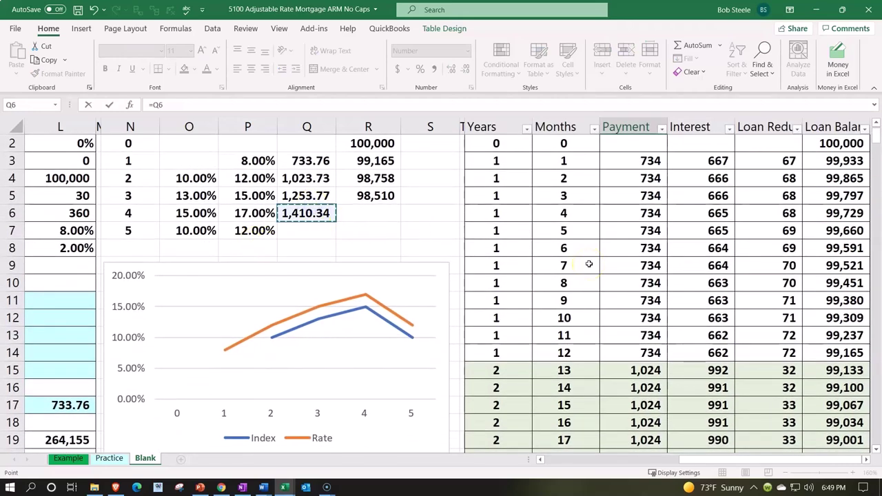
{"action": "scroll", "coordinate": [589, 264], "scroll_direction": "down", "scroll_amount": 10}
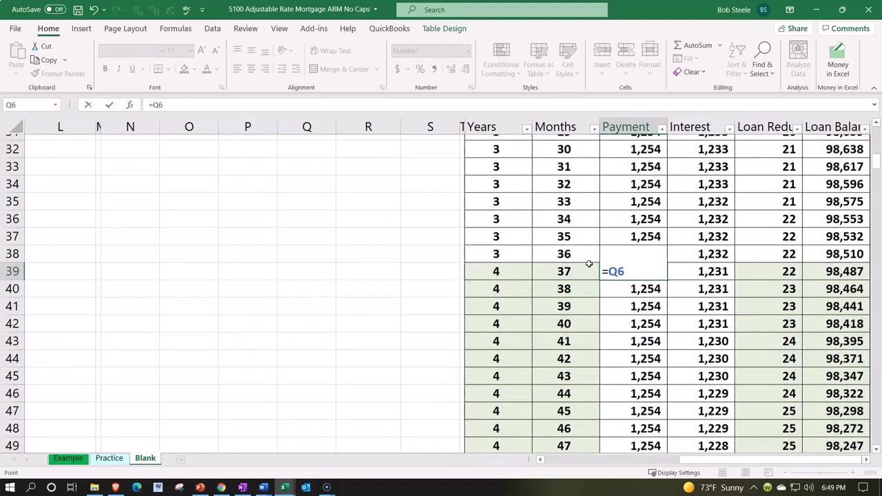
{"action": "key", "text": "F4"}
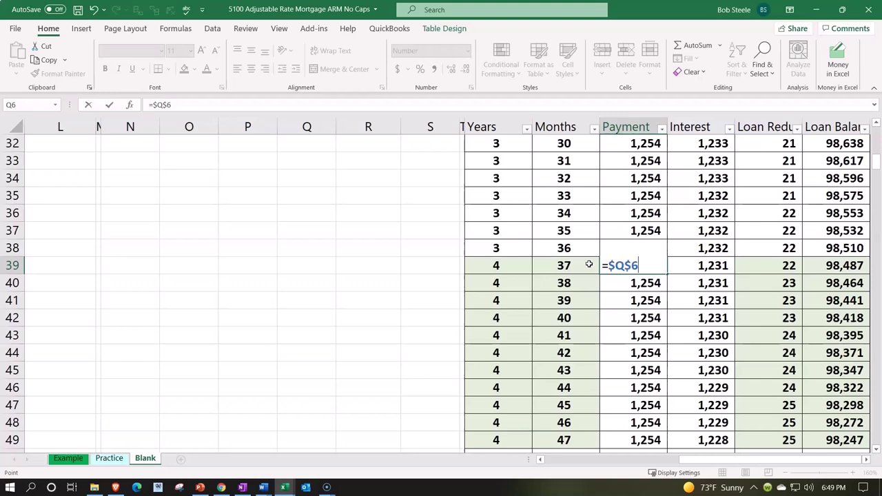
{"action": "key", "text": "Return"}
Fill the month 37 payment formula down the rest of the Payment column
{"action": "scroll", "coordinate": [589, 264], "scroll_direction": "down", "scroll_amount": 1}
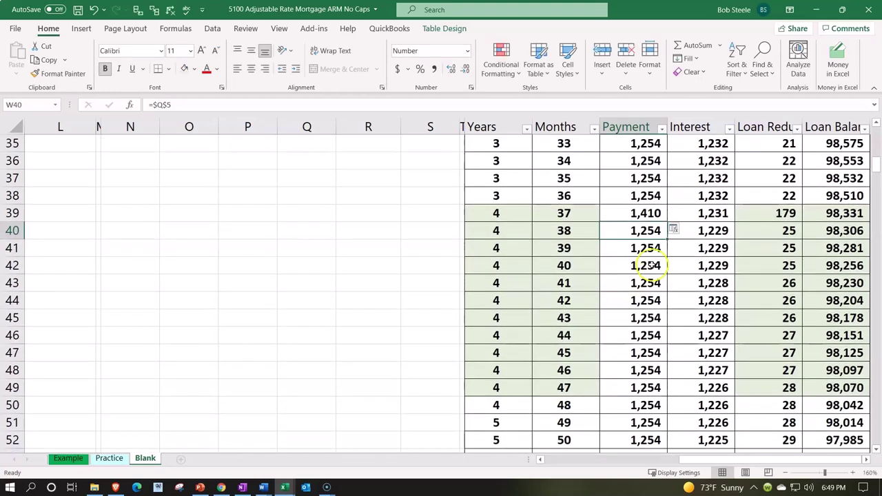
{"action": "left_click", "coordinate": [653, 213]}
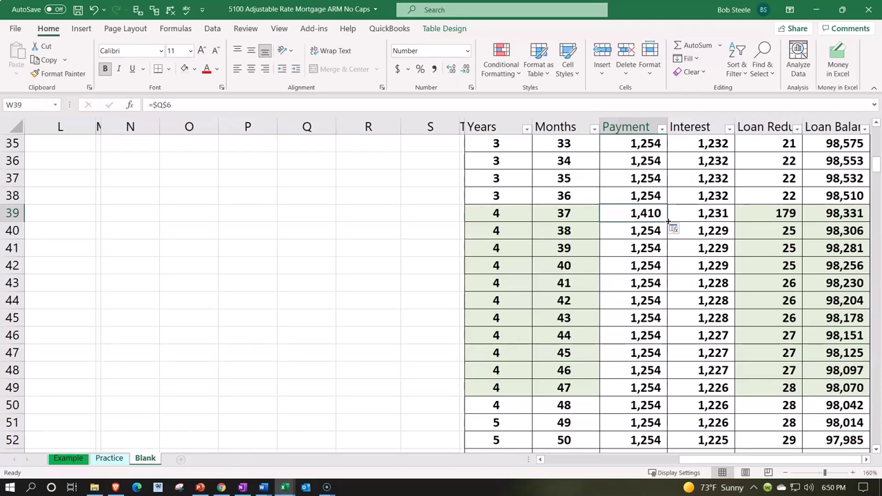
{"action": "double_click", "coordinate": [668, 221]}
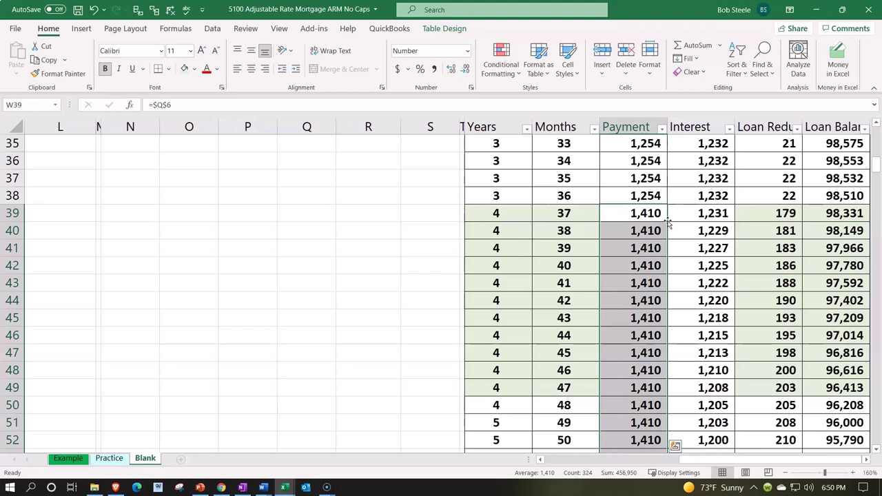
Change the month 37 interest formula in X39 to use the year 4 rate as an absolute reference, =Z38*$P$6/12
{"action": "double_click", "coordinate": [682, 213]}
{"action": "left_click", "coordinate": [732, 213]}
{"action": "key", "text": "BackSpace"}
{"action": "key", "text": "BackSpace"}
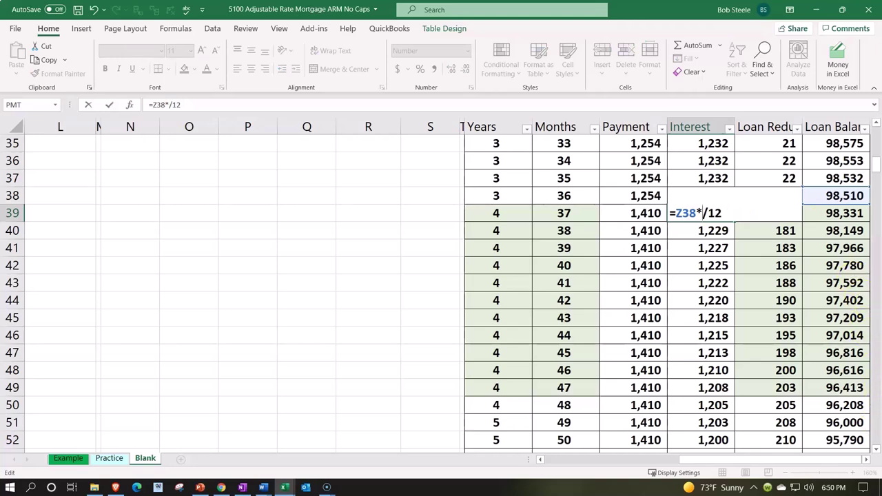
{"action": "left_click_drag", "start_coordinate": [878, 171], "coordinate": [878, 132]}
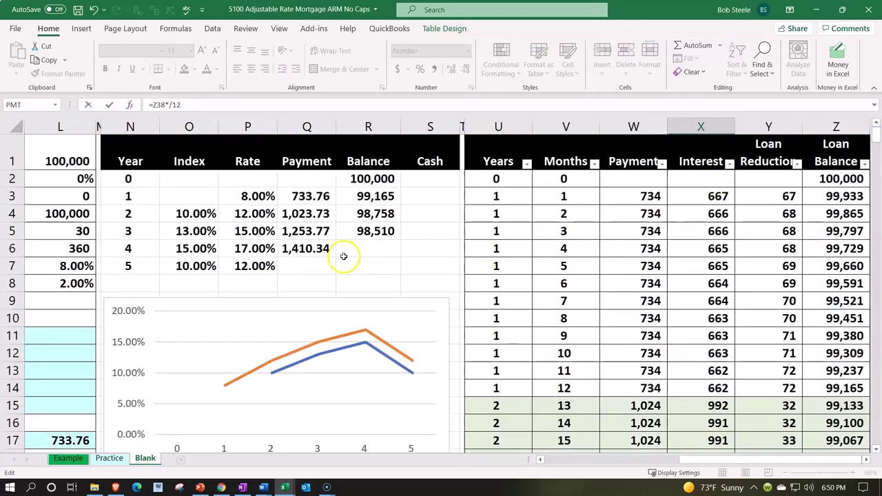
{"action": "left_click", "coordinate": [254, 248]}
{"action": "scroll", "coordinate": [641, 350], "scroll_direction": "down", "scroll_amount": 4}
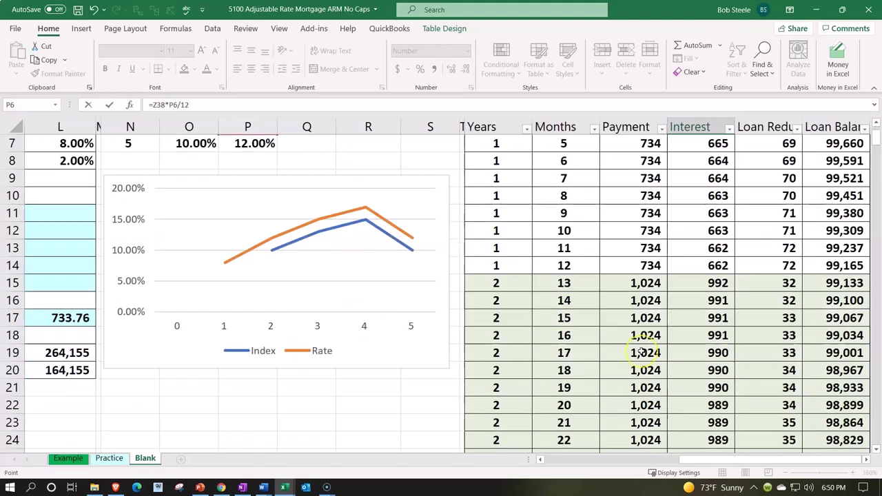
{"action": "scroll", "coordinate": [641, 350], "scroll_direction": "down", "scroll_amount": 6}
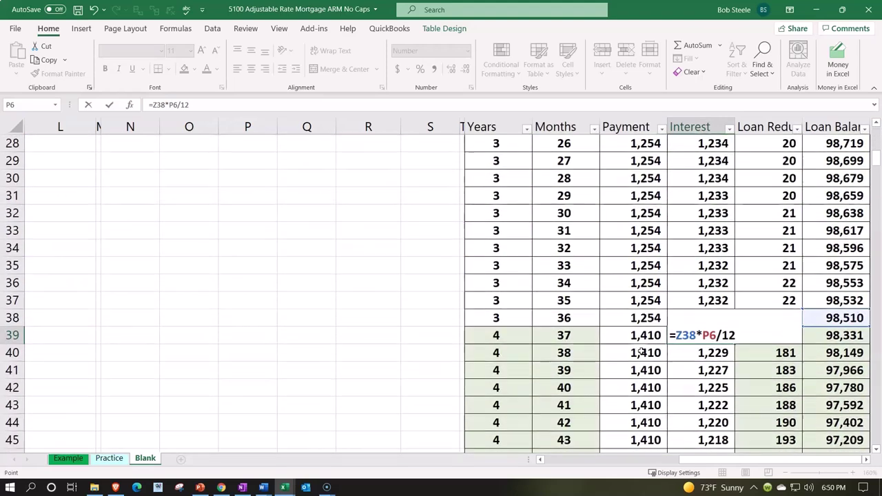
{"action": "key", "text": "F4"}
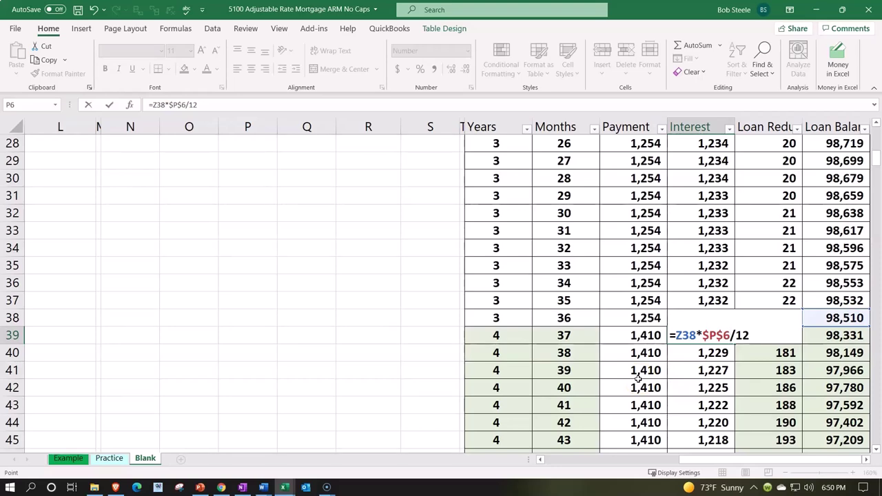
{"action": "key", "text": "Return"}
Fill the month 37 interest formula down the rest of the Interest column and check the month 360 loan balance
{"action": "scroll", "coordinate": [682, 344], "scroll_direction": "down", "scroll_amount": 1}
{"action": "left_click", "coordinate": [720, 283]}
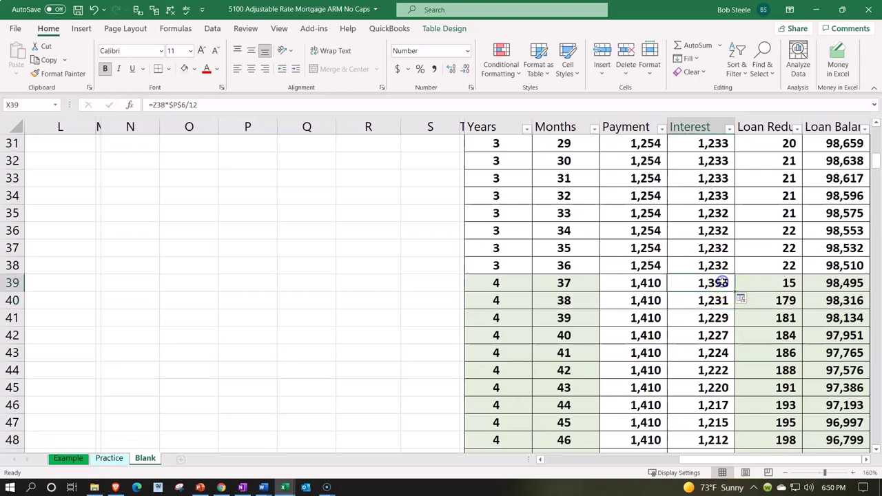
{"action": "scroll", "coordinate": [724, 272], "scroll_direction": "down", "scroll_amount": 1}
{"action": "double_click", "coordinate": [733, 237]}
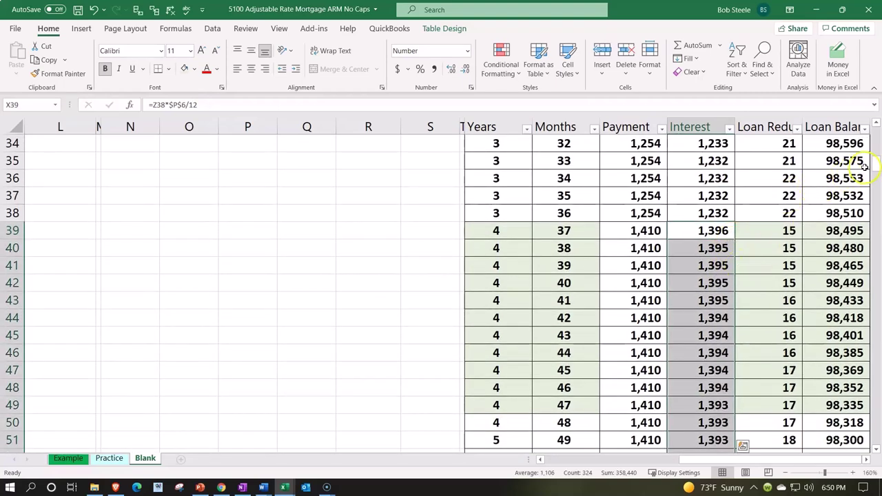
{"action": "left_click_drag", "start_coordinate": [876, 165], "coordinate": [873, 134]}
{"action": "left_click", "coordinate": [849, 440]}
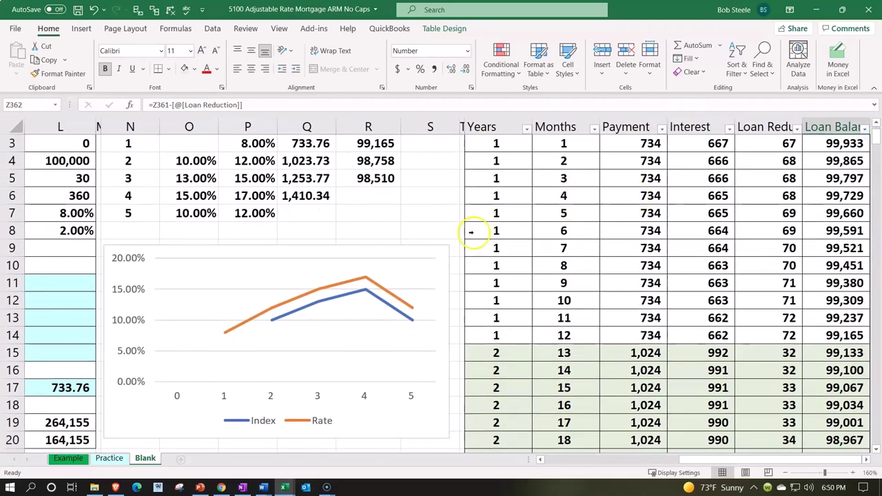
Link the year 4 balance in R6 to the month 47 loan balance with =Z49
{"action": "scroll", "coordinate": [408, 280], "scroll_direction": "up", "scroll_amount": 2}
{"action": "left_click", "coordinate": [370, 254]}
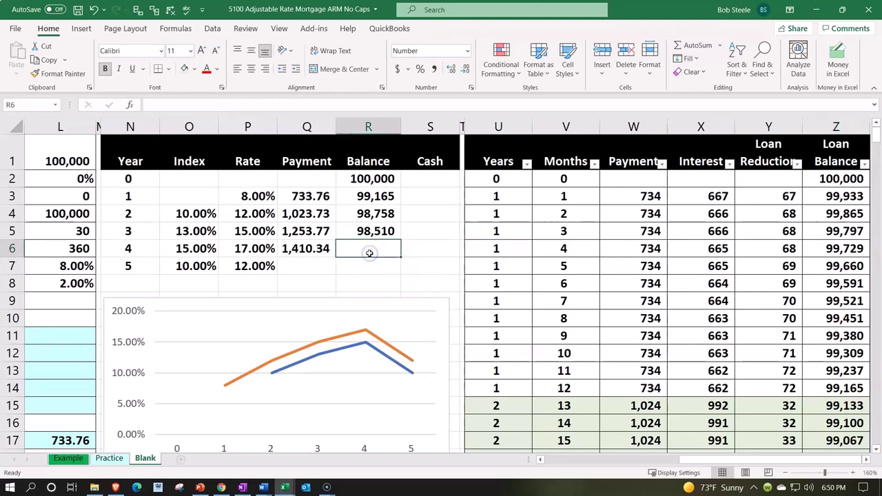
{"action": "key", "text": "Down"}
{"action": "key", "text": "Down"}
{"action": "key", "text": "Down"}
{"action": "key", "text": "Down"}
{"action": "key", "text": "Down"}
{"action": "key", "text": "Down"}
{"action": "key", "text": "Down"}
{"action": "key", "text": "Down"}
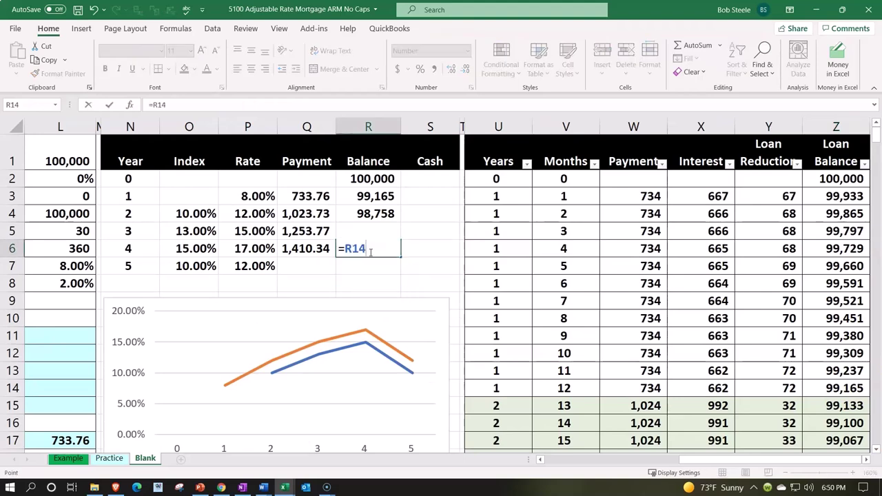
{"action": "key", "text": "Down"}
{"action": "key", "text": "Down"}
{"action": "key", "text": "Down"}
{"action": "key", "text": "Down"}
{"action": "key", "text": "Down"}
{"action": "key", "text": "Down"}
{"action": "key", "text": "Down"}
{"action": "key", "text": "Down"}
{"action": "key", "text": "Down"}
{"action": "key", "text": "Down"}
{"action": "key", "text": "Down"}
{"action": "key", "text": "Down"}
{"action": "key", "text": "Down"}
{"action": "key", "text": "Down"}
{"action": "key", "text": "Down"}
{"action": "key", "text": "Down"}
{"action": "key", "text": "Down"}
{"action": "key", "text": "Down"}
{"action": "key", "text": "Down"}
{"action": "key", "text": "Down"}
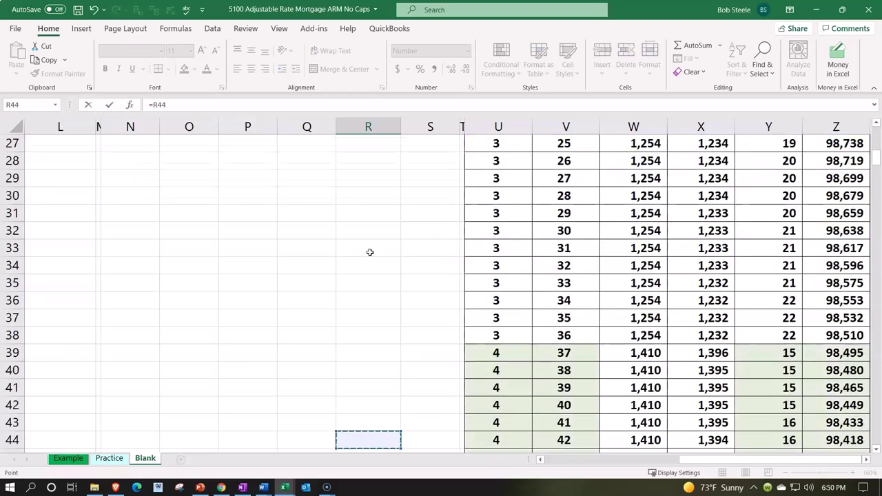
{"action": "key", "text": "Down"}
{"action": "key", "text": "Down"}
{"action": "key", "text": "Down"}
{"action": "key", "text": "Down"}
{"action": "key", "text": "Down"}
{"action": "key", "text": "Right"}
{"action": "key", "text": "Right"}
{"action": "key", "text": "Right"}
{"action": "key", "text": "Right"}
{"action": "key", "text": "Right"}
{"action": "key", "text": "Right"}
{"action": "key", "text": "Right"}
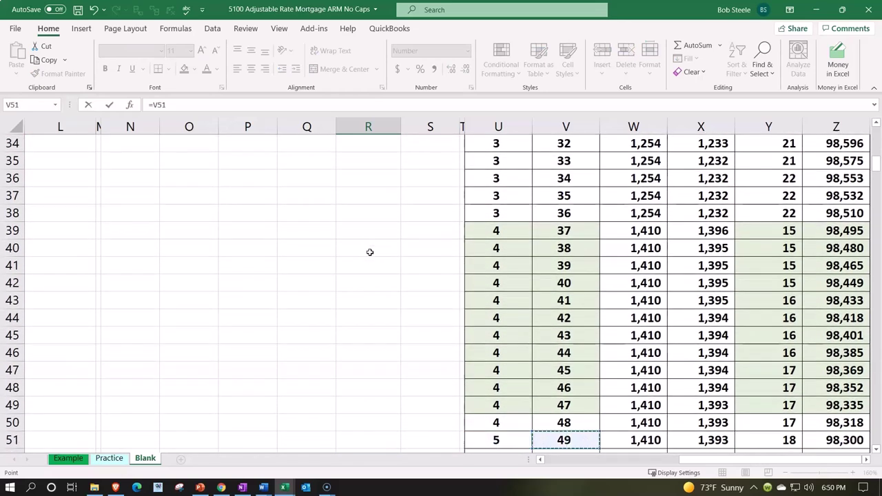
{"action": "key", "text": "Up"}
{"action": "key", "text": "Up"}
{"action": "key", "text": "Right"}
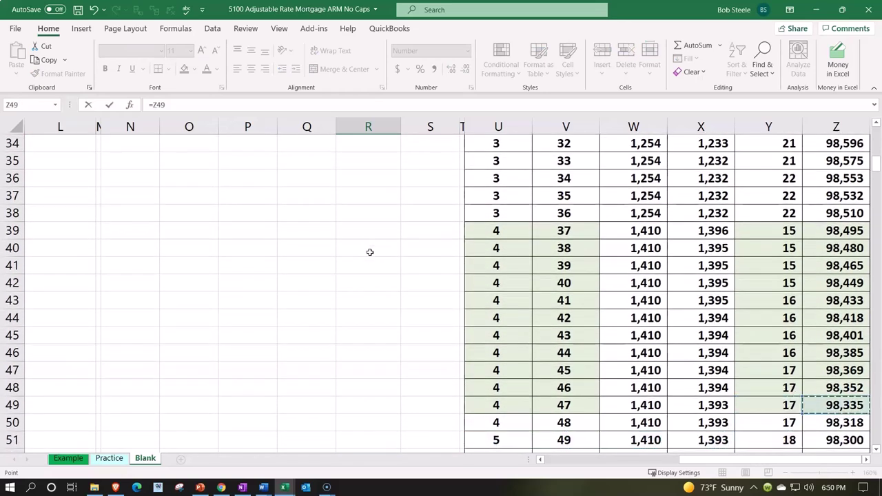
{"action": "key", "text": "Return"}
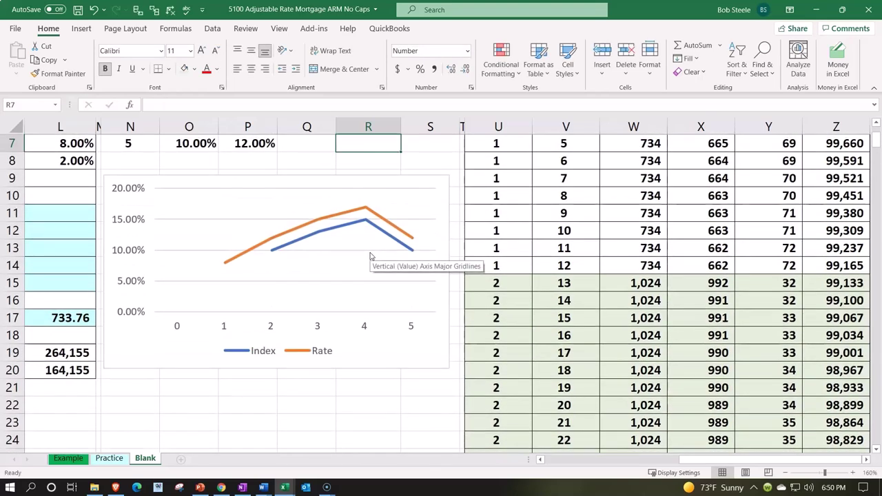
Shade the month 48 row, U50:Z50, with the same light green fill as the other year 4 rows
{"action": "scroll", "coordinate": [577, 306], "scroll_direction": "down", "scroll_amount": 10}
{"action": "scroll", "coordinate": [576, 307], "scroll_direction": "down", "scroll_amount": 2}
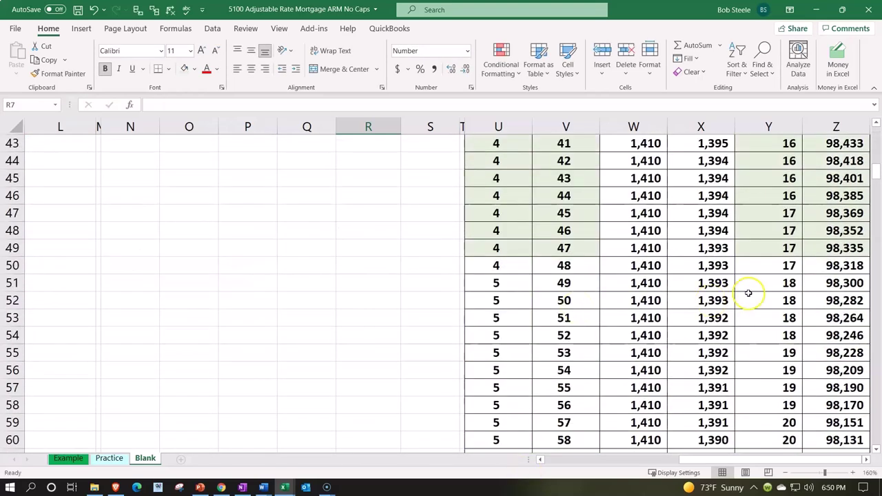
{"action": "left_click_drag", "start_coordinate": [528, 266], "coordinate": [810, 264]}
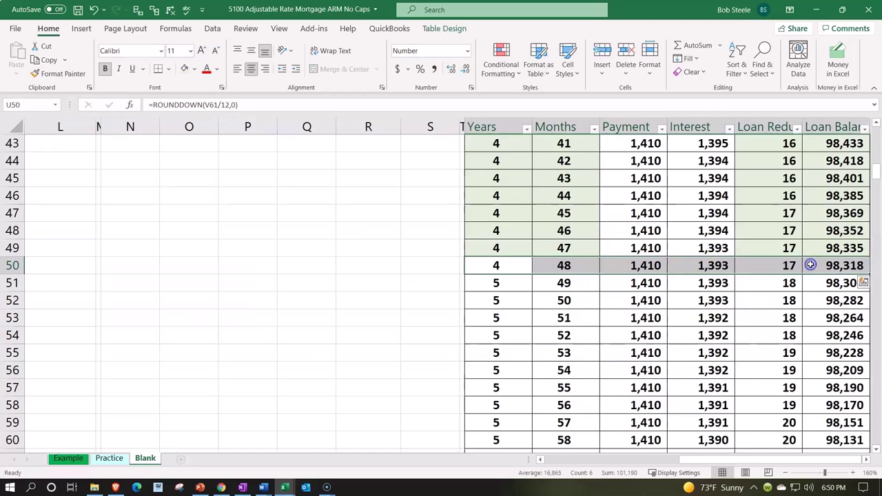
{"action": "right_click", "coordinate": [811, 265]}
{"action": "left_click", "coordinate": [707, 98]}
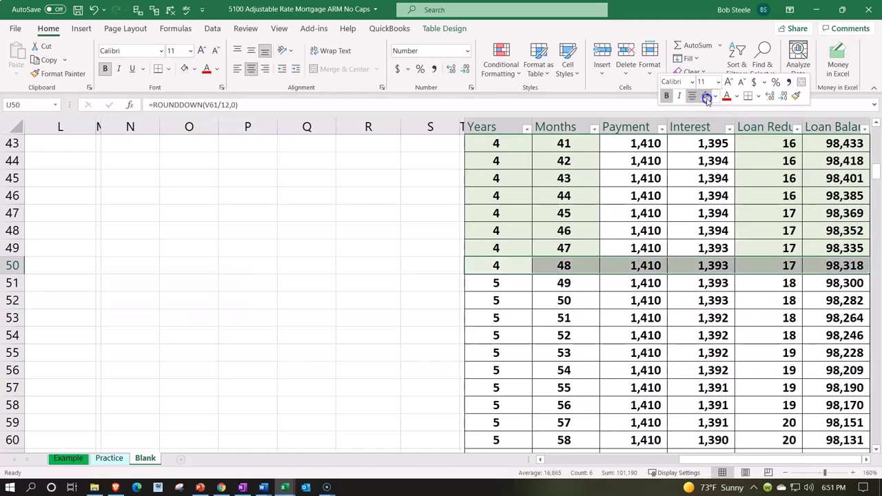
Relink the year 4 balance in R6 to the month 48 loan balance with =Z50, keeping whole-number display
{"action": "scroll", "coordinate": [437, 261], "scroll_direction": "up", "scroll_amount": 14}
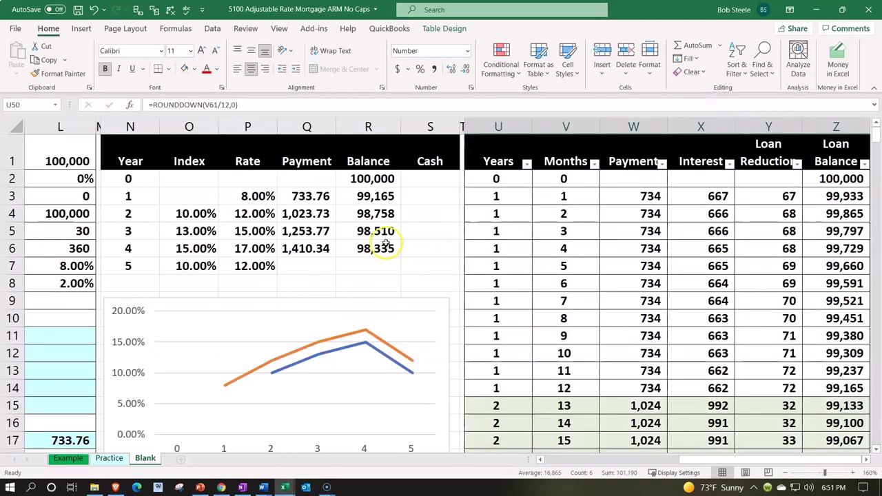
{"action": "left_click", "coordinate": [386, 242]}
{"action": "type", "text": "="}
{"action": "key", "text": "Down"}
{"action": "key", "text": "Down"}
{"action": "key", "text": "Down"}
{"action": "key", "text": "Down"}
{"action": "key", "text": "Down"}
{"action": "key", "text": "Down"}
{"action": "key", "text": "Down"}
{"action": "key", "text": "Down"}
{"action": "key", "text": "Down"}
{"action": "key", "text": "Down"}
{"action": "key", "text": "Down"}
{"action": "key", "text": "Down"}
{"action": "key", "text": "Down"}
{"action": "key", "text": "Down"}
{"action": "key", "text": "Down"}
{"action": "key", "text": "Down"}
{"action": "key", "text": "Down"}
{"action": "key", "text": "Down"}
{"action": "key", "text": "Down"}
{"action": "key", "text": "Down"}
{"action": "key", "text": "Down"}
{"action": "key", "text": "Down"}
{"action": "key", "text": "Down"}
{"action": "key", "text": "Down"}
{"action": "key", "text": "Down"}
{"action": "key", "text": "Down"}
{"action": "key", "text": "Down"}
{"action": "key", "text": "Down"}
{"action": "key", "text": "Down"}
{"action": "key", "text": "Down"}
{"action": "key", "text": "Down"}
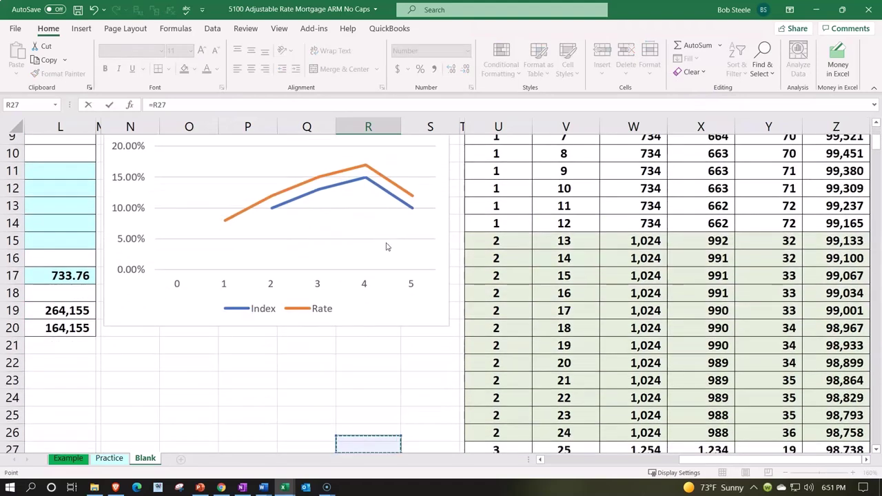
{"action": "key", "text": "Down"}
{"action": "key", "text": "Down"}
{"action": "key", "text": "Down"}
{"action": "key", "text": "Down"}
{"action": "key", "text": "Down"}
{"action": "key", "text": "Down"}
{"action": "key", "text": "Down"}
{"action": "key", "text": "Down"}
{"action": "key", "text": "Down"}
{"action": "key", "text": "Down"}
{"action": "key", "text": "Down"}
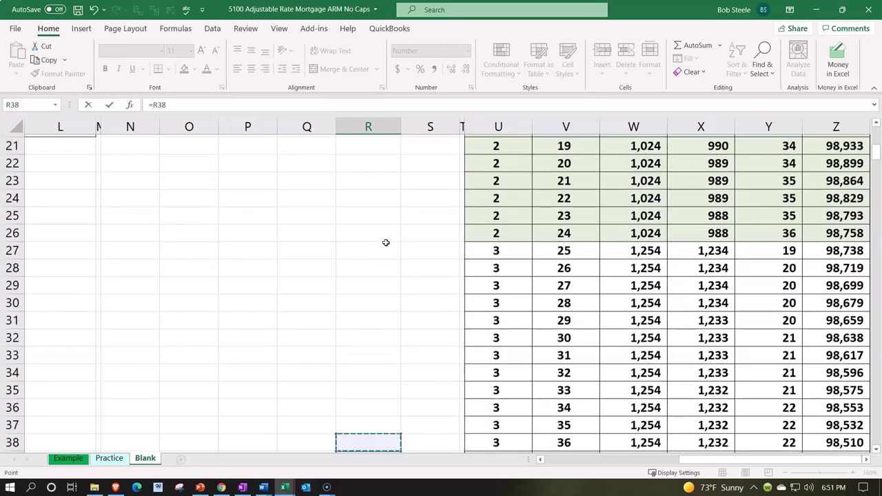
{"action": "key", "text": "Down"}
{"action": "key", "text": "Down"}
{"action": "key", "text": "Down"}
{"action": "key", "text": "Down"}
{"action": "key", "text": "Down"}
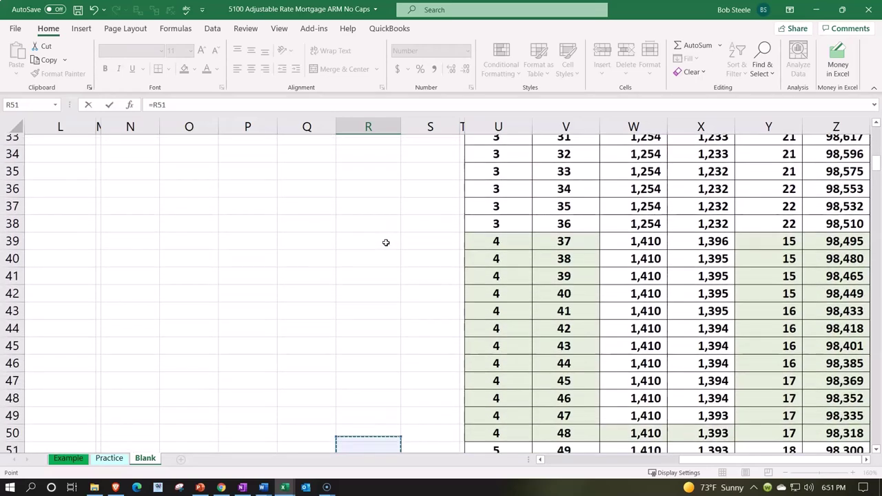
{"action": "key", "text": "Right"}
{"action": "key", "text": "Right"}
{"action": "key", "text": "Right"}
{"action": "key", "text": "Right"}
{"action": "key", "text": "Right"}
{"action": "key", "text": "Right"}
{"action": "key", "text": "Right"}
{"action": "key", "text": "Right"}
{"action": "key", "text": "Up"}
{"action": "key", "text": "Up"}
{"action": "key", "text": "Up"}
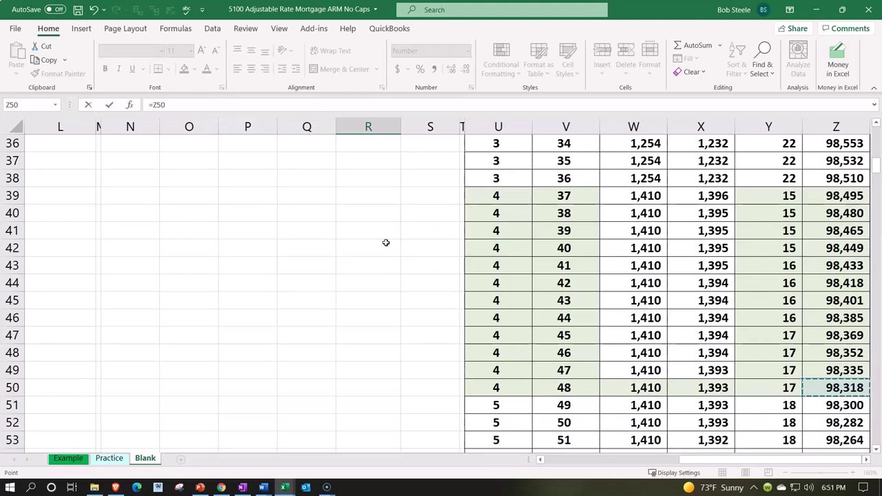
{"action": "key", "text": "Return"}
{"action": "key", "text": "Up"}
{"action": "key", "text": "Up"}
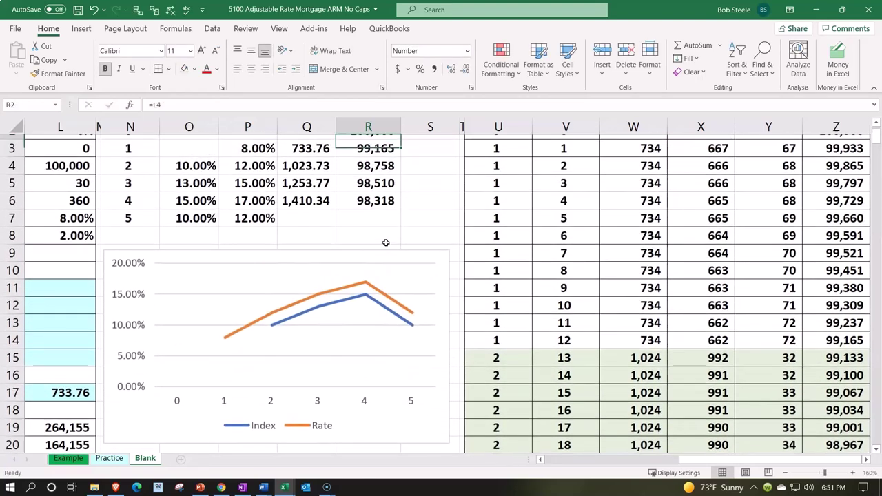
{"action": "key", "text": "Down"}
{"action": "scroll", "coordinate": [386, 243], "scroll_direction": "up", "scroll_amount": 1}
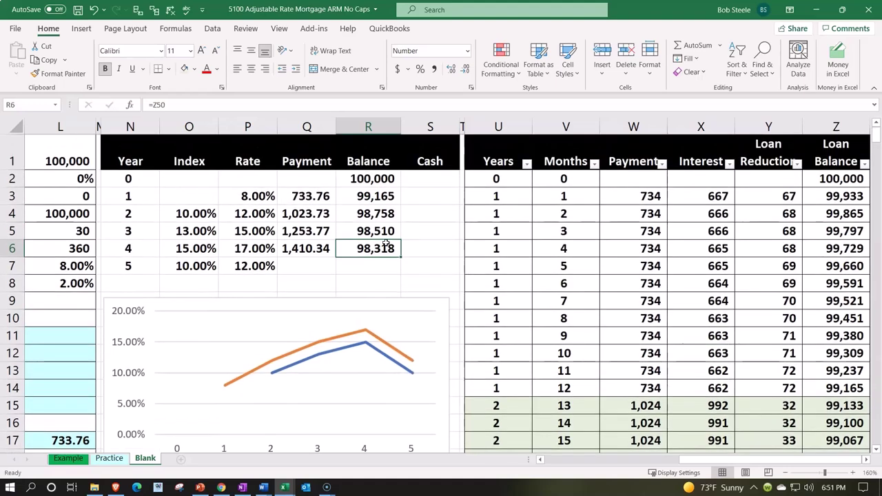
{"action": "left_click", "coordinate": [449, 69]}
{"action": "left_click", "coordinate": [463, 70]}
Calculate the year 5 payment in Q7 with =-PMT(P7/12,(L5-N7+1)*12,R6)
{"action": "left_click", "coordinate": [302, 265]}
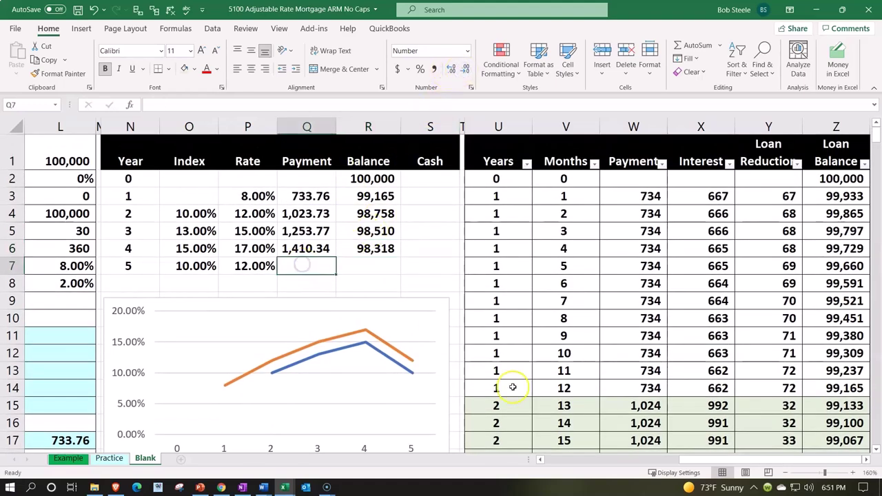
{"action": "type", "text": "="}
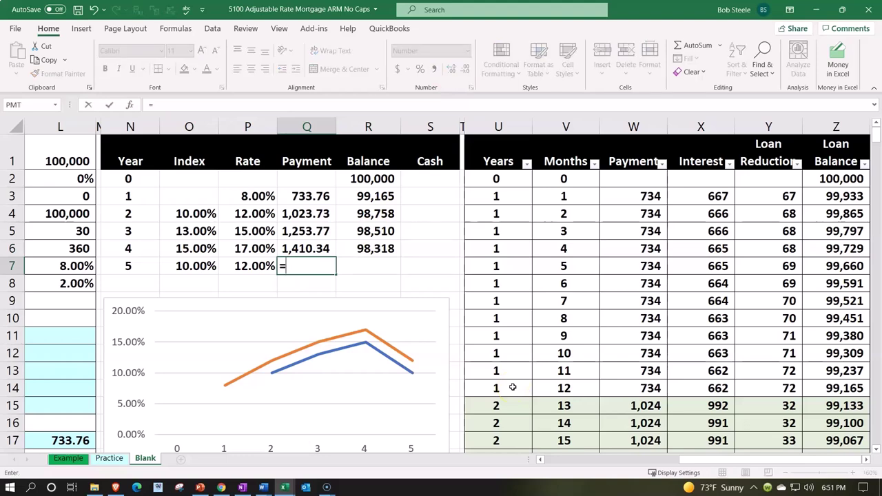
{"action": "type", "text": "-pmt("}
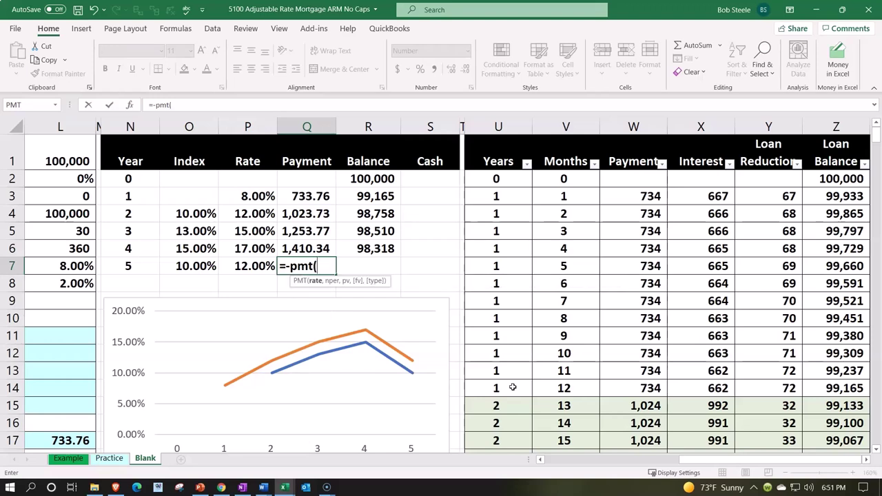
{"action": "key", "text": "Left"}
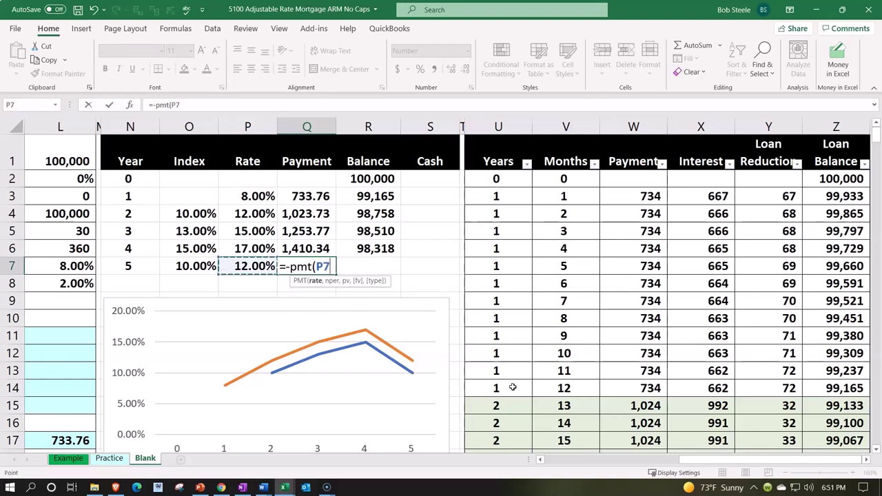
{"action": "type", "text": "/12,("}
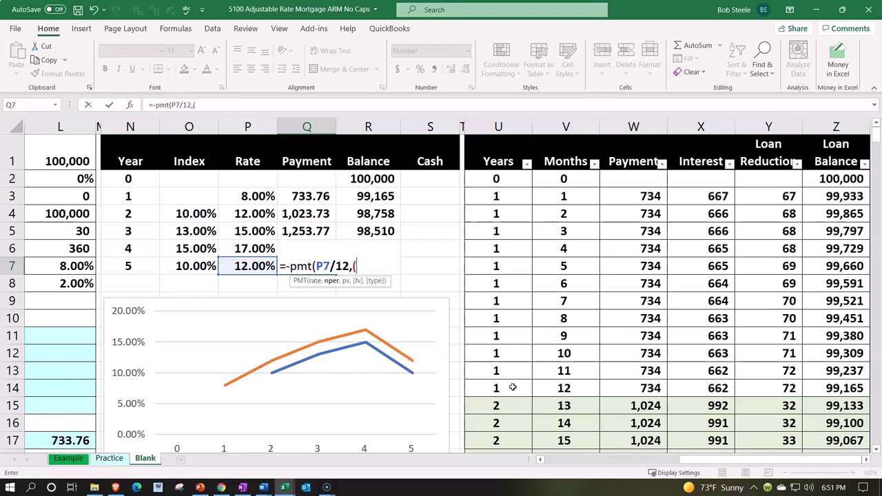
{"action": "key", "text": "Left"}
{"action": "key", "text": "Left"}
{"action": "key", "text": "Left"}
{"action": "key", "text": "Left"}
{"action": "key", "text": "Left"}
{"action": "key", "text": "Up"}
{"action": "key", "text": "Up"}
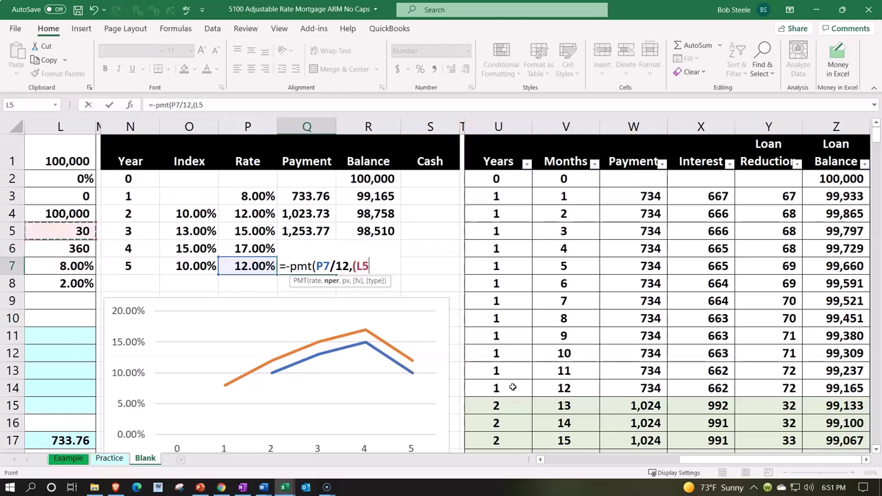
{"action": "type", "text": "-"}
{"action": "key", "text": "Left"}
{"action": "key", "text": "Left"}
{"action": "key", "text": "Left"}
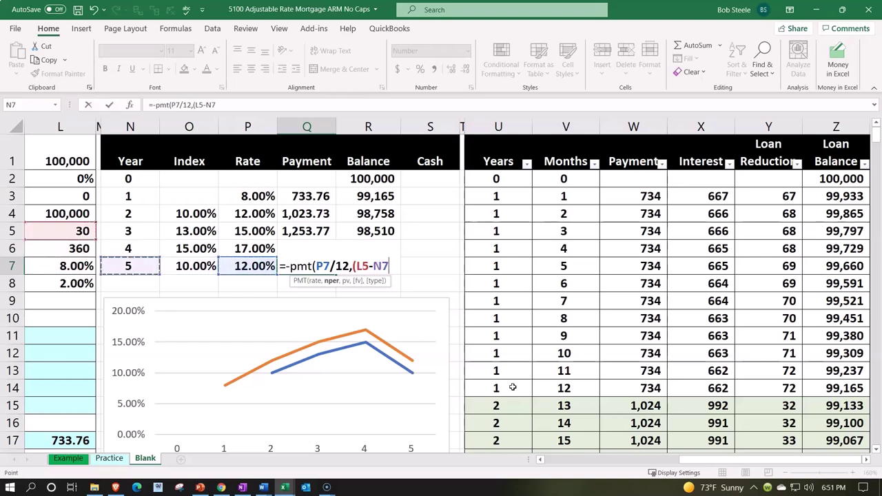
{"action": "type", "text": "+1)*12,"}
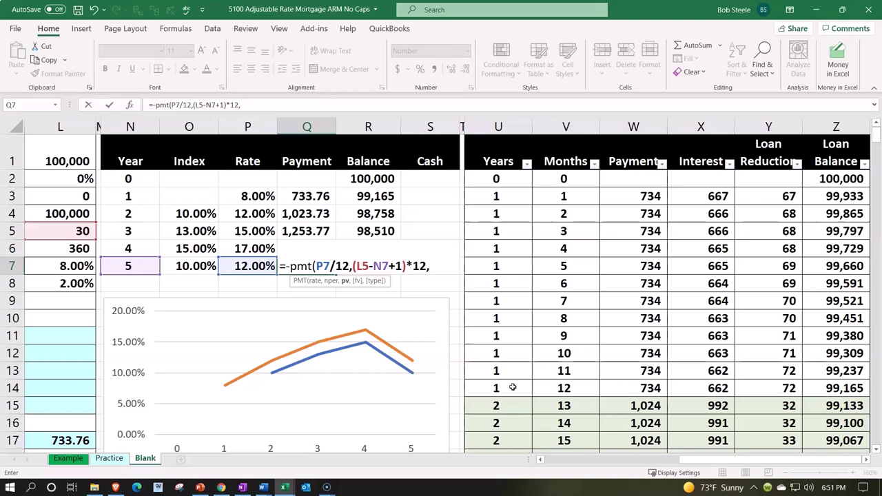
{"action": "key", "text": "Up"}
{"action": "key", "text": "Right"}
{"action": "key", "text": "Return"}
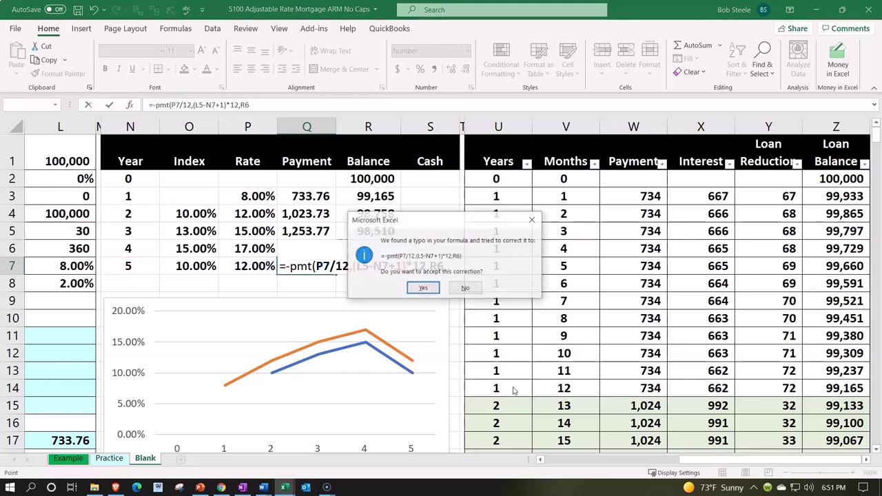
{"action": "key", "text": "Return"}
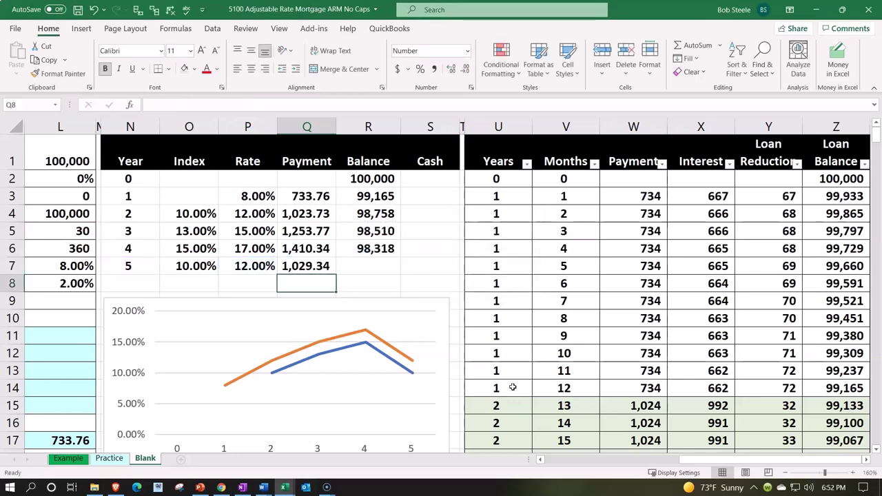
Shade the year 6 rows of the amortization table, U63:Z74, with the same light green fill
{"action": "key", "text": "Right"}
{"action": "key", "text": "Right"}
{"action": "key", "text": "Right"}
{"action": "key", "text": "Right"}
{"action": "key", "text": "Down"}
{"action": "key", "text": "Down"}
{"action": "key", "text": "Down"}
{"action": "key", "text": "Down"}
{"action": "key", "text": "Down"}
{"action": "key", "text": "Down"}
{"action": "key", "text": "Down"}
{"action": "key", "text": "Down"}
{"action": "key", "text": "Down"}
{"action": "key", "text": "Down"}
{"action": "key", "text": "Down"}
{"action": "key", "text": "Down"}
{"action": "key", "text": "Down"}
{"action": "key", "text": "Down"}
{"action": "key", "text": "Down"}
{"action": "key", "text": "Down"}
{"action": "key", "text": "Down"}
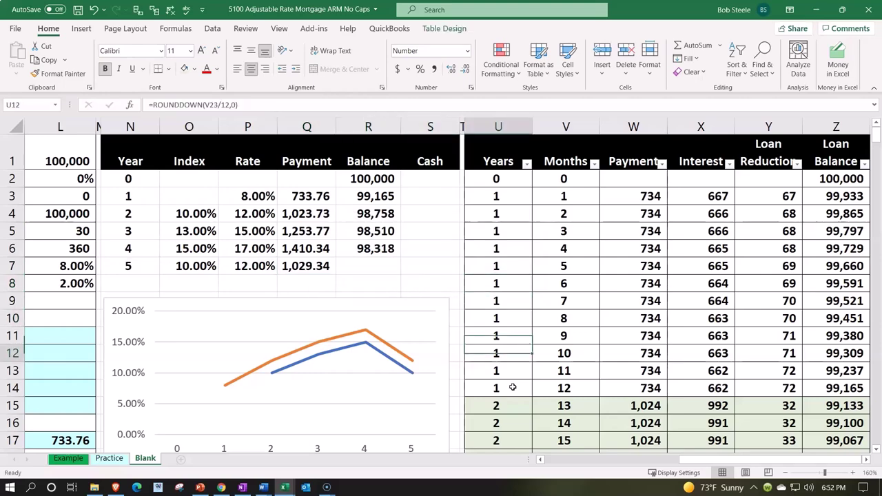
{"action": "key", "text": "Down"}
{"action": "key", "text": "Down"}
{"action": "key", "text": "Down"}
{"action": "key", "text": "Down"}
{"action": "key", "text": "Down"}
{"action": "key", "text": "Down"}
{"action": "key", "text": "Down"}
{"action": "key", "text": "Down"}
{"action": "key", "text": "Down"}
{"action": "key", "text": "Down"}
{"action": "key", "text": "Down"}
{"action": "key", "text": "Down"}
{"action": "key", "text": "Down"}
{"action": "key", "text": "Down"}
{"action": "key", "text": "Down"}
{"action": "key", "text": "Down"}
{"action": "key", "text": "Down"}
{"action": "key", "text": "Down"}
{"action": "key", "text": "Down"}
{"action": "key", "text": "Down"}
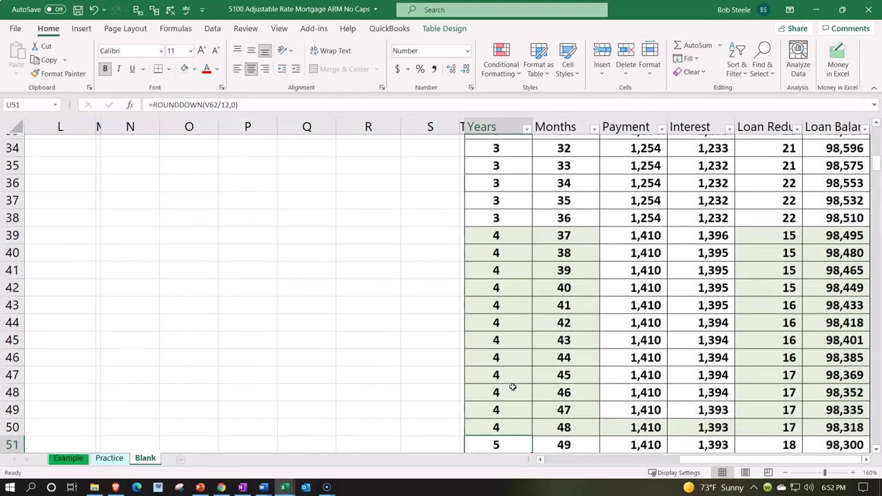
{"action": "key", "text": "Down"}
{"action": "key", "text": "Down"}
{"action": "key", "text": "Down"}
{"action": "key", "text": "Down"}
{"action": "key", "text": "Down"}
{"action": "key", "text": "Down"}
{"action": "key", "text": "Down"}
{"action": "key", "text": "Down"}
{"action": "key", "text": "Down"}
{"action": "key", "text": "Down"}
{"action": "key", "text": "Down"}
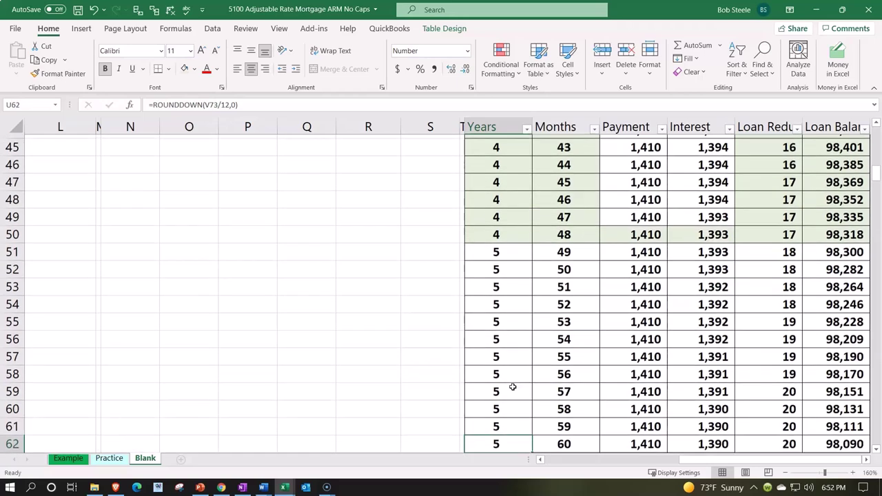
{"action": "key", "text": "Up"}
{"action": "key", "text": "Up"}
{"action": "key", "text": "Up"}
{"action": "key", "text": "Right"}
{"action": "key", "text": "Right"}
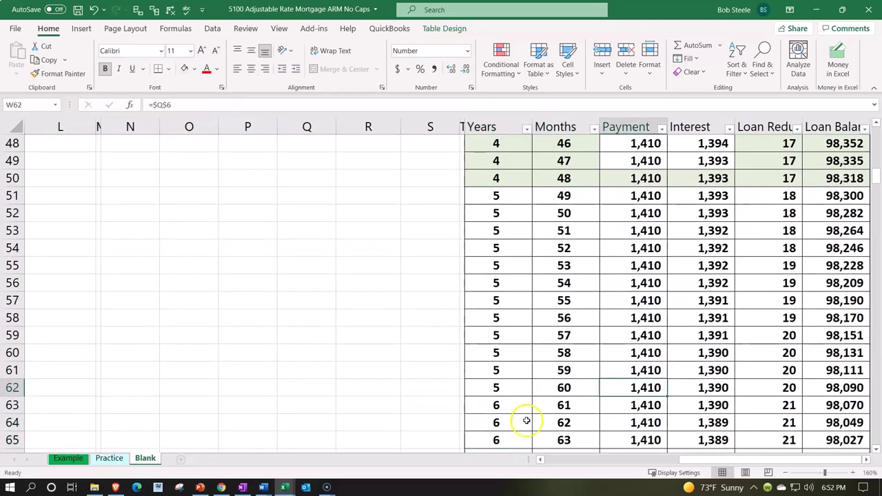
{"action": "left_click_drag", "start_coordinate": [522, 411], "coordinate": [811, 369]}
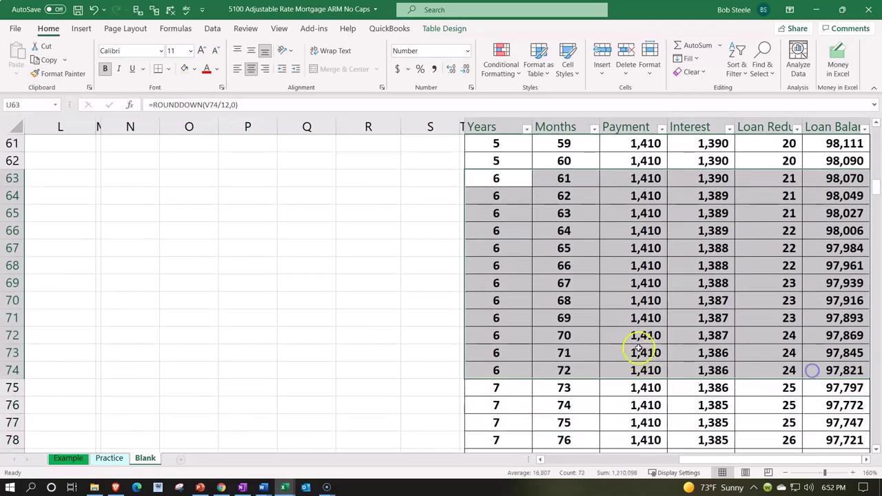
{"action": "right_click", "coordinate": [636, 310]}
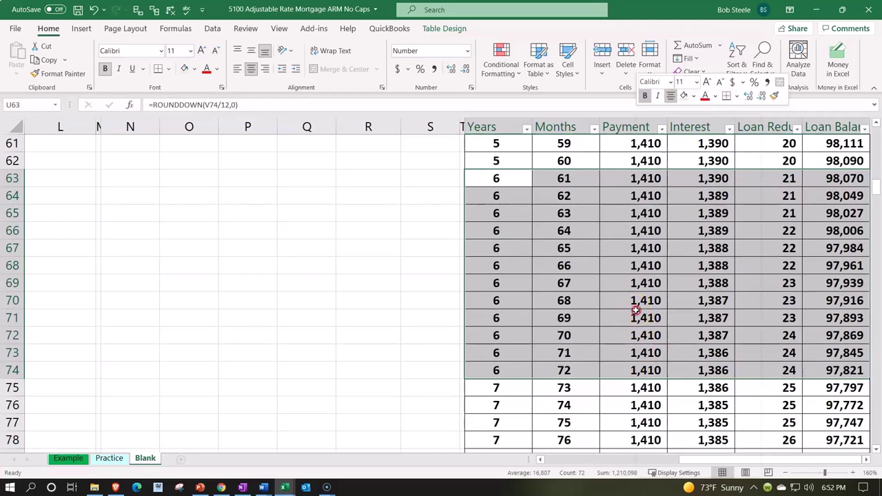
{"action": "left_click", "coordinate": [686, 98]}
{"action": "left_click", "coordinate": [651, 302]}
Link the month 49 payment in W51 to the year 5 payment with =$Q$7 and fill it down the rest of the Payment column
{"action": "scroll", "coordinate": [656, 307], "scroll_direction": "up", "scroll_amount": 5}
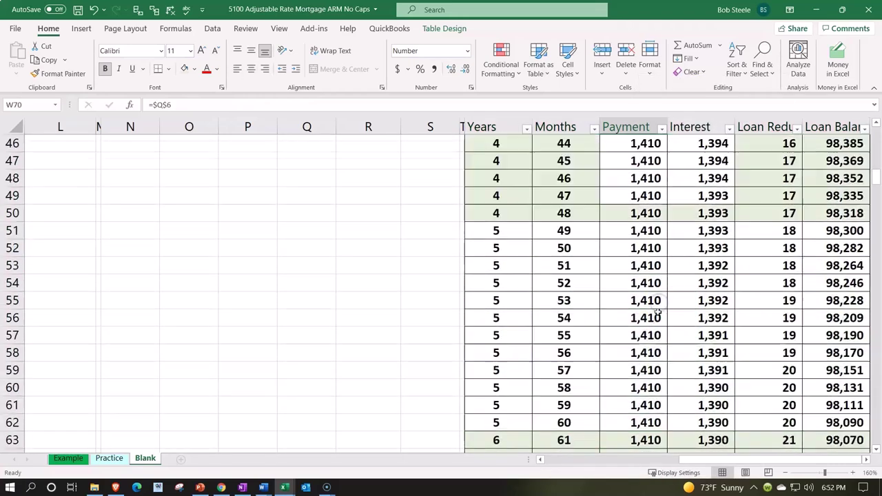
{"action": "left_click", "coordinate": [647, 230]}
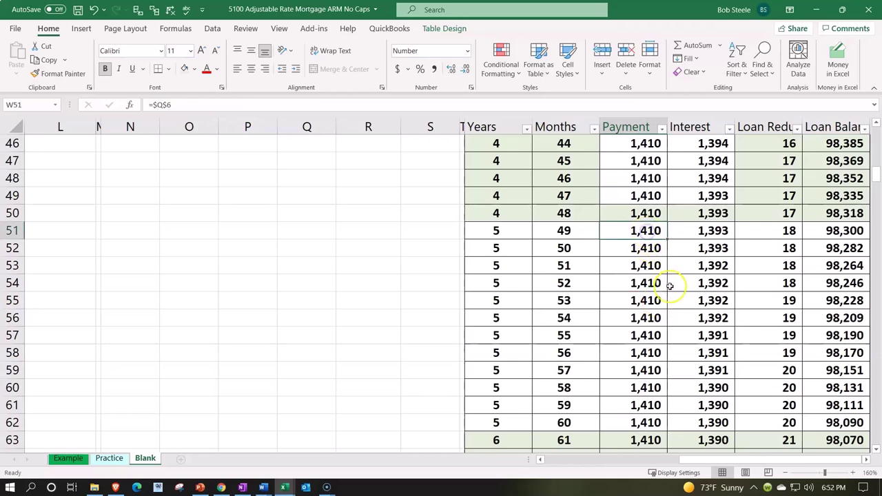
{"action": "type", "text": "="}
{"action": "key", "text": "Left"}
{"action": "key", "text": "Left"}
{"action": "key", "text": "Left"}
{"action": "key", "text": "Left"}
{"action": "key", "text": "Left"}
{"action": "key", "text": "Left"}
{"action": "key", "text": "Left"}
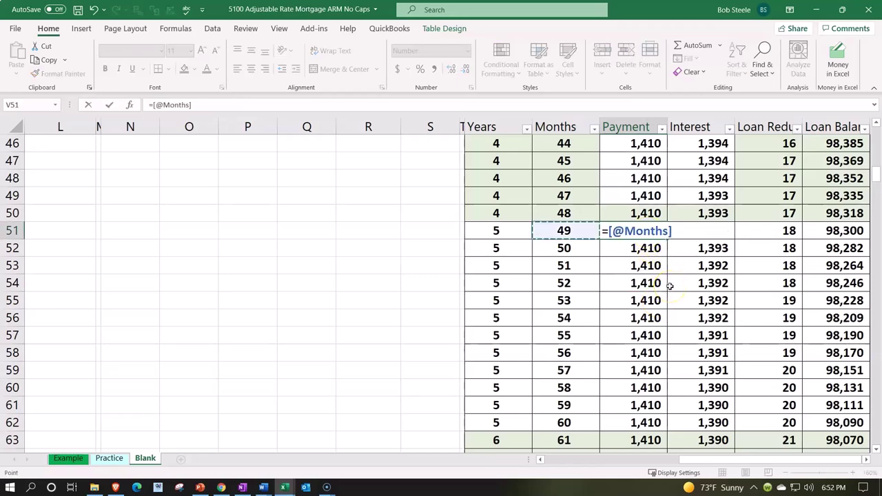
{"action": "key", "text": "Page_Up"}
{"action": "key", "text": "Page_Up"}
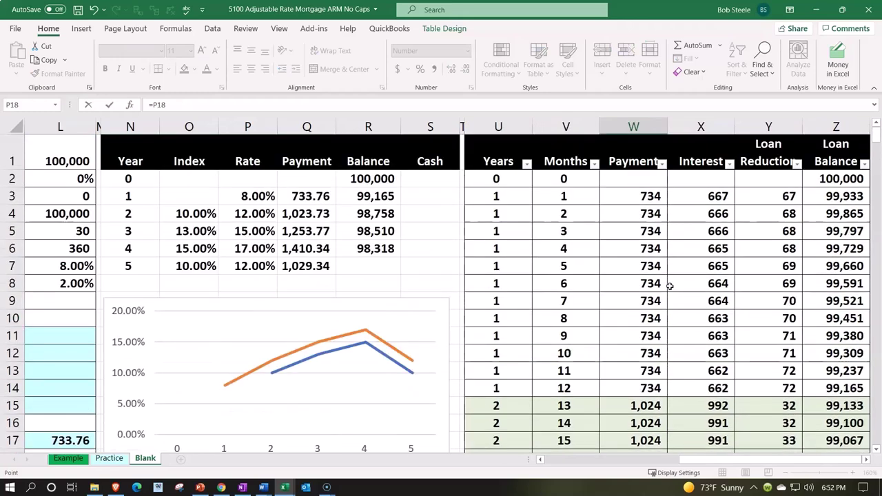
{"action": "left_click", "coordinate": [301, 268]}
{"action": "scroll", "coordinate": [530, 317], "scroll_direction": "down", "scroll_amount": 11}
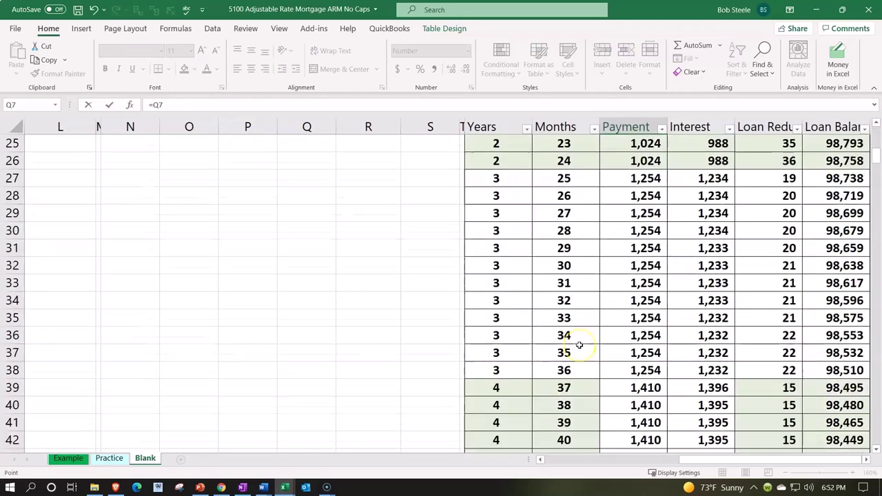
{"action": "scroll", "coordinate": [579, 345], "scroll_direction": "down", "scroll_amount": 3}
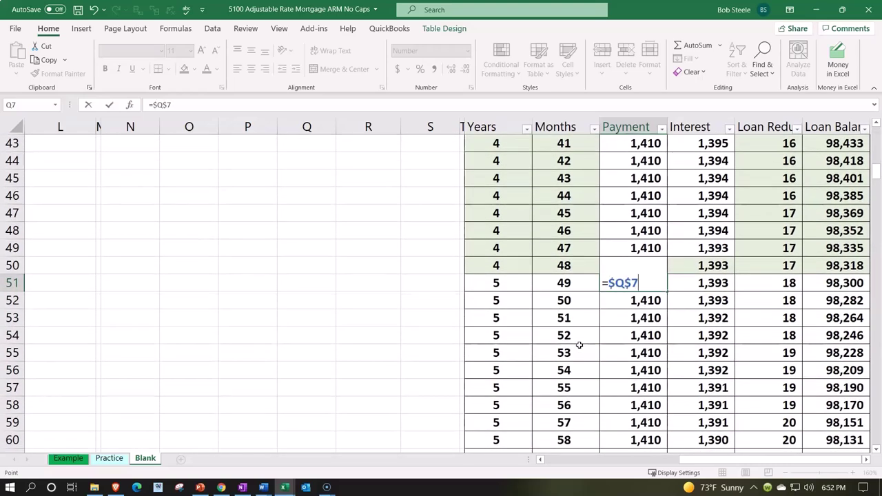
{"action": "key", "text": "Return"}
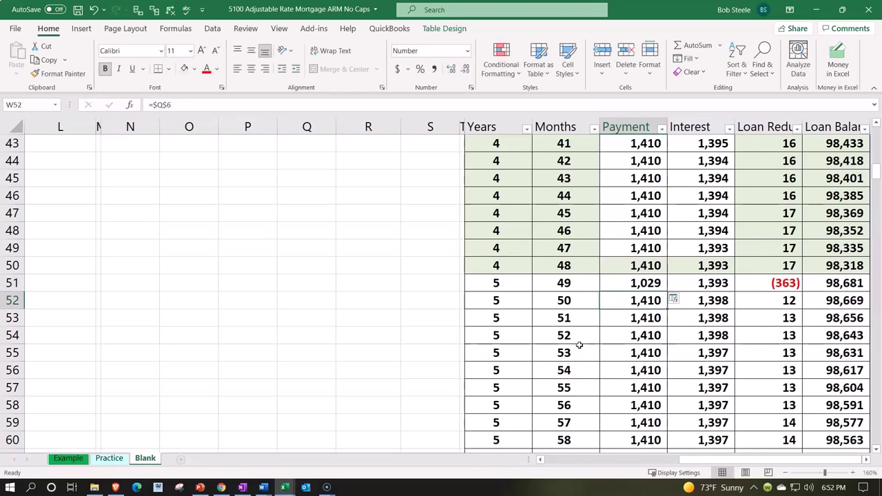
{"action": "left_click", "coordinate": [648, 281]}
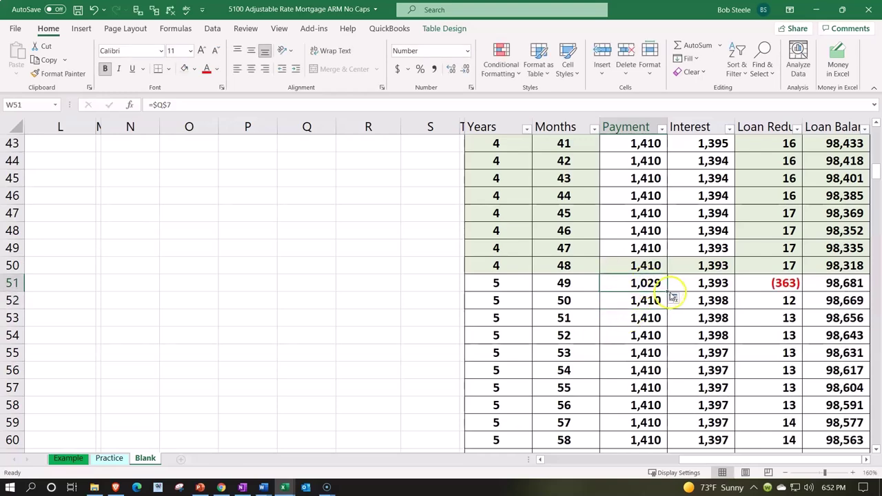
{"action": "double_click", "coordinate": [668, 290]}
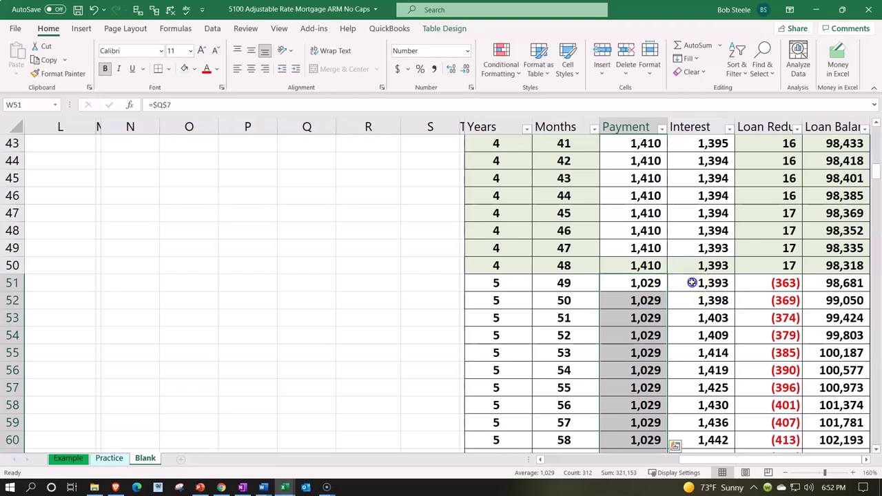
Change the month 49 interest in X51 to =Z50*$P$7/12 and fill it down the rest of the Interest column
{"action": "double_click", "coordinate": [692, 283]}
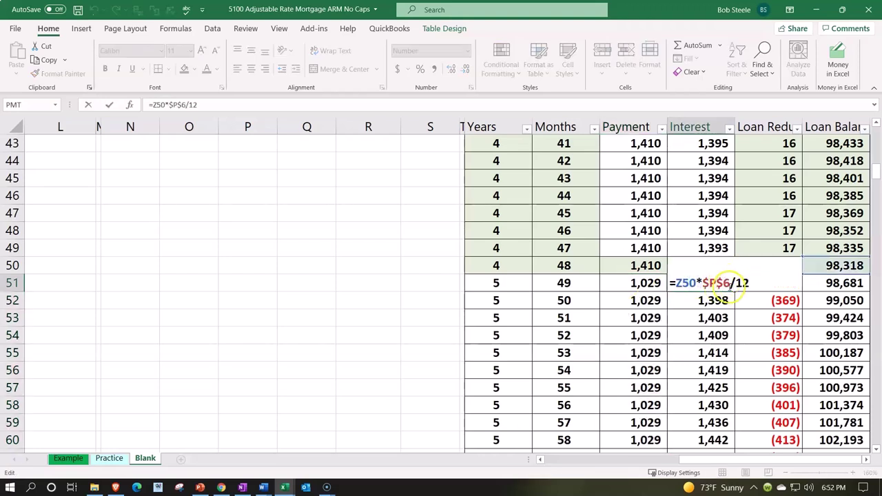
{"action": "key", "text": "BackSpace"}
{"action": "key", "text": "BackSpace"}
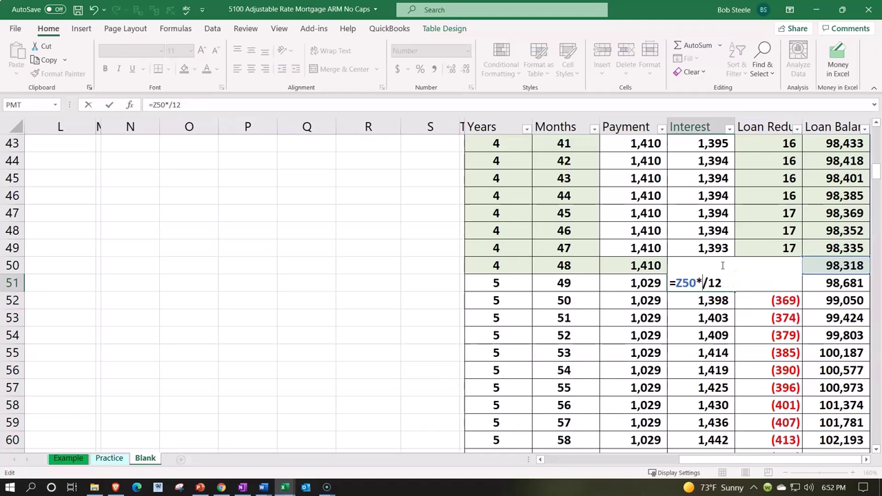
{"action": "scroll", "coordinate": [441, 274], "scroll_direction": "up", "scroll_amount": 12}
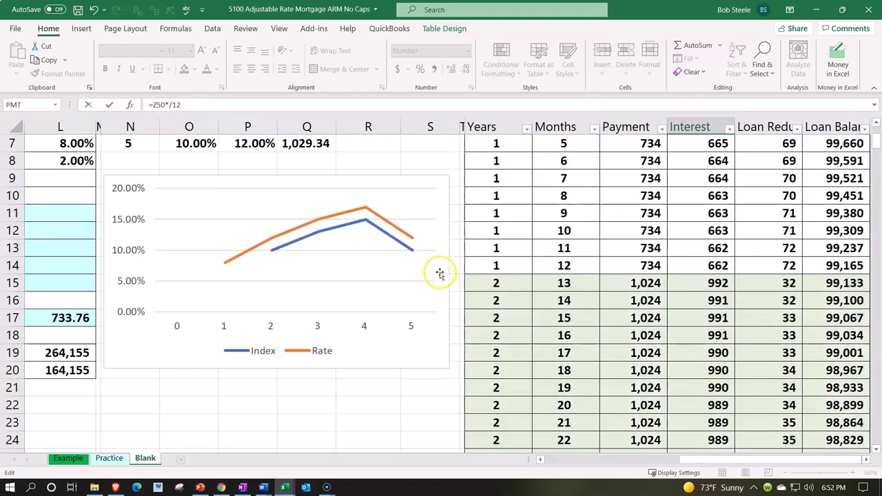
{"action": "scroll", "coordinate": [439, 275], "scroll_direction": "up", "scroll_amount": 2}
{"action": "left_click", "coordinate": [248, 265]}
{"action": "scroll", "coordinate": [568, 296], "scroll_direction": "down", "scroll_amount": 8}
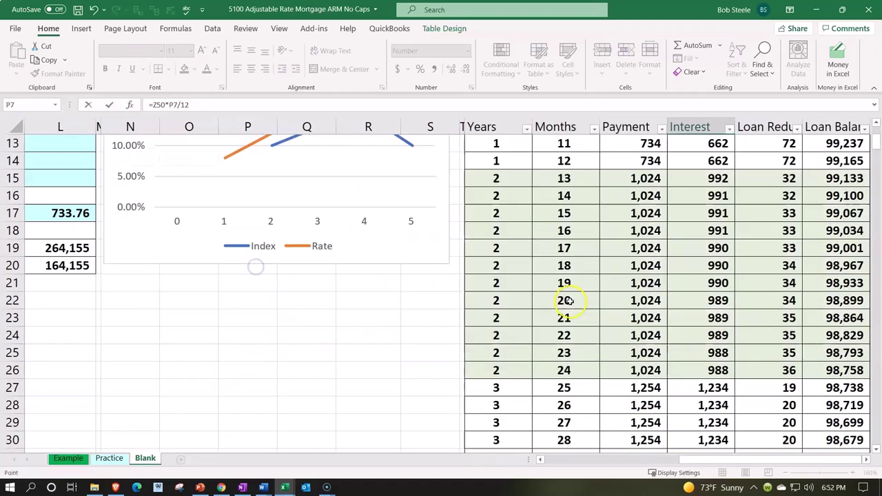
{"action": "scroll", "coordinate": [571, 301], "scroll_direction": "down", "scroll_amount": 6}
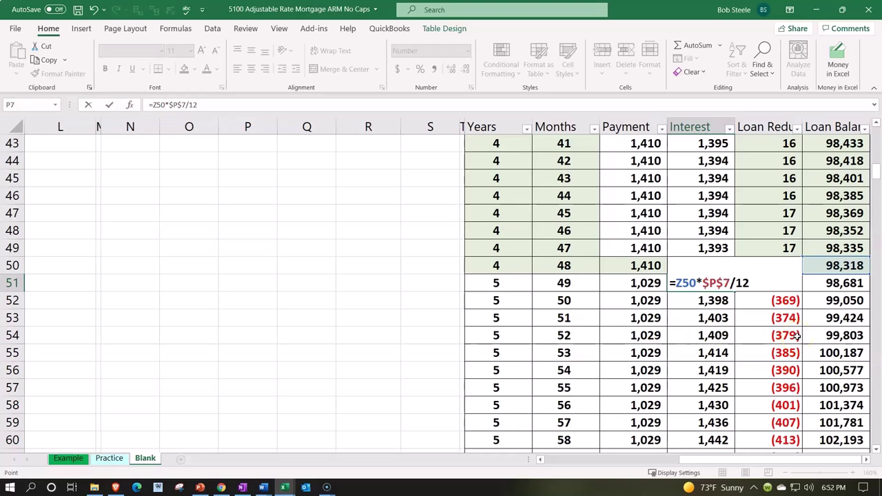
{"action": "key", "text": "ctrl+Return"}
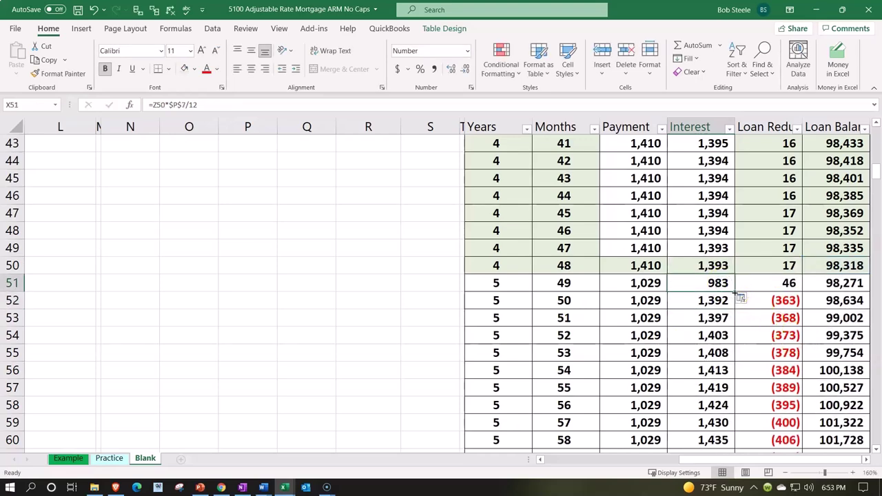
{"action": "double_click", "coordinate": [736, 295]}
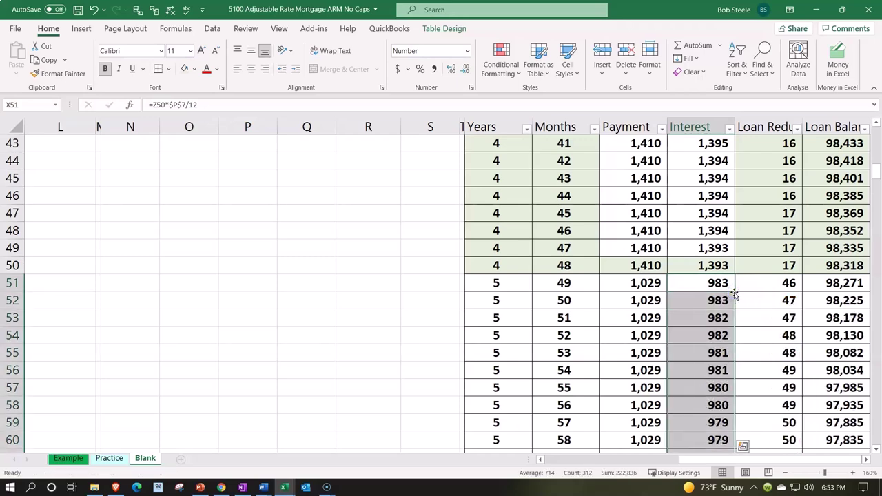
Check the final loan balance at month 360 in the amortization table
{"action": "scroll", "coordinate": [735, 294], "scroll_direction": "down", "scroll_amount": 20}
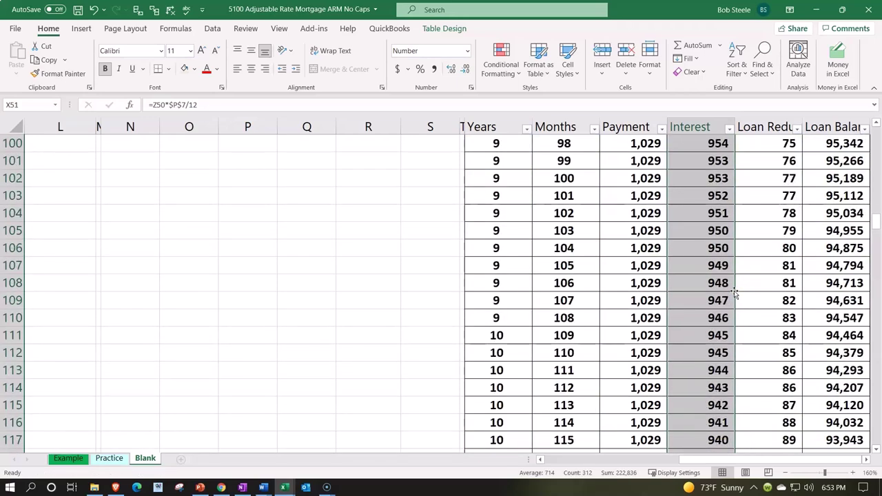
{"action": "scroll", "coordinate": [735, 294], "scroll_direction": "down", "scroll_amount": 20}
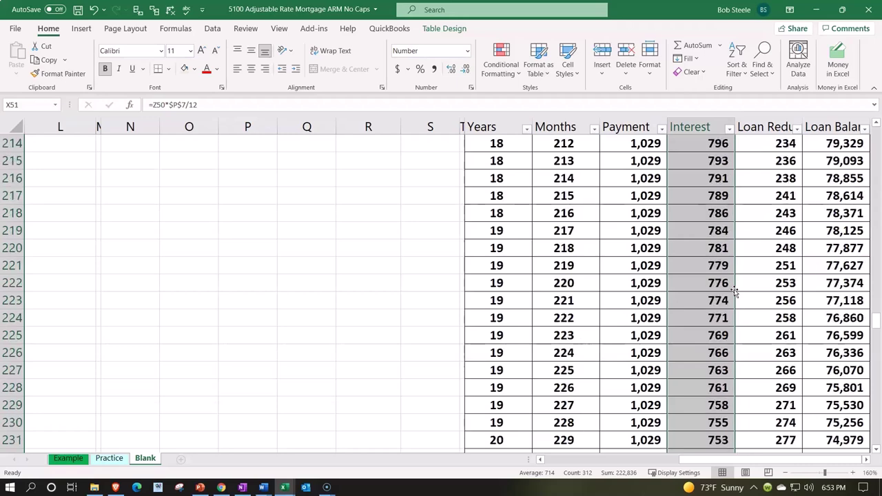
{"action": "scroll", "coordinate": [735, 294], "scroll_direction": "down", "scroll_amount": 20}
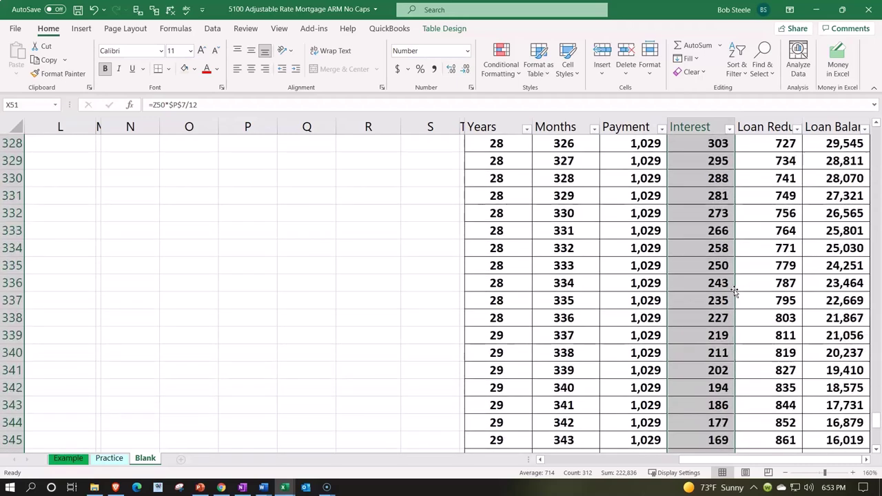
{"action": "scroll", "coordinate": [735, 293], "scroll_direction": "down", "scroll_amount": 6}
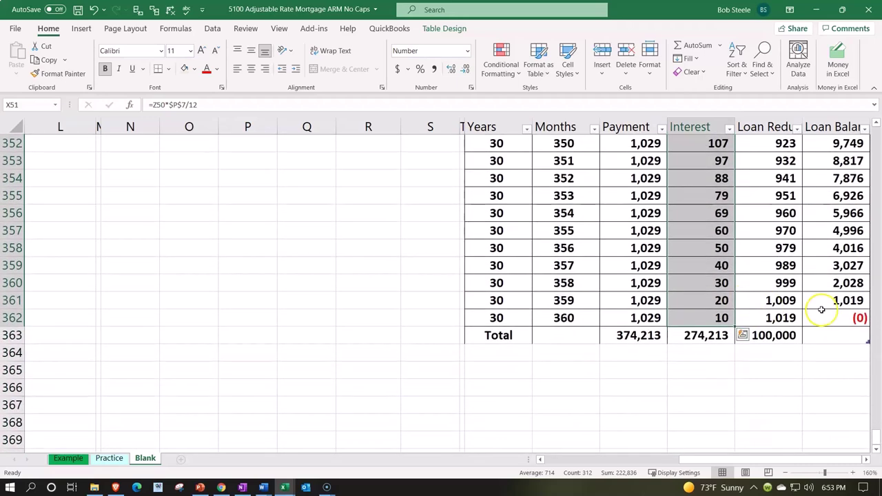
{"action": "left_click", "coordinate": [848, 317]}
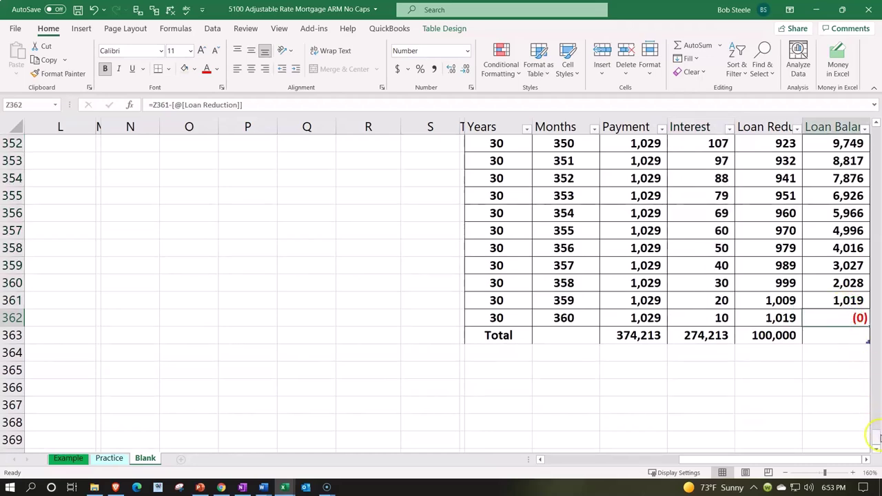
{"action": "left_click_drag", "start_coordinate": [873, 436], "coordinate": [872, 104]}
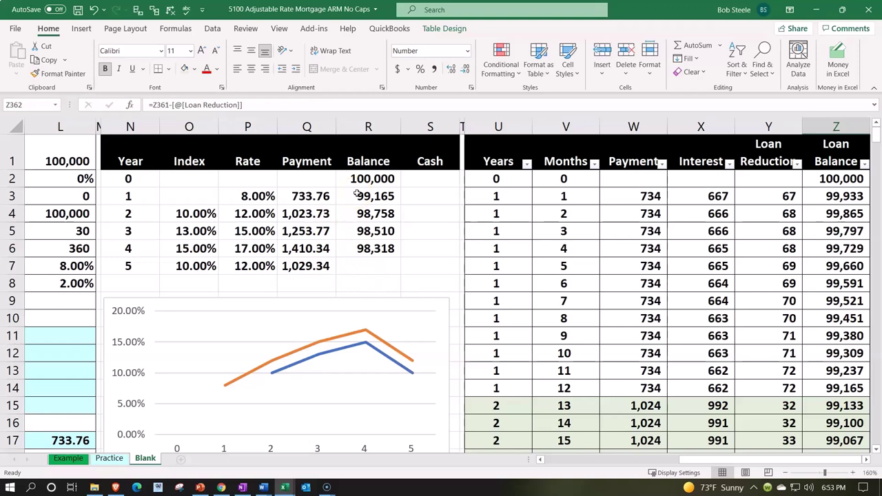
Clear the year 2 through year 5 payments in Q4:Q7
{"action": "left_click", "coordinate": [314, 215]}
{"action": "left_click_drag", "start_coordinate": [315, 215], "coordinate": [308, 265]}
{"action": "key", "text": "Delete"}
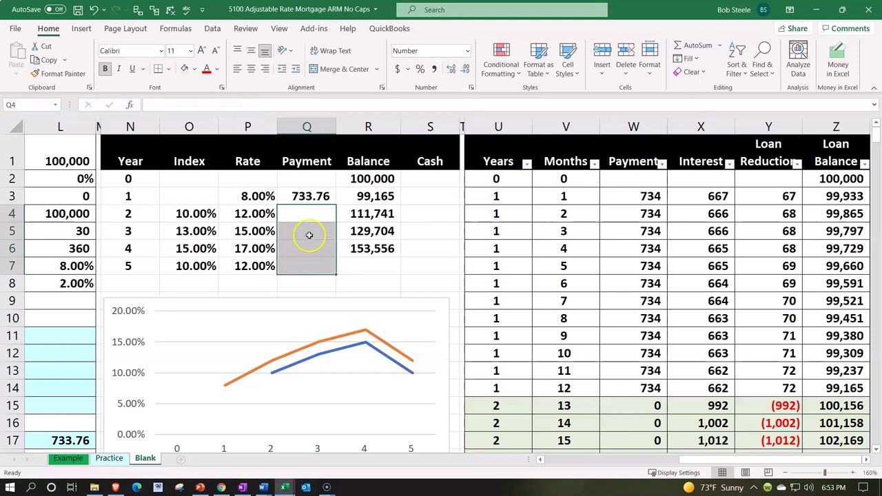
{"action": "left_click", "coordinate": [354, 197]}
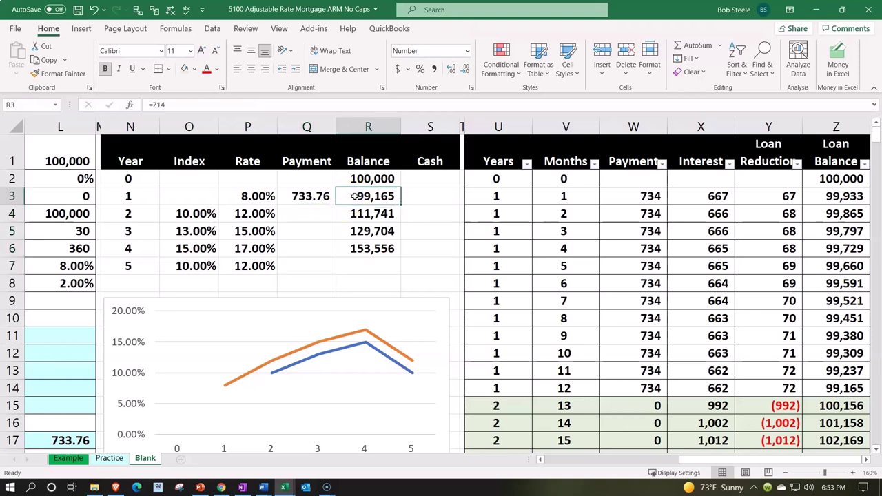
{"action": "key", "text": "Left"}
{"action": "key", "text": "Down"}
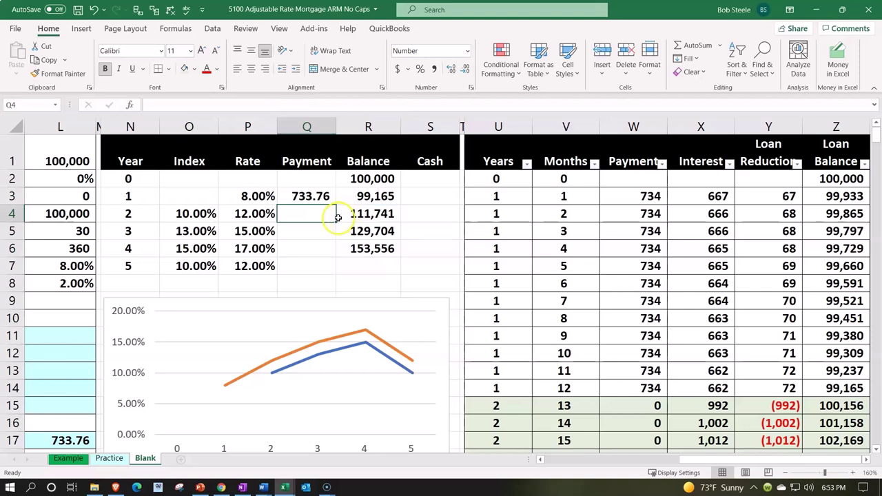
Review the year 1 payment formula in Q3, =-PMT(P3/12,($L$5-N3+1)*12,R2), and fill it down through year 5 in Q7
{"action": "double_click", "coordinate": [312, 196]}
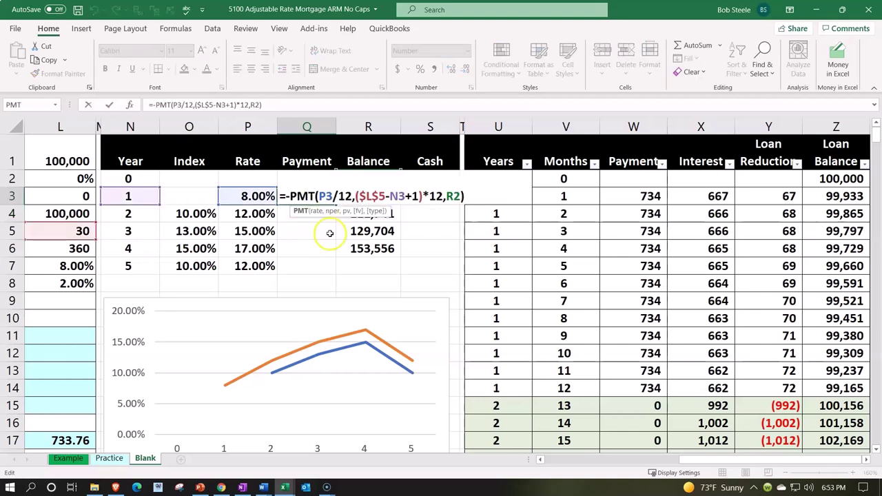
{"action": "left_click", "coordinate": [309, 197]}
{"action": "left_click", "coordinate": [349, 196]}
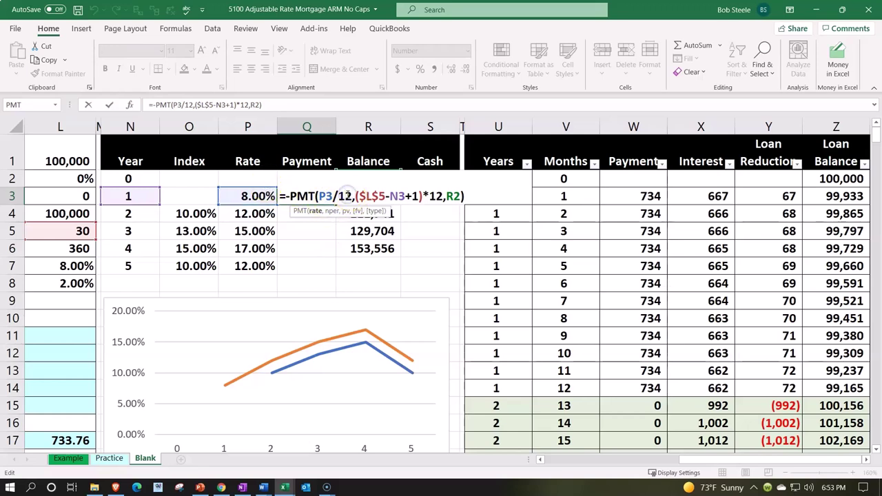
{"action": "left_click", "coordinate": [373, 196]}
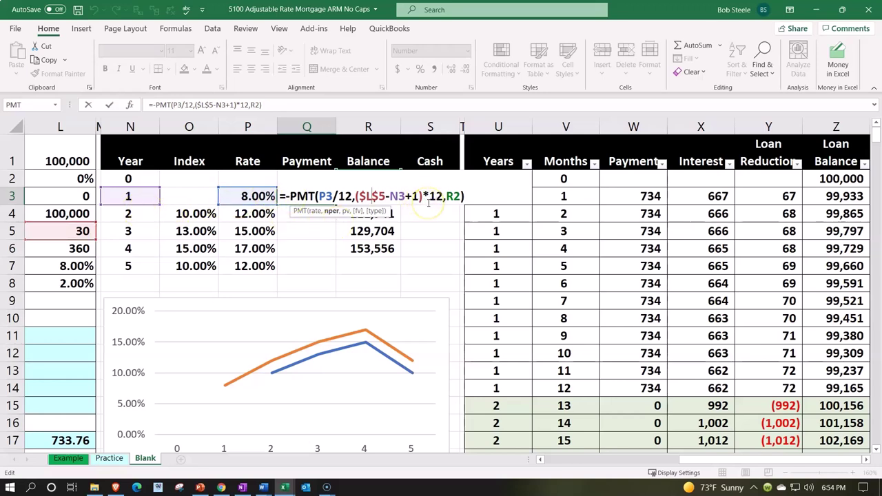
{"action": "left_click", "coordinate": [453, 197]}
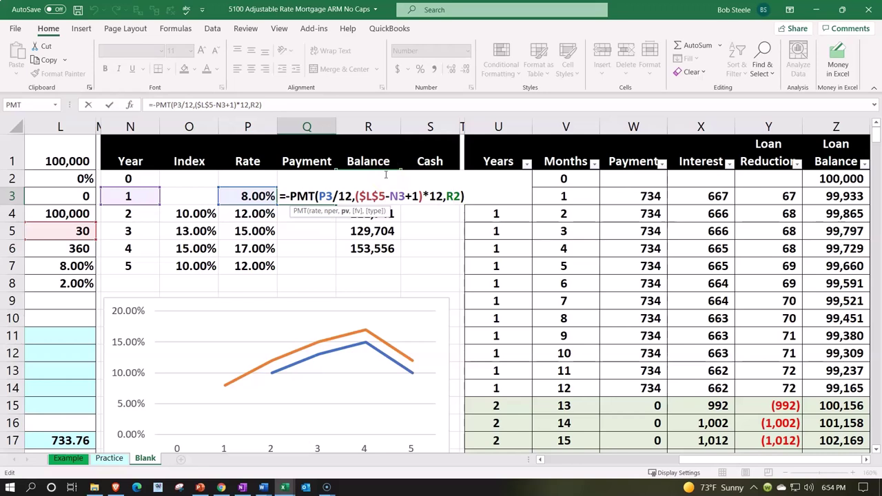
{"action": "key", "text": "Return"}
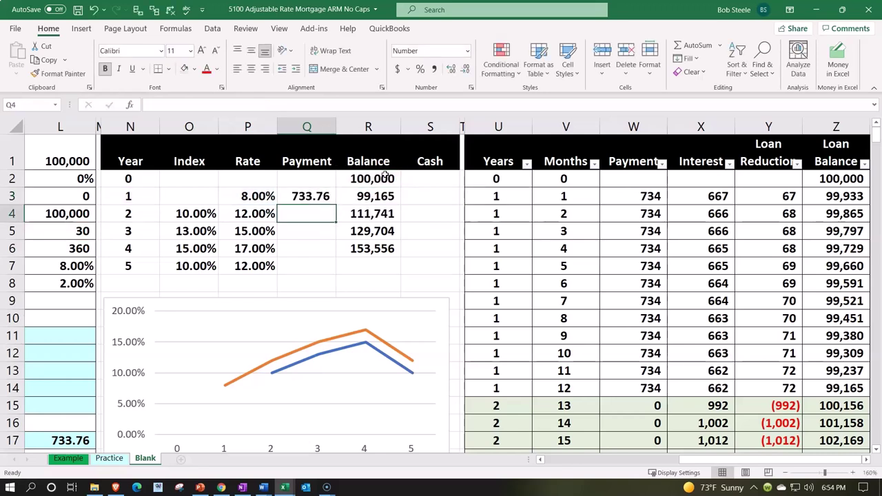
{"action": "left_click", "coordinate": [322, 197]}
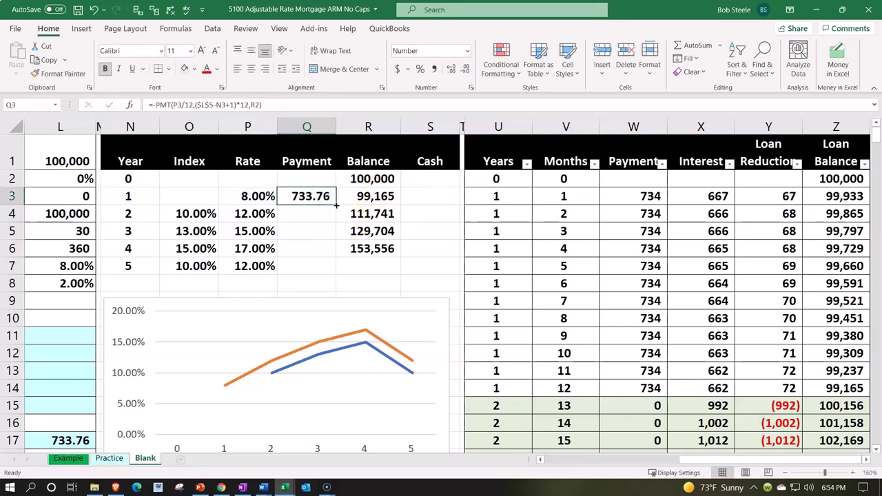
{"action": "left_click_drag", "start_coordinate": [337, 205], "coordinate": [330, 269]}
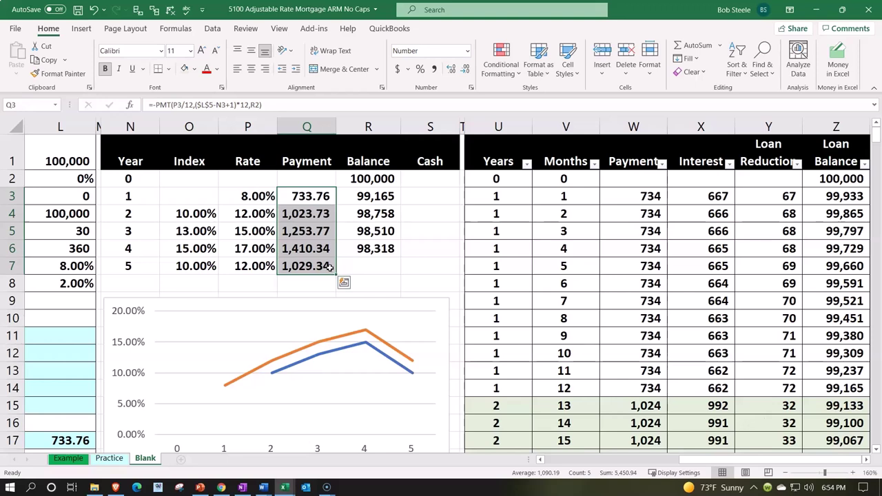
{"action": "left_click", "coordinate": [341, 248]}
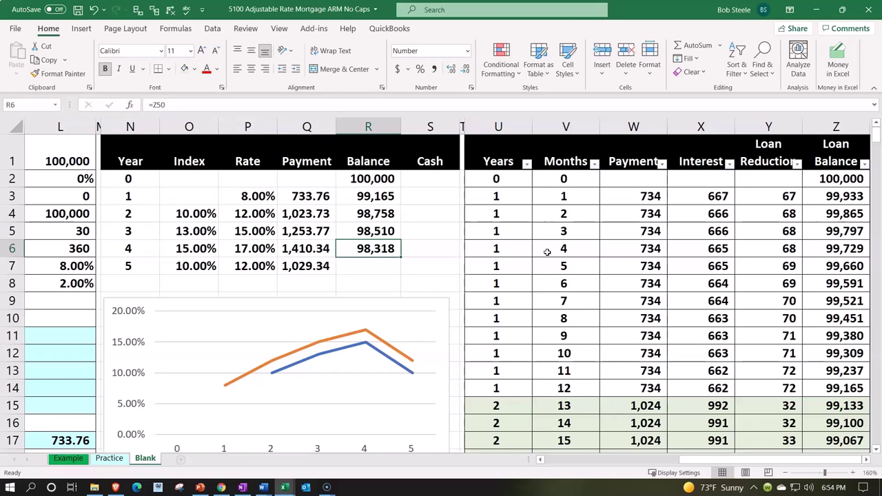
{"action": "left_click_drag", "start_coordinate": [138, 180], "coordinate": [434, 270]}
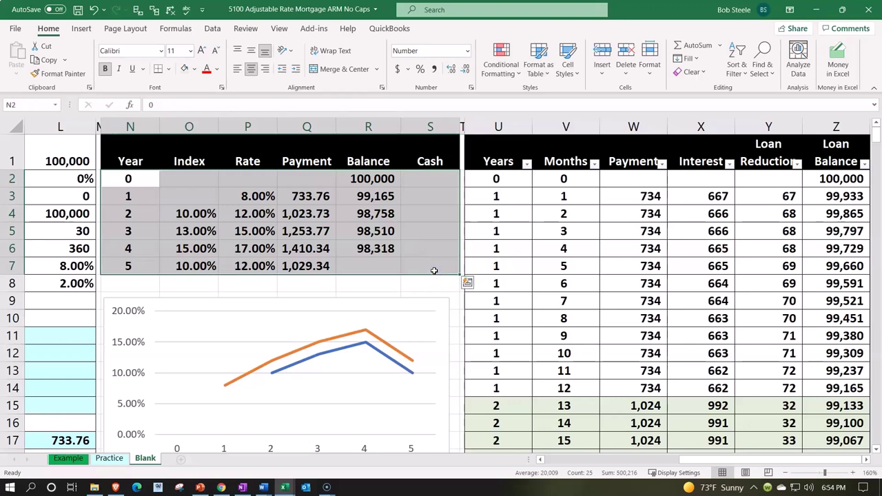
{"action": "left_click", "coordinate": [379, 198]}
{"action": "left_click_drag", "start_coordinate": [379, 198], "coordinate": [372, 248]}
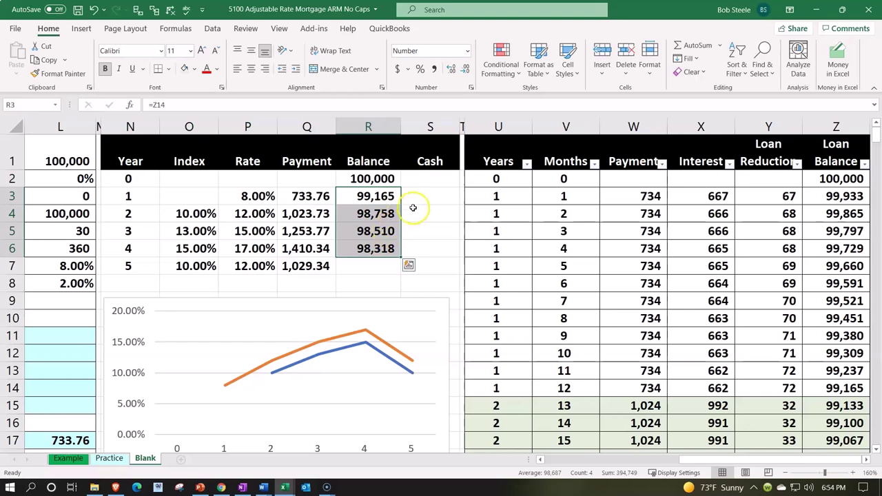
{"action": "left_click", "coordinate": [426, 180]}
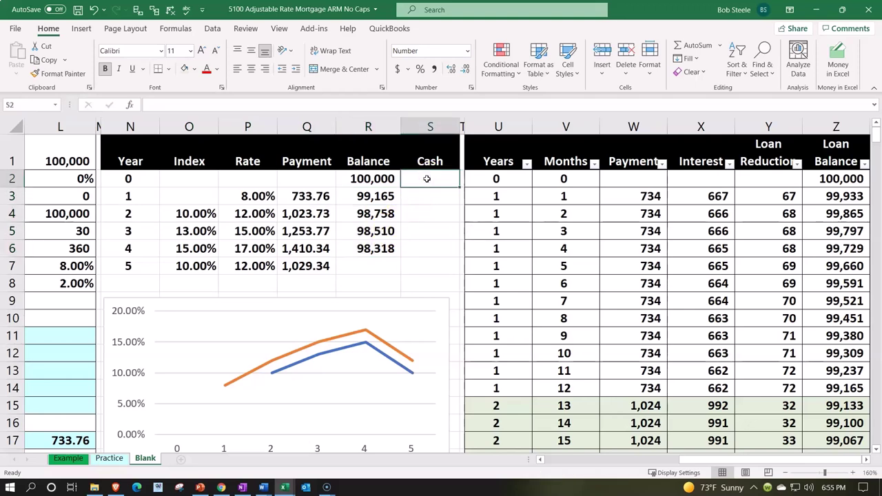
{"action": "left_click_drag", "start_coordinate": [376, 197], "coordinate": [376, 245]}
{"action": "left_click_drag", "start_coordinate": [413, 180], "coordinate": [422, 250]}
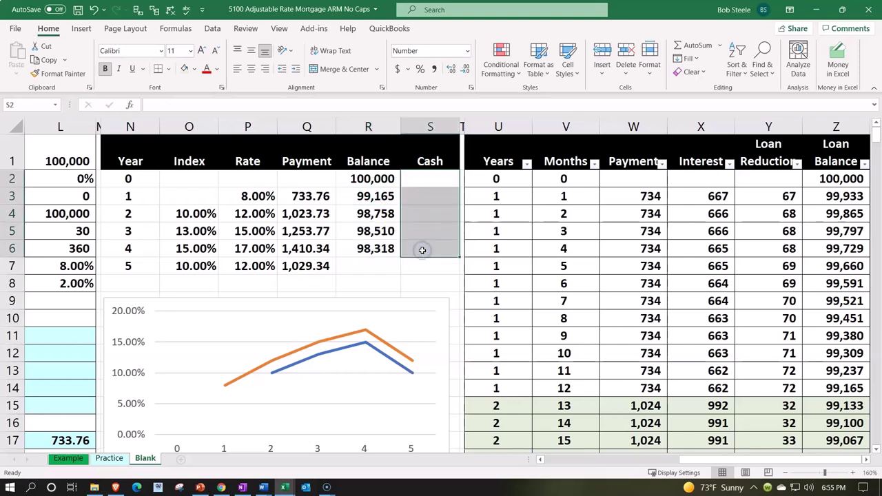